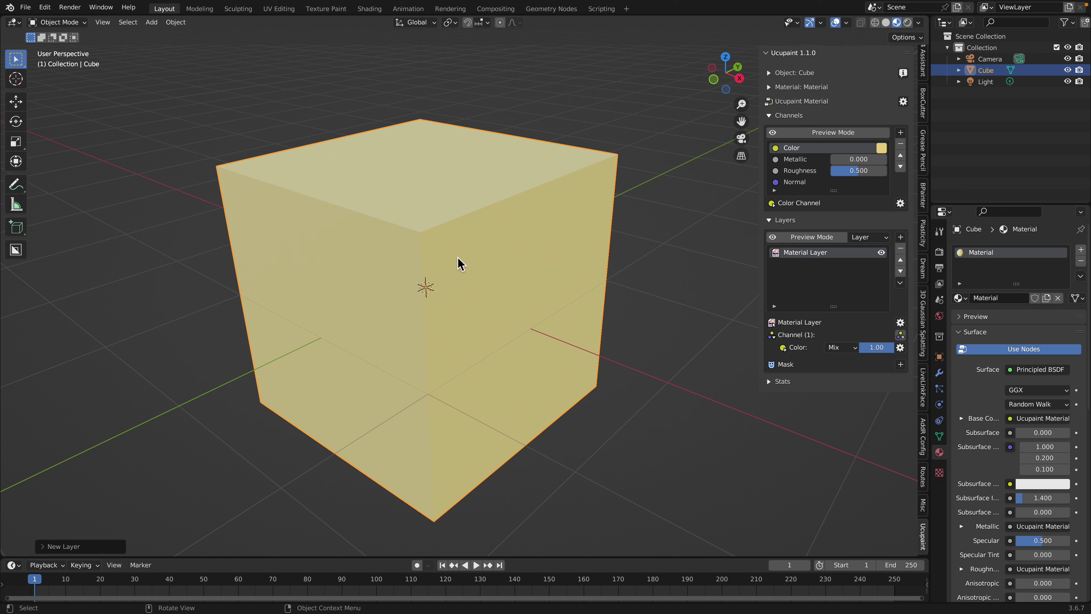
Switch the cube to Texture Paint mode and paint a black stroke across its top and front faces
left_click(69, 23)
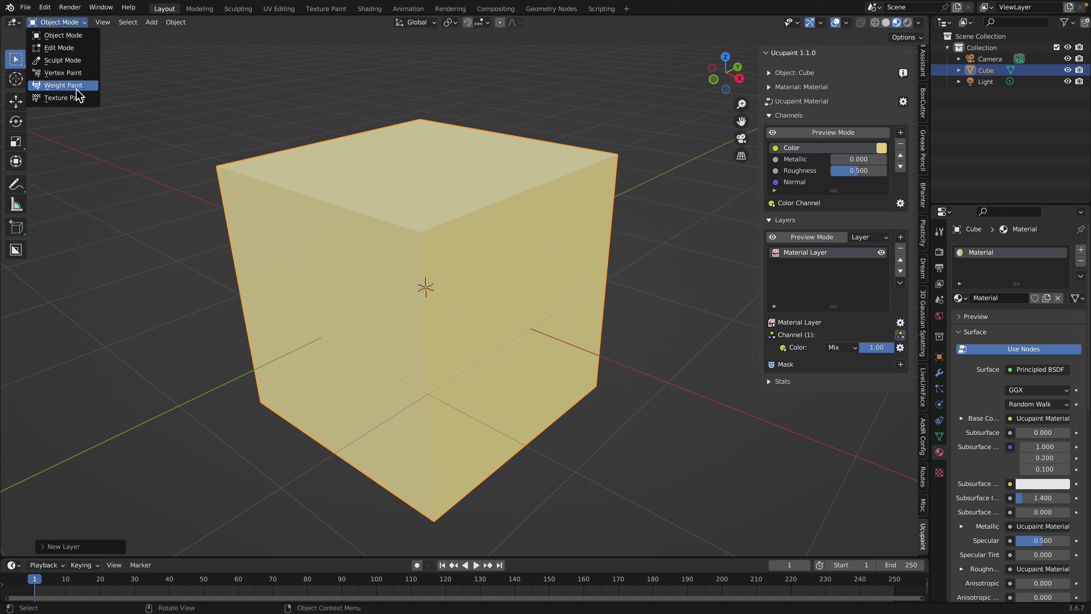
left_click(73, 98)
middle_click_drag(202, 148, 352, 191)
mouse_move(359, 194)
left_mouse_down()
mouse_move(316, 229)
mouse_move(440, 197)
mouse_move(443, 186)
left_mouse_up()
middle_click_drag(443, 190, 449, 206)
Set the brush colour to red and paint several strokes on the cube's top and side faces
left_click(125, 40)
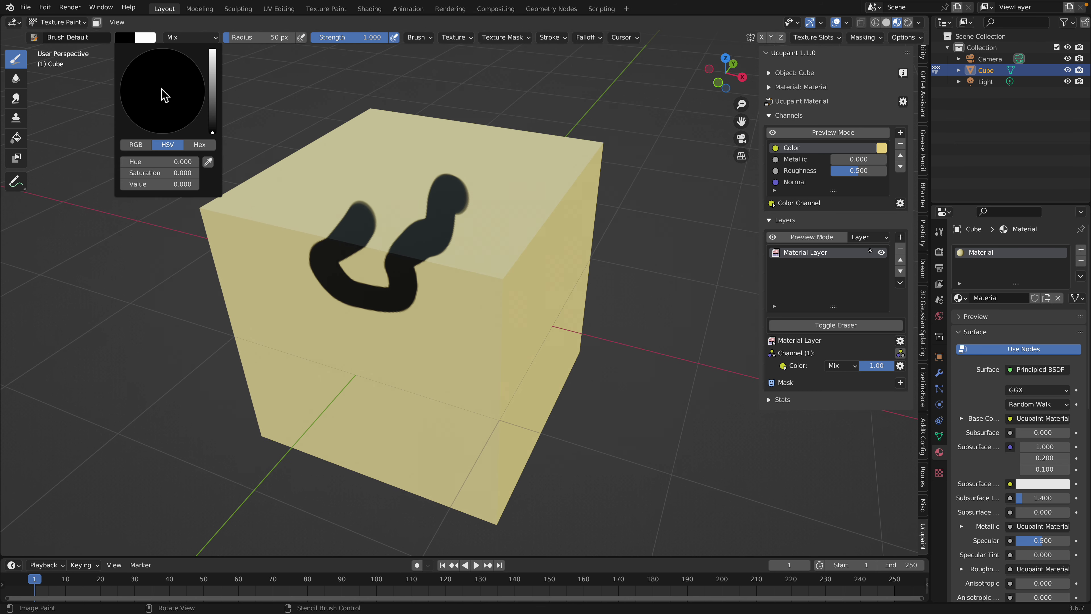
left_click_drag(211, 87, 212, 49)
left_click(162, 130)
mouse_move(316, 154)
left_mouse_down()
mouse_move(310, 259)
mouse_move(323, 270)
left_mouse_up()
middle_click_drag(323, 271, 365, 257)
left_click_drag(386, 172, 441, 263)
middle_click_drag(441, 263, 376, 256)
left_click_drag(381, 249, 322, 273)
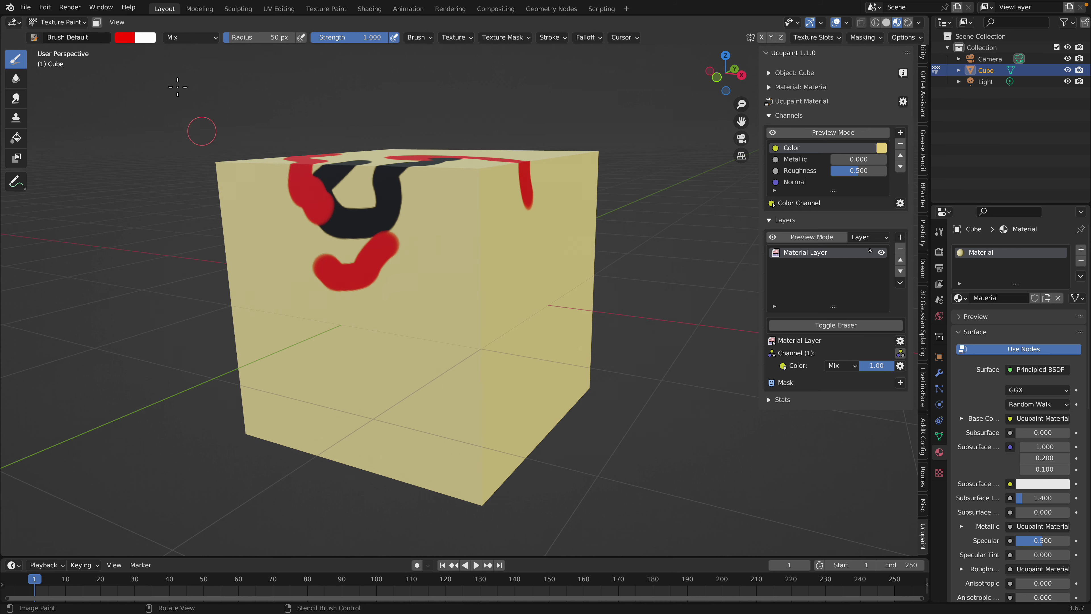
Change the brush colour to yellow and paint strokes over the red and black marks on the cube
left_click(135, 40)
left_click(148, 64)
left_click_drag(390, 232, 492, 295)
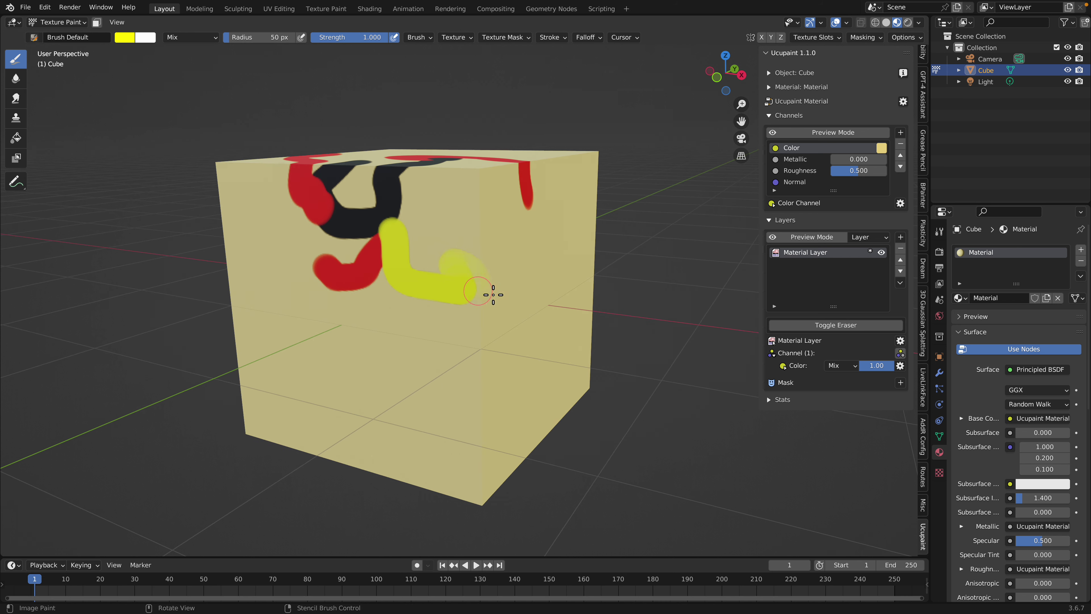
middle_click_drag(491, 295, 484, 257)
left_click_drag(488, 261, 421, 261)
middle_click_drag(422, 260, 481, 256)
left_click_drag(419, 208, 352, 269)
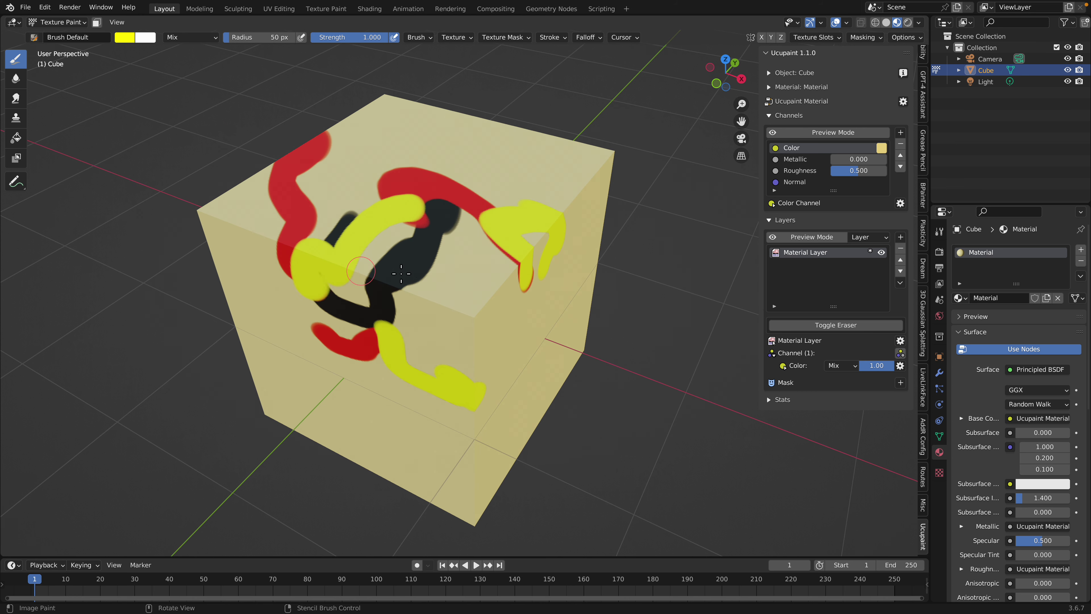
middle_click_drag(353, 268, 400, 264)
middle_click_drag(534, 244, 554, 296)
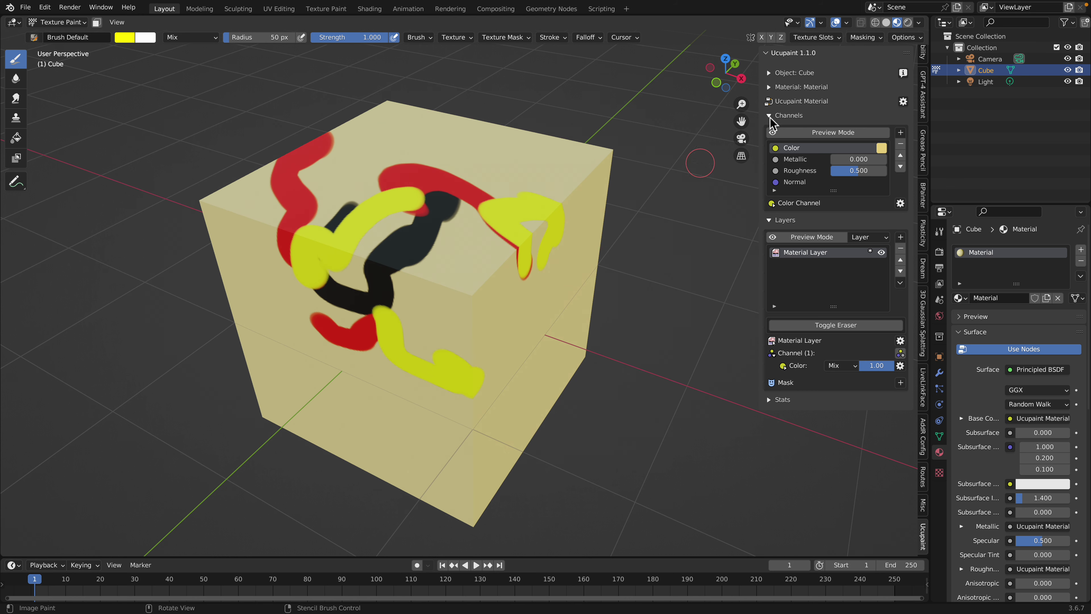
Paint more yellow strokes on the cube in Solid shading, and return the viewport to Material Preview shading
left_click(887, 23)
mouse_move(526, 258)
middle_mouse_down()
mouse_move(521, 184)
mouse_move(520, 248)
middle_mouse_up()
left_click_drag(514, 242, 423, 309)
middle_click_drag(423, 308, 497, 301)
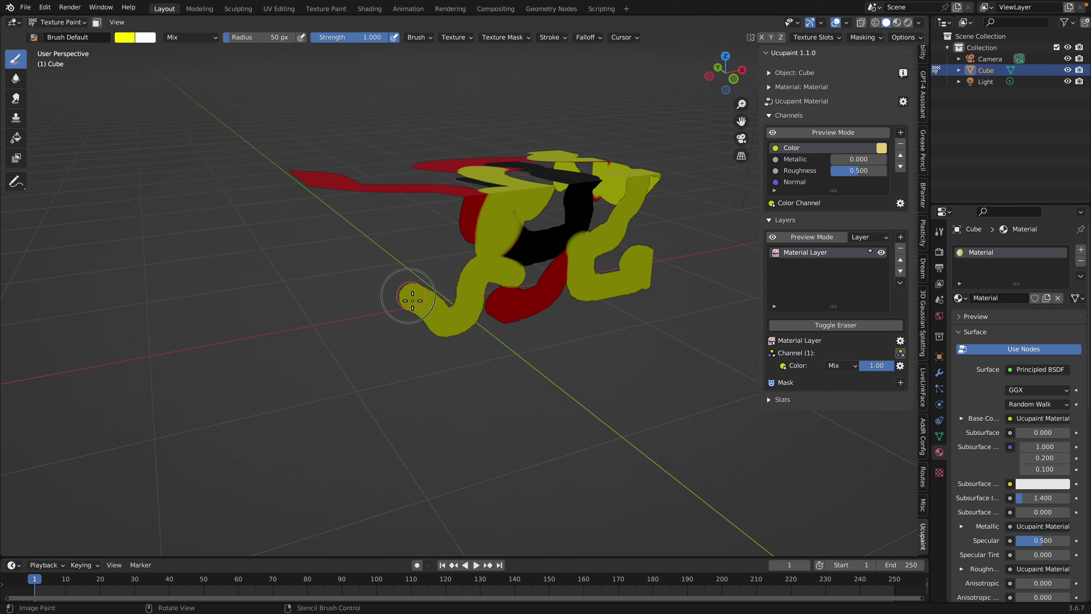
middle_click_drag(397, 239, 403, 306)
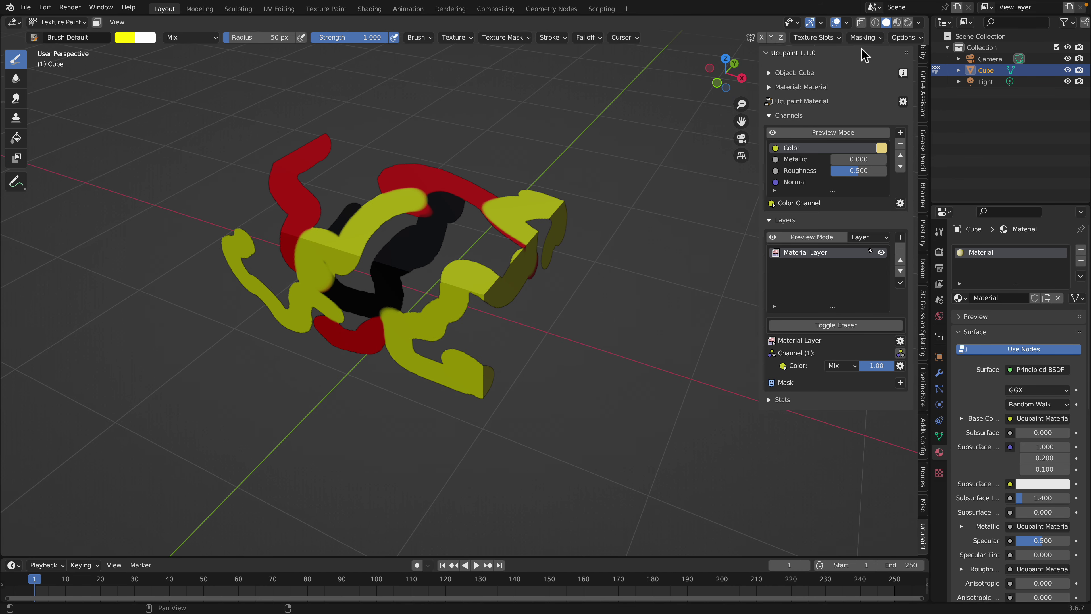
left_click(898, 24)
middle_click_drag(580, 199, 582, 208)
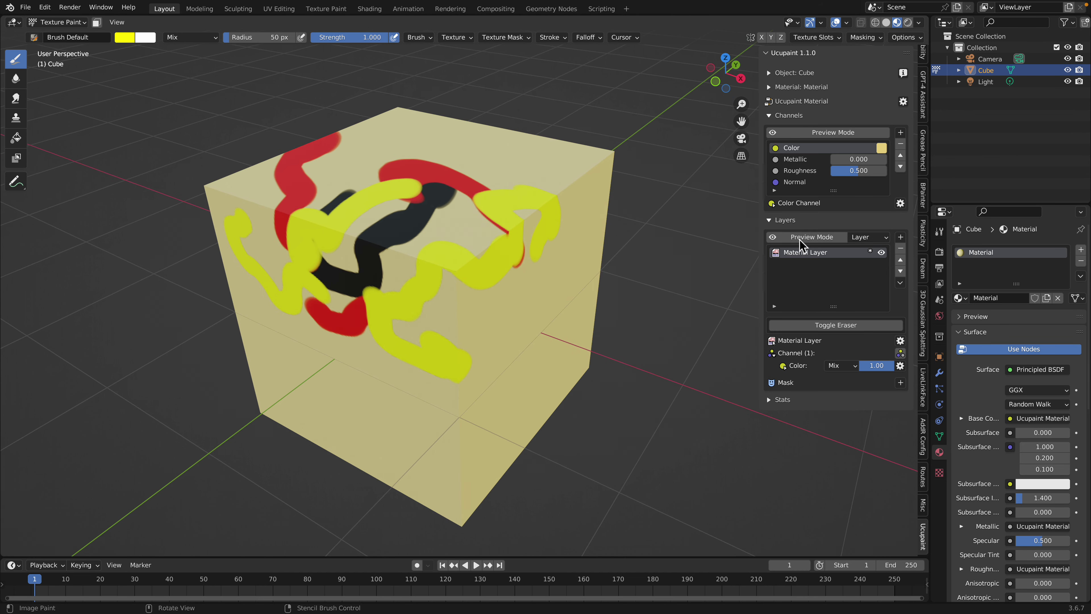
Hide and show the painted material layer to check what it contributes to the cube
left_click(882, 253)
left_click(882, 253)
scroll(564, 229, "up", 1)
left_click(881, 252)
left_click(882, 252)
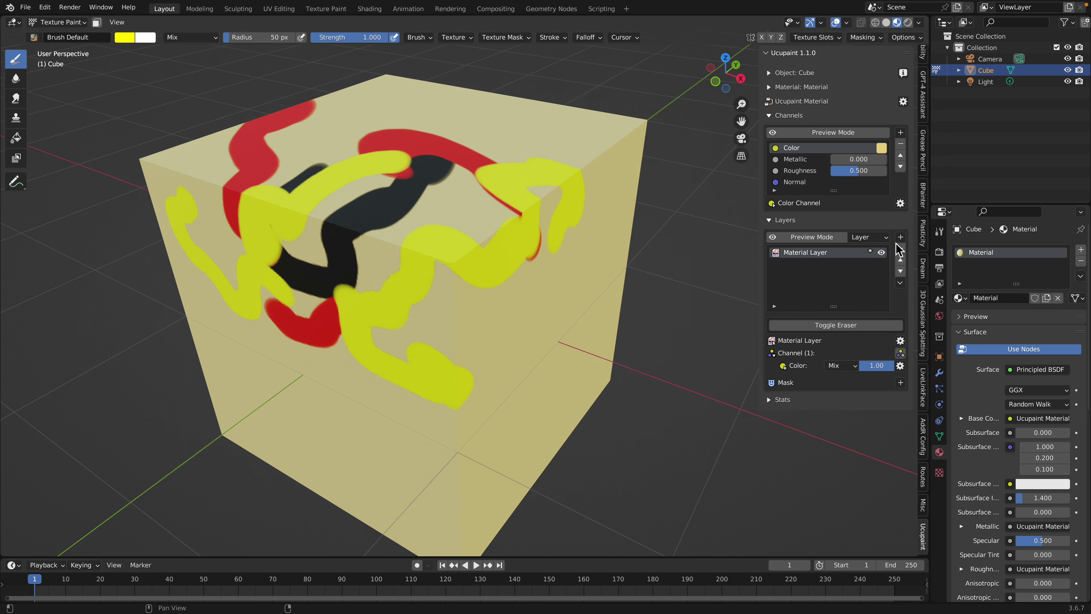
Add a second 1024 × 1024 image layer for the Color channel with Mix blending and UVMap coordinates
left_click(900, 237)
key("Escape")
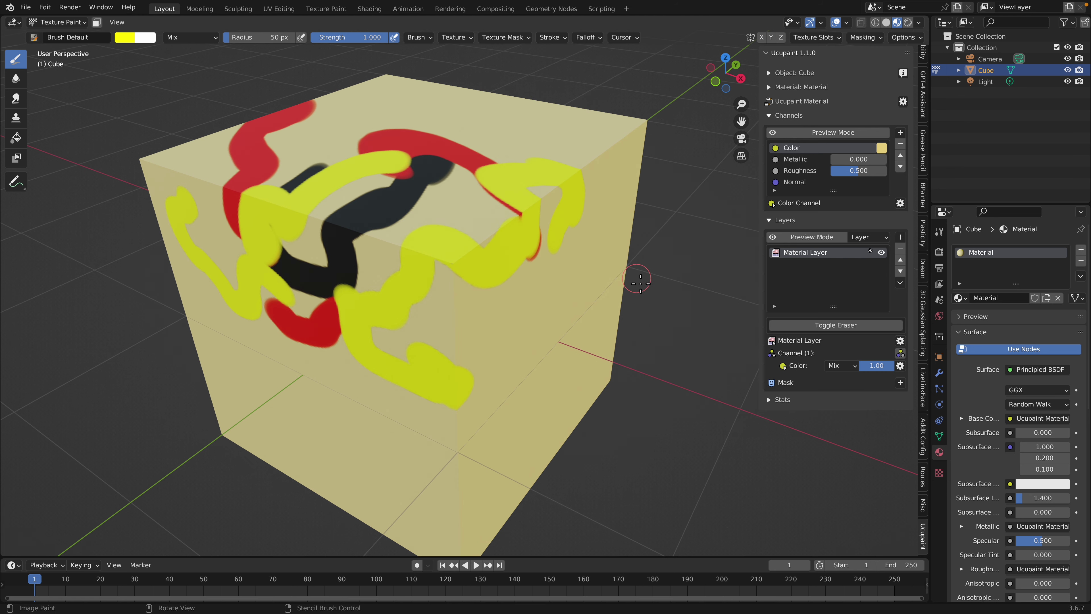
left_click(900, 237)
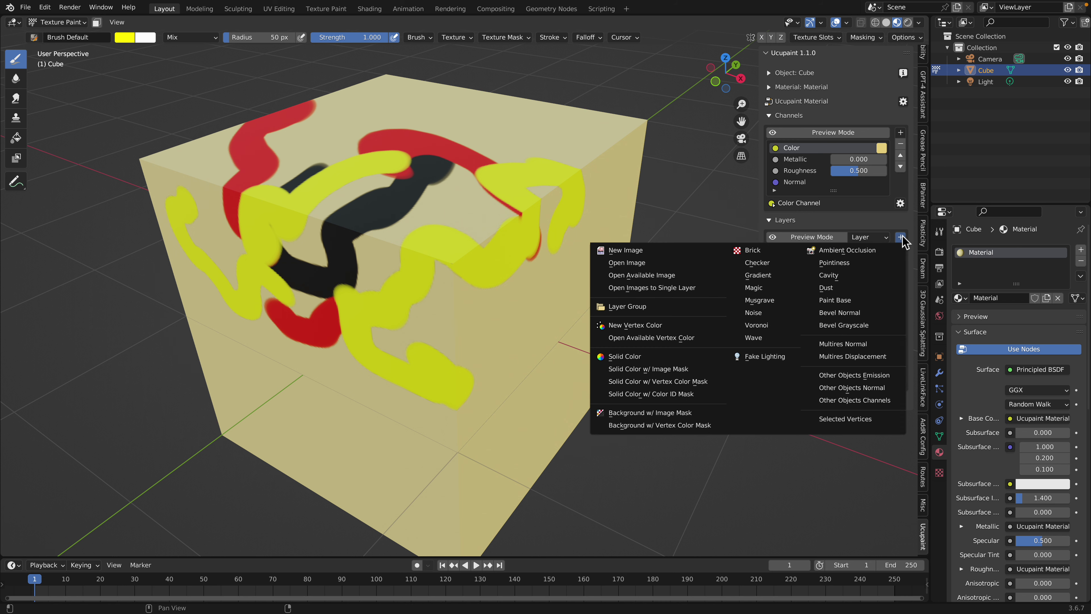
left_click(658, 250)
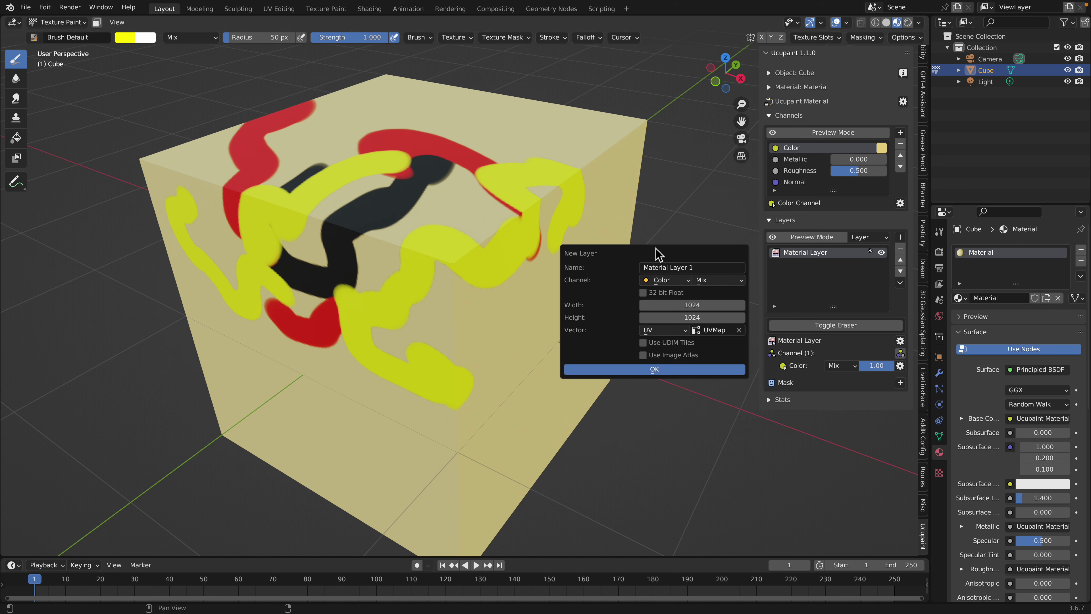
left_click(656, 369)
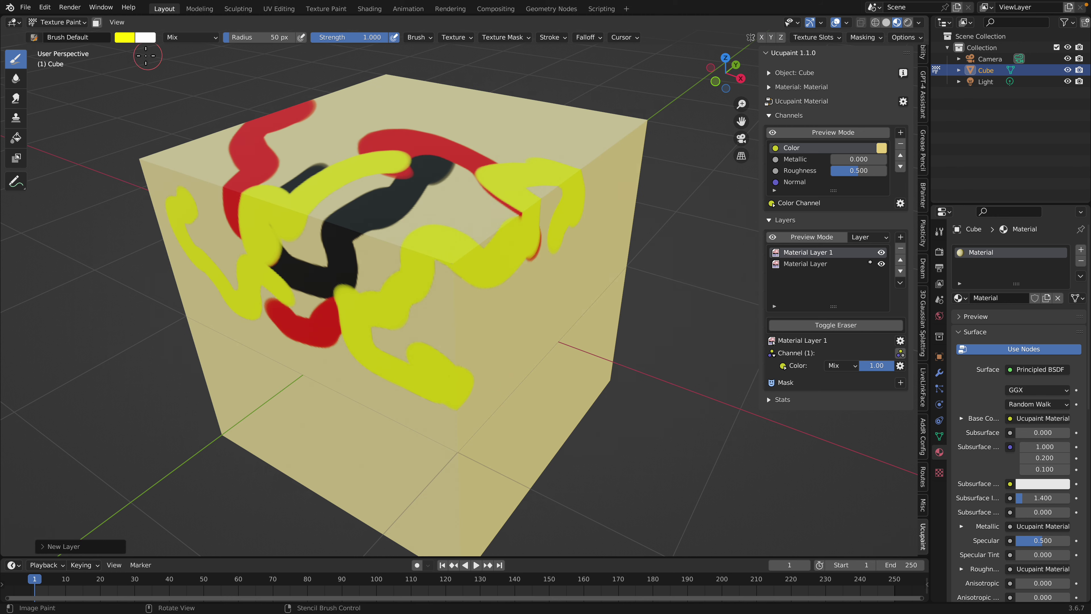
Set the brush colour to blue and paint strokes over the cube's faces on Material Layer 1
left_click(129, 38)
left_click_drag(168, 89, 206, 71)
middle_click_drag(406, 185, 344, 166)
mouse_move(452, 157)
left_mouse_down()
mouse_move(463, 311)
mouse_move(431, 324)
left_mouse_up()
middle_click_drag(408, 328, 447, 300)
mouse_move(489, 271)
left_mouse_down()
mouse_move(322, 325)
mouse_move(329, 349)
left_mouse_up()
middle_click_drag(348, 310, 398, 340)
left_click_drag(407, 314, 270, 348)
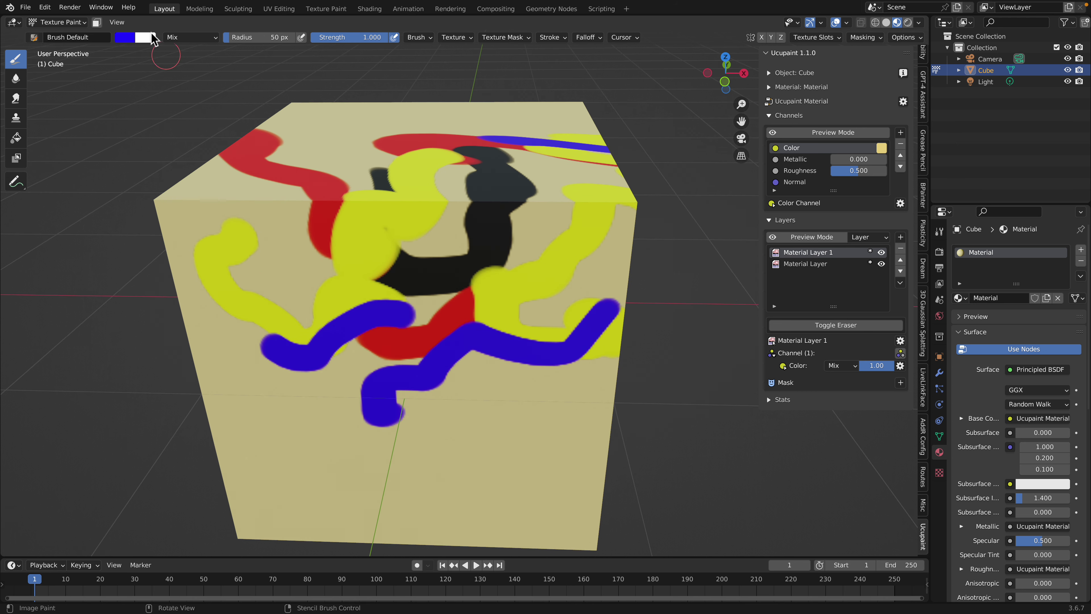
Change the brush colour to bright green and paint several strokes across the cube on Material Layer 1
left_click(124, 37)
left_click(171, 103)
left_click(391, 335)
left_click_drag(404, 379, 453, 492)
middle_click_drag(458, 453, 386, 346)
left_click_drag(389, 346, 529, 317)
mouse_move(558, 313)
middle_mouse_down()
mouse_move(517, 351)
mouse_move(477, 314)
middle_mouse_up()
left_click_drag(469, 304, 493, 256)
middle_click_drag(493, 255, 478, 283)
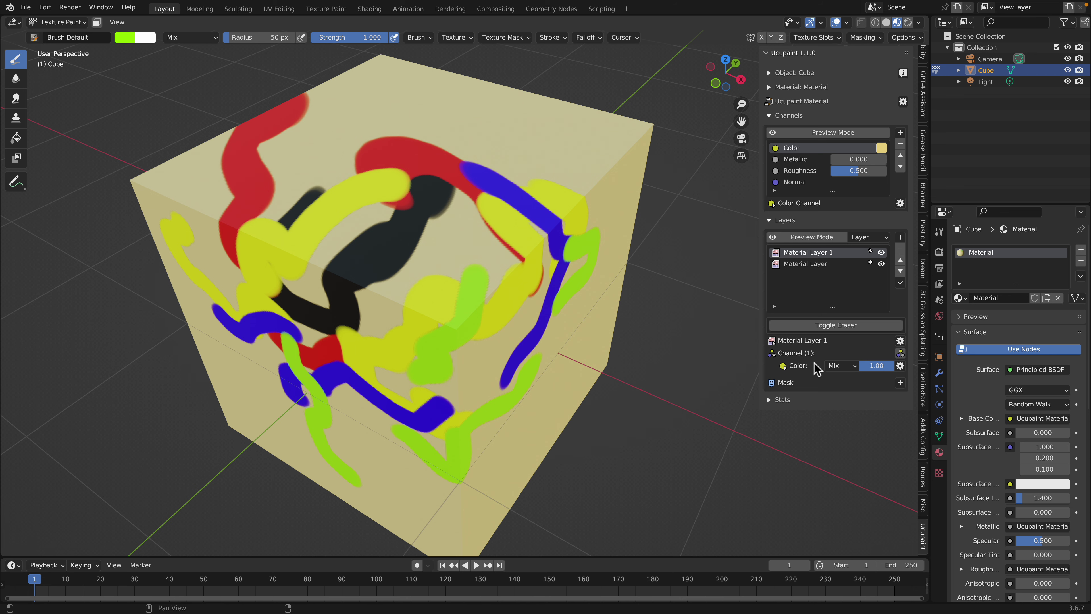
Hide and show Material Layer 1 to check its blue and green strokes
middle_click_drag(584, 328, 562, 328)
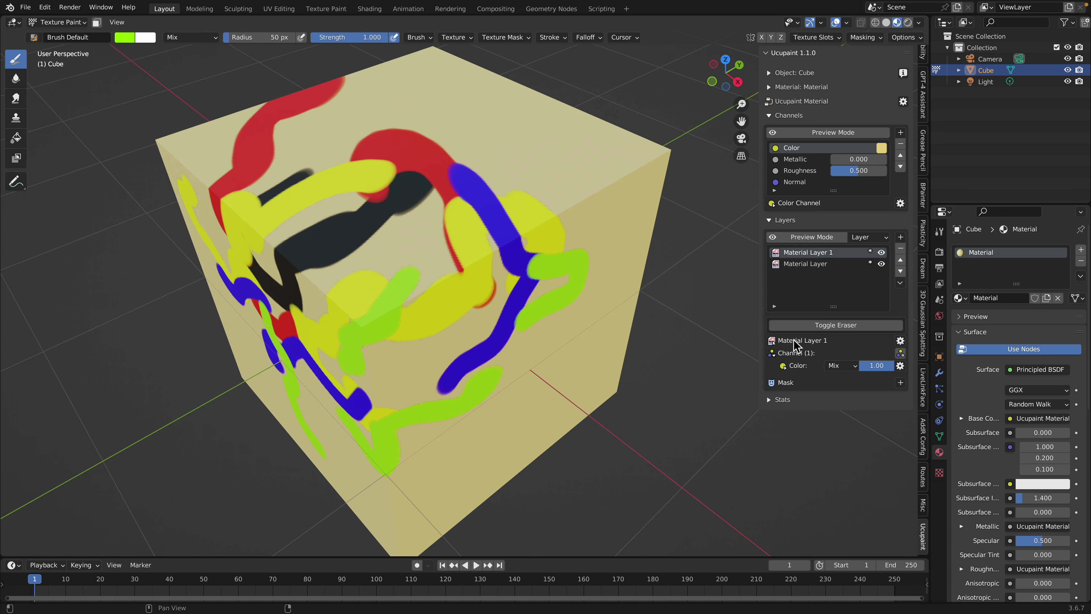
mouse_move(494, 275)
middle_mouse_down()
mouse_move(589, 275)
mouse_move(570, 297)
mouse_move(585, 297)
middle_mouse_up()
left_click(880, 253)
left_click(880, 252)
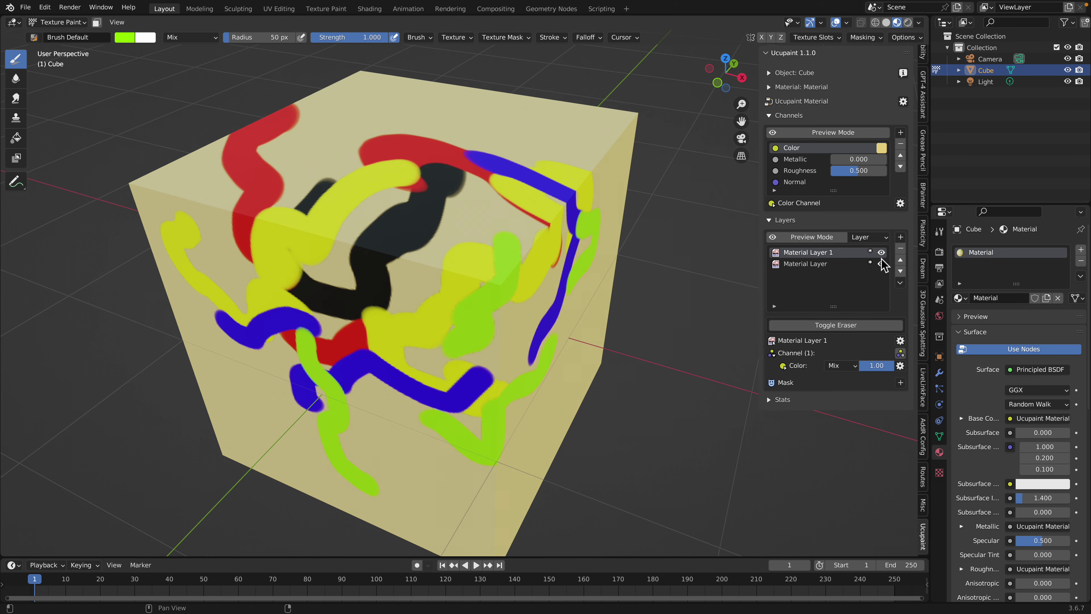
Repeatedly hide and show the base Material Layer to compare it with the strokes on the layer above
left_click(881, 264)
left_click(881, 263)
left_click(881, 264)
left_click(881, 263)
left_click(881, 263)
left_click(881, 263)
left_click(881, 263)
left_click(881, 265)
middle_click_drag(597, 283, 596, 253)
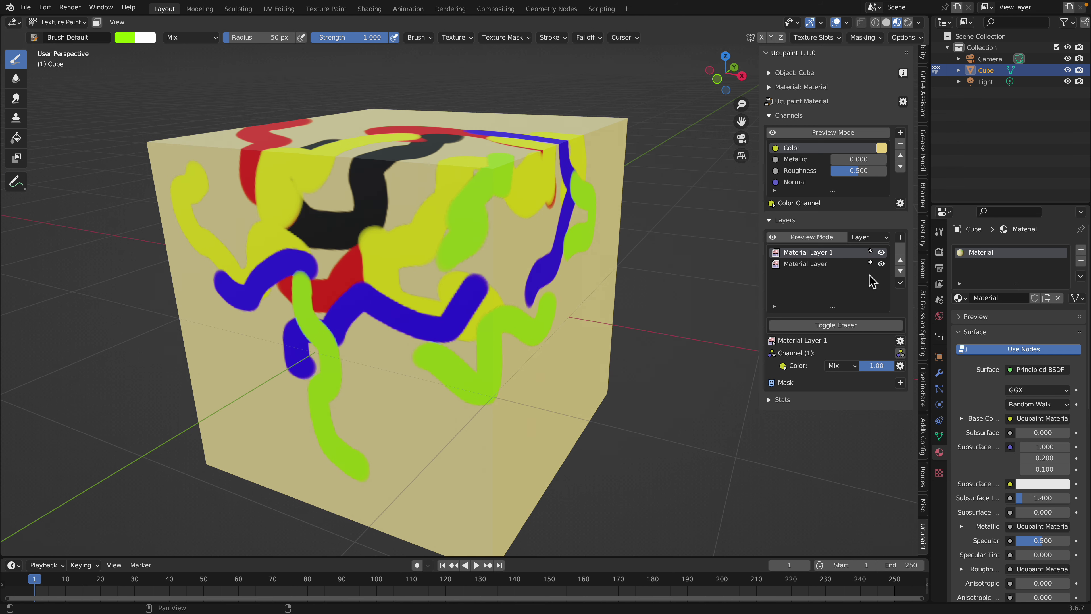
left_click(877, 263)
left_click(881, 263)
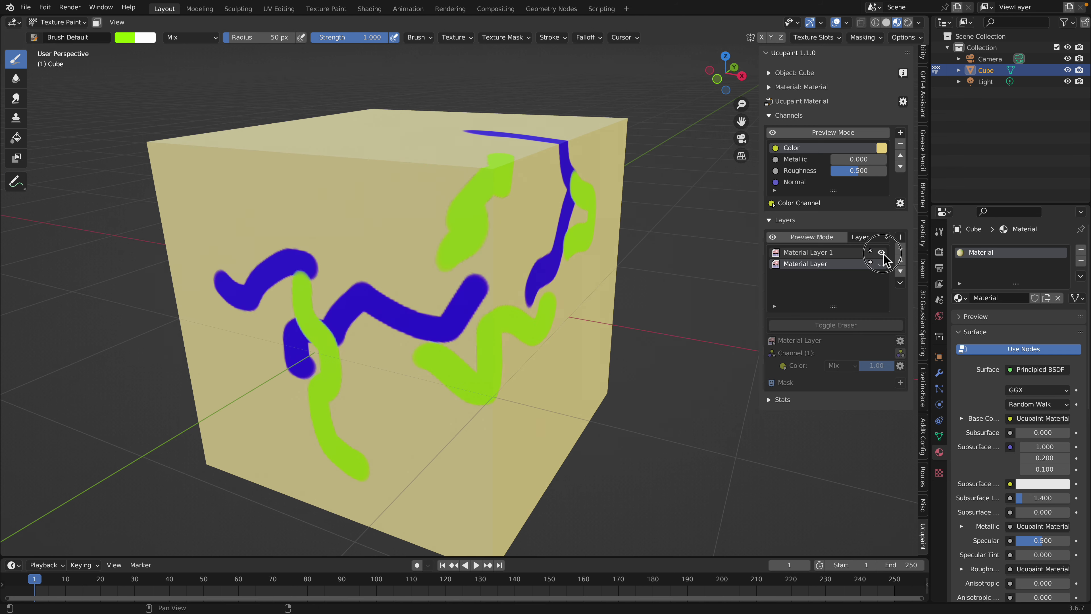
left_click(881, 263)
middle_click_drag(685, 256, 645, 279)
scroll(628, 275, "up", 3)
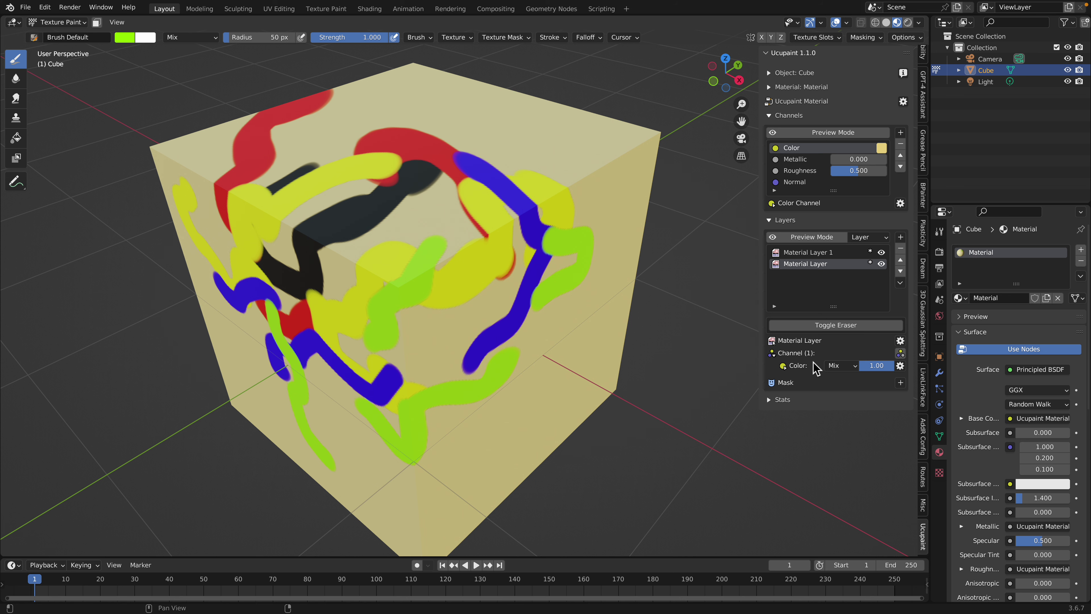
Expand the Ucupaint Stats section and examine the material's image and texture counts
scroll(555, 344, "down", 3)
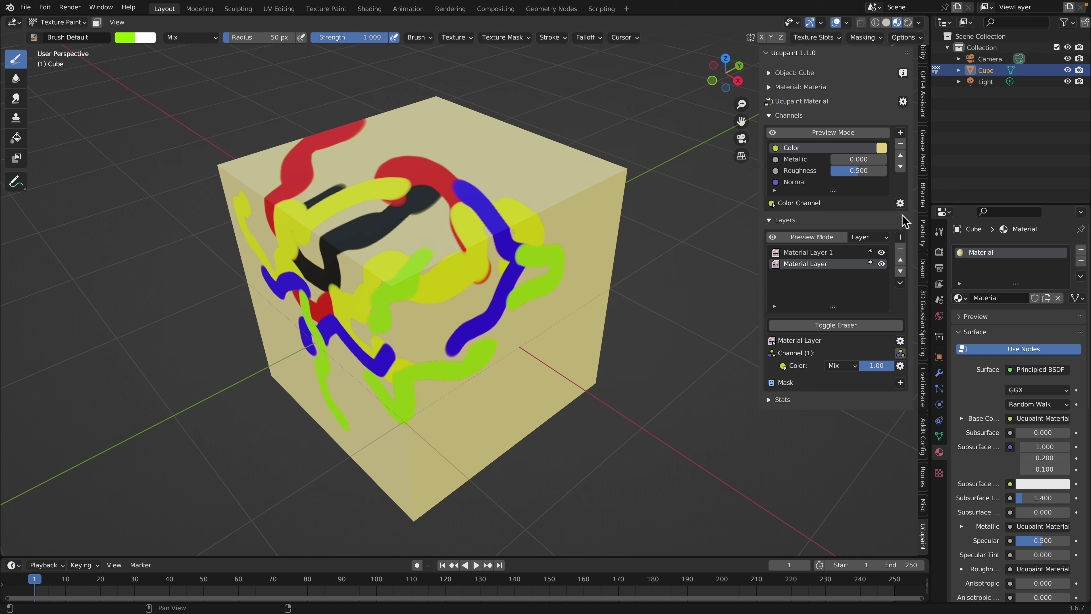
left_click(901, 203)
left_click(774, 399)
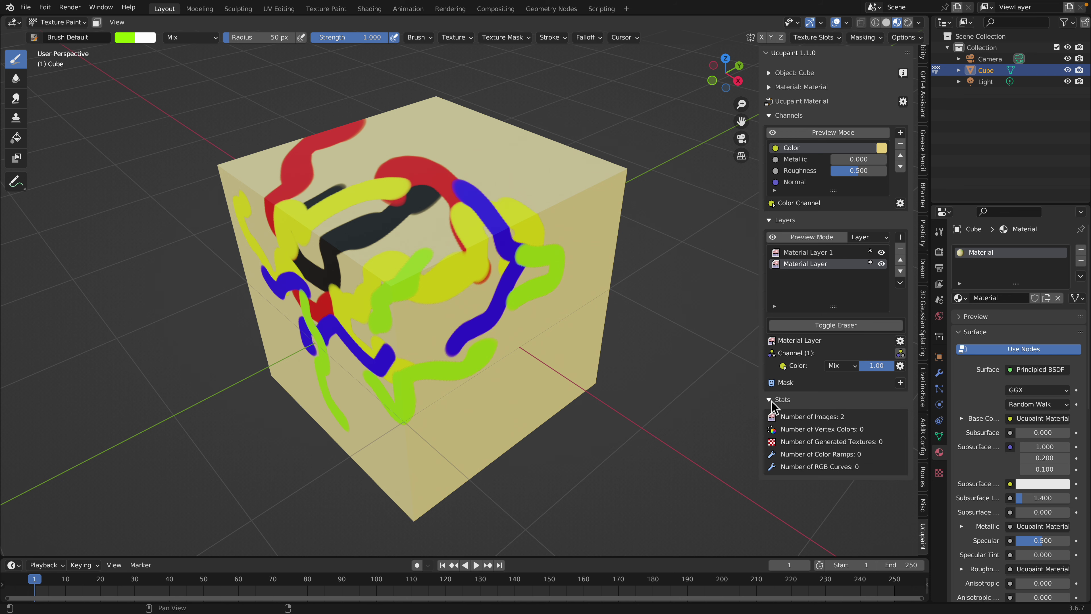
middle_click_drag(686, 400, 742, 410)
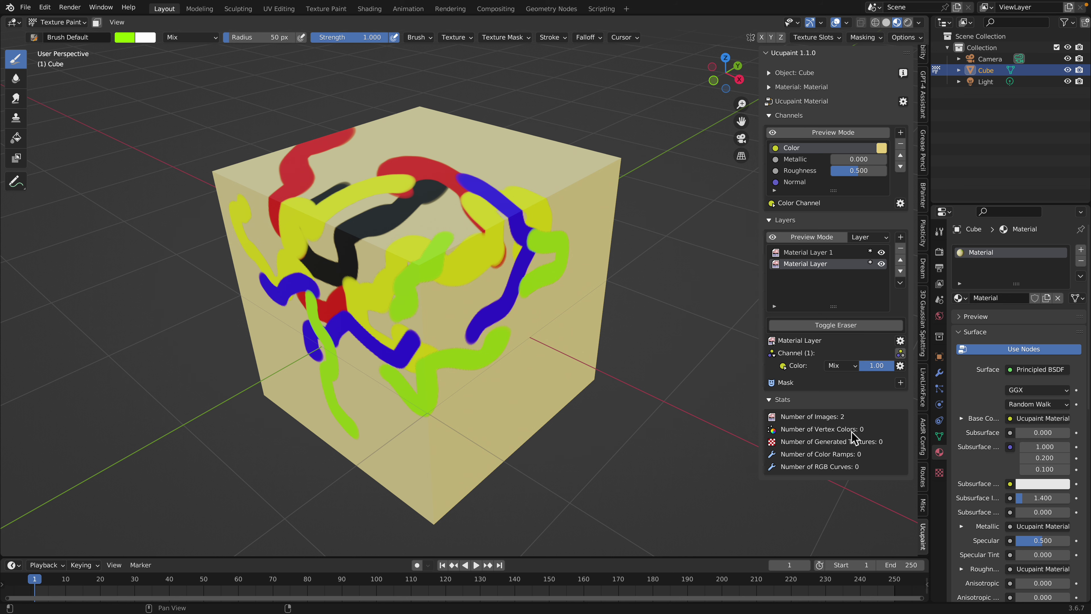
middle_click_drag(537, 344, 567, 293)
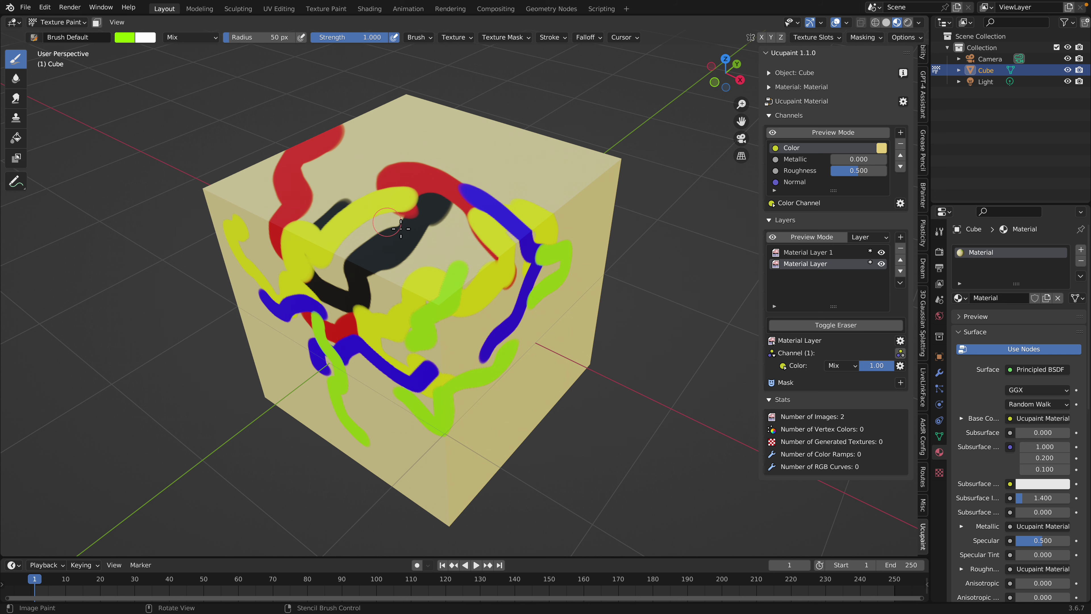
middle_click_drag(390, 227, 396, 223)
mouse_move(516, 289)
middle_mouse_down()
mouse_move(533, 286)
mouse_move(522, 292)
middle_mouse_up()
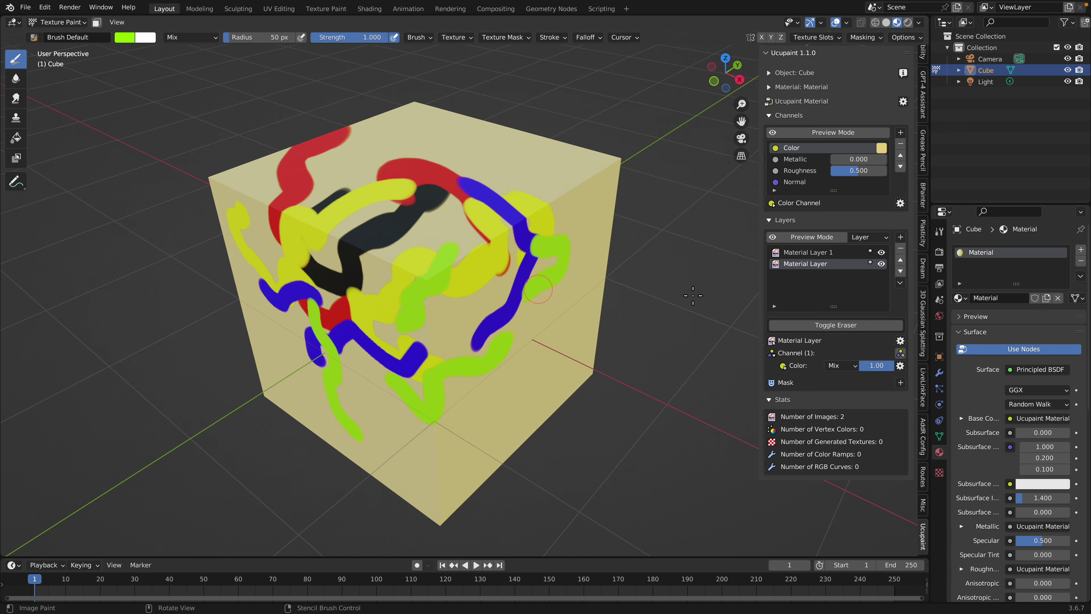
Add a Solid Color layer in magenta with hue 0.914, saturation 1.000 and value 1.000
left_click(901, 237)
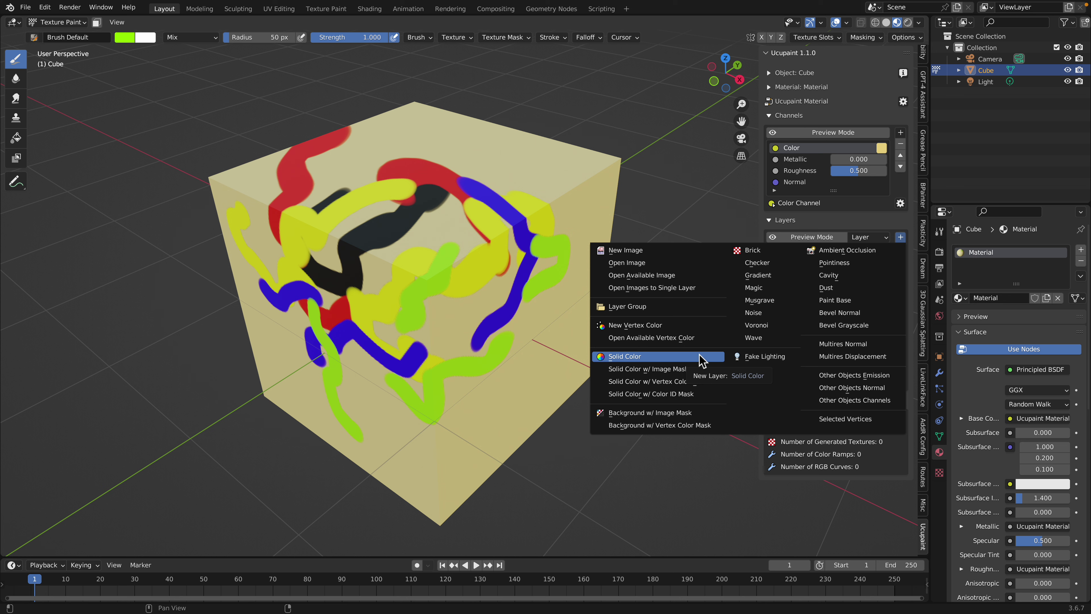
left_click(669, 361)
left_click(682, 402)
left_click_drag(706, 319, 734, 307)
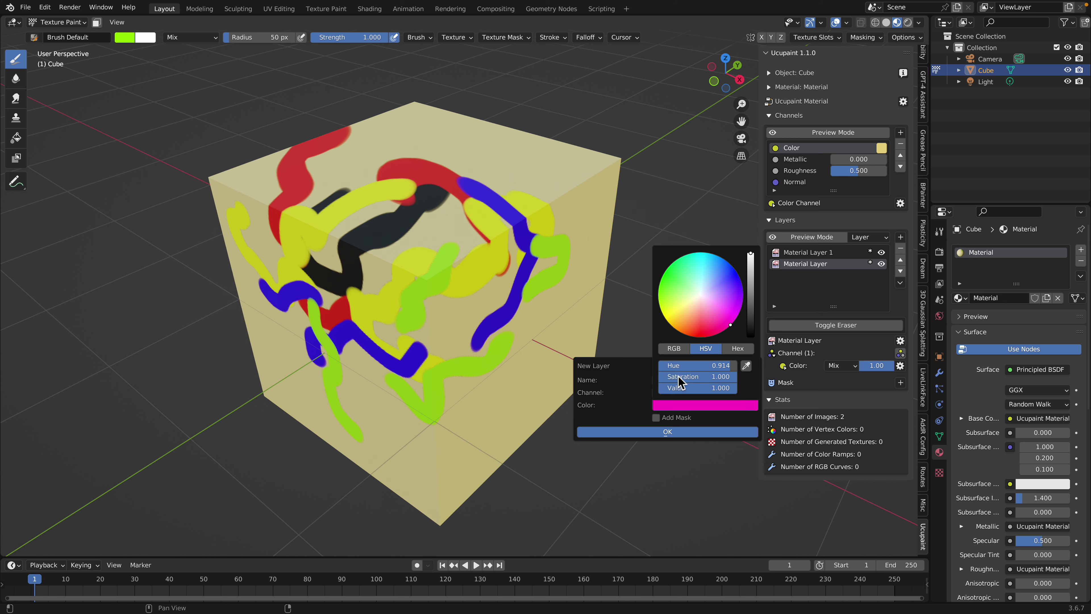
left_click(669, 432)
Toggle the Solid Color layer's visibility and move the layer to the top of the layer stack
mouse_move(597, 368)
middle_mouse_down()
mouse_move(592, 307)
mouse_move(598, 374)
middle_mouse_up()
left_click(881, 264)
left_click(881, 264)
left_click(900, 260)
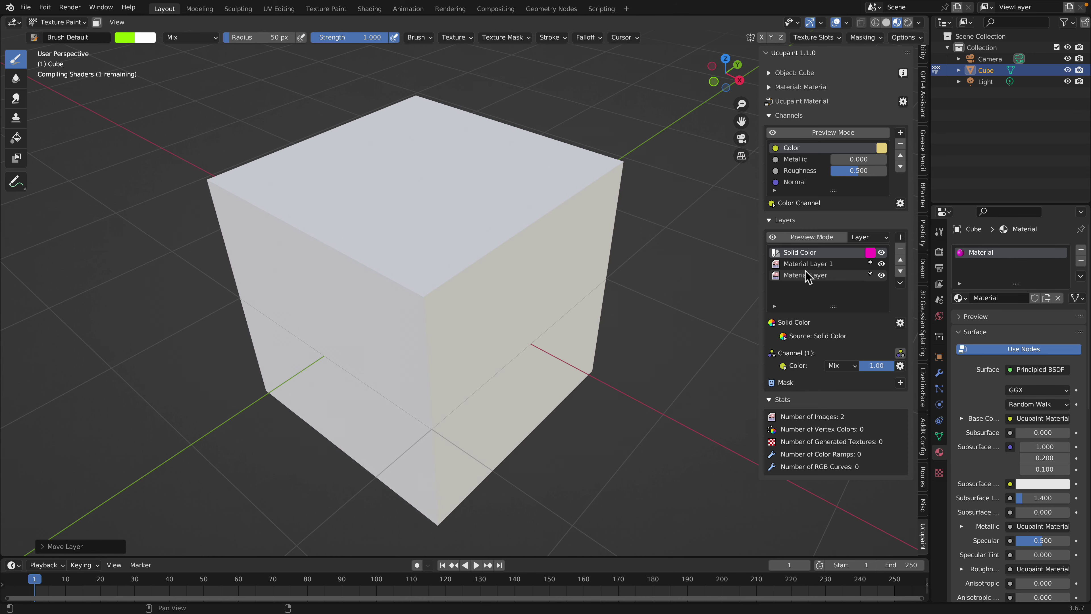
mouse_move(530, 287)
middle_mouse_down()
mouse_move(540, 216)
mouse_move(540, 281)
mouse_move(531, 268)
middle_mouse_up()
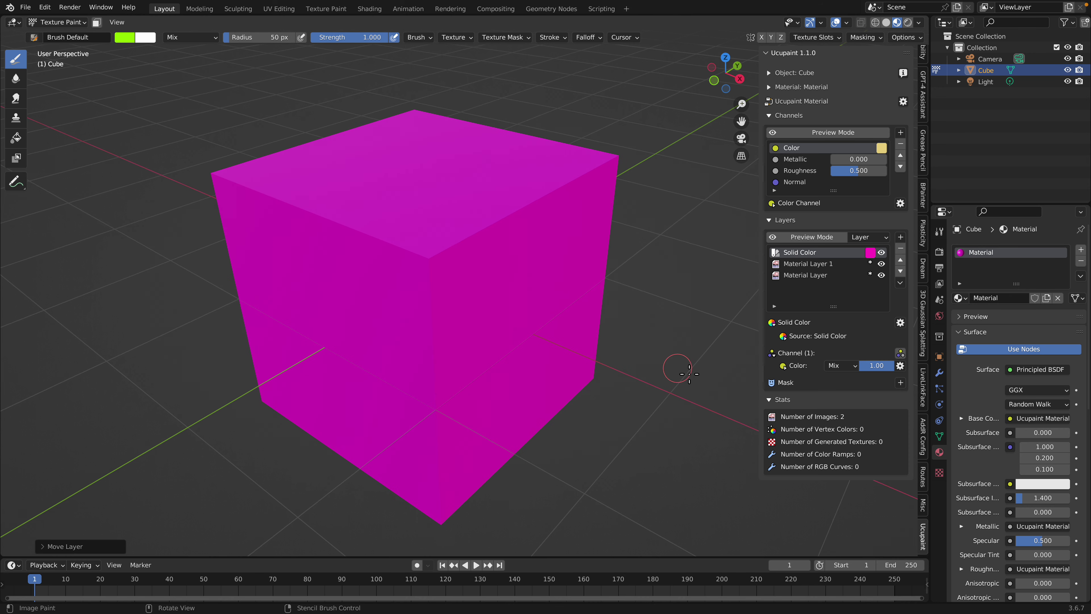
Add a Musgrave mask with UVMap coordinates to the Solid Color layer and inspect its effect on the cube
left_click(900, 382)
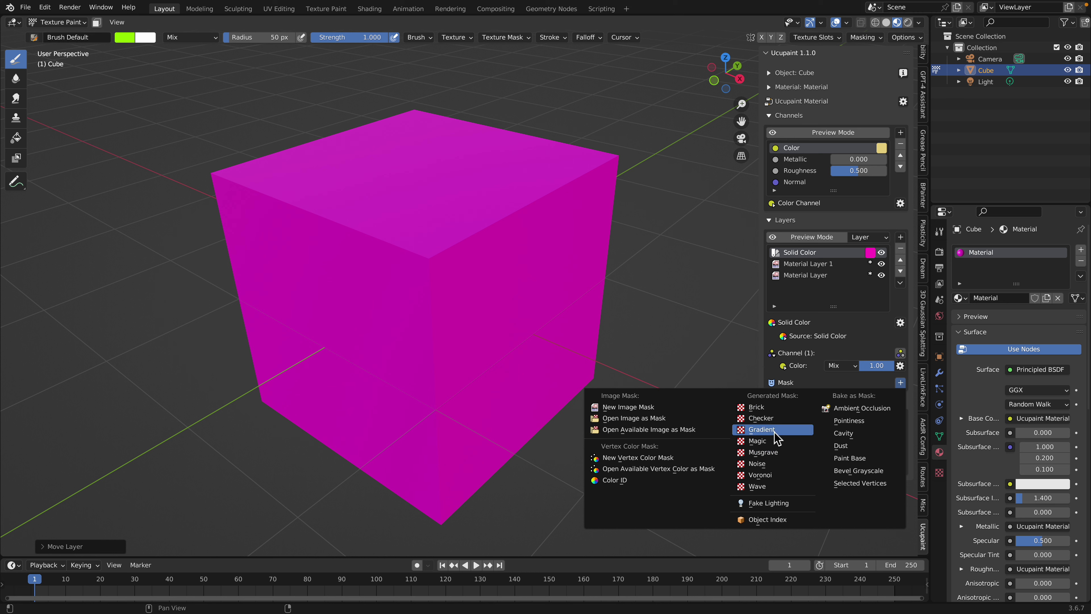
left_click(778, 456)
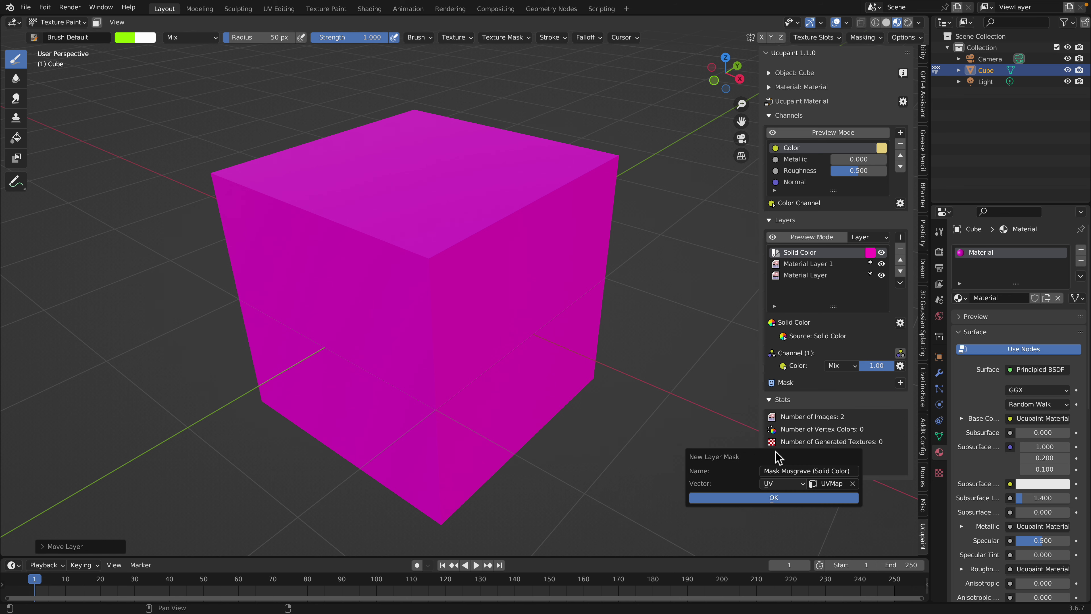
left_click(780, 498)
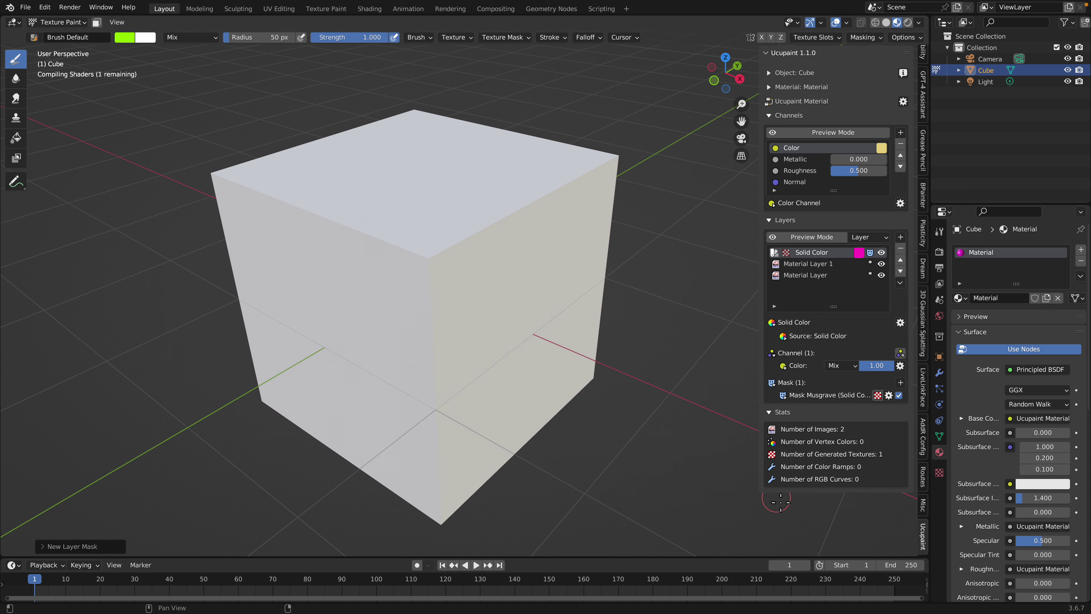
mouse_move(540, 331)
middle_mouse_down()
mouse_move(603, 334)
mouse_move(321, 254)
middle_mouse_up()
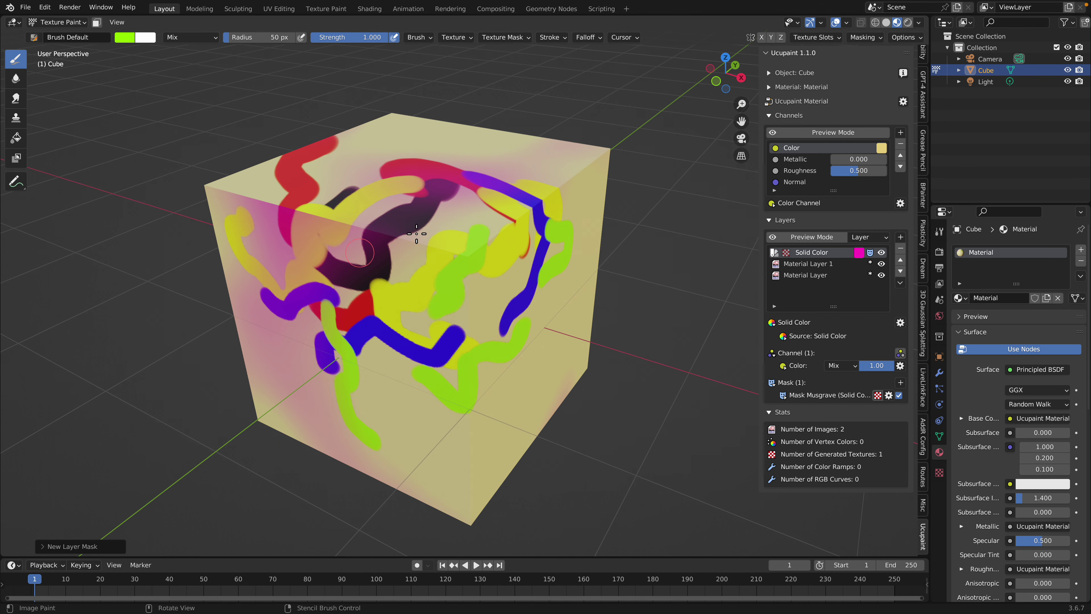
middle_click_drag(416, 233, 427, 248)
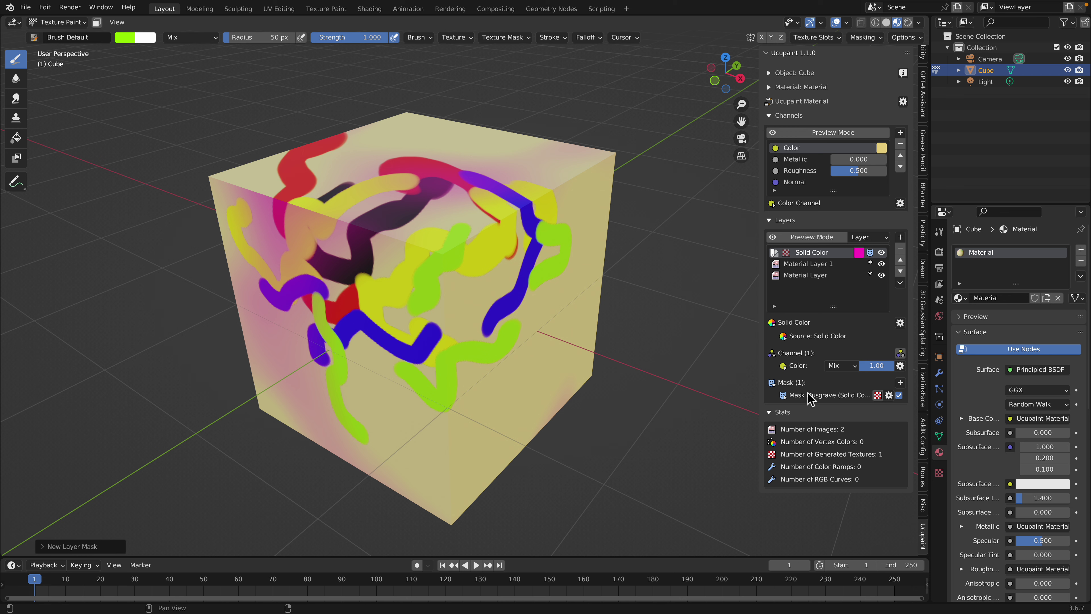
Expand the Musgrave mask's source settings, widen the sidebar and set the mask's scale to 12.200
left_click(784, 399)
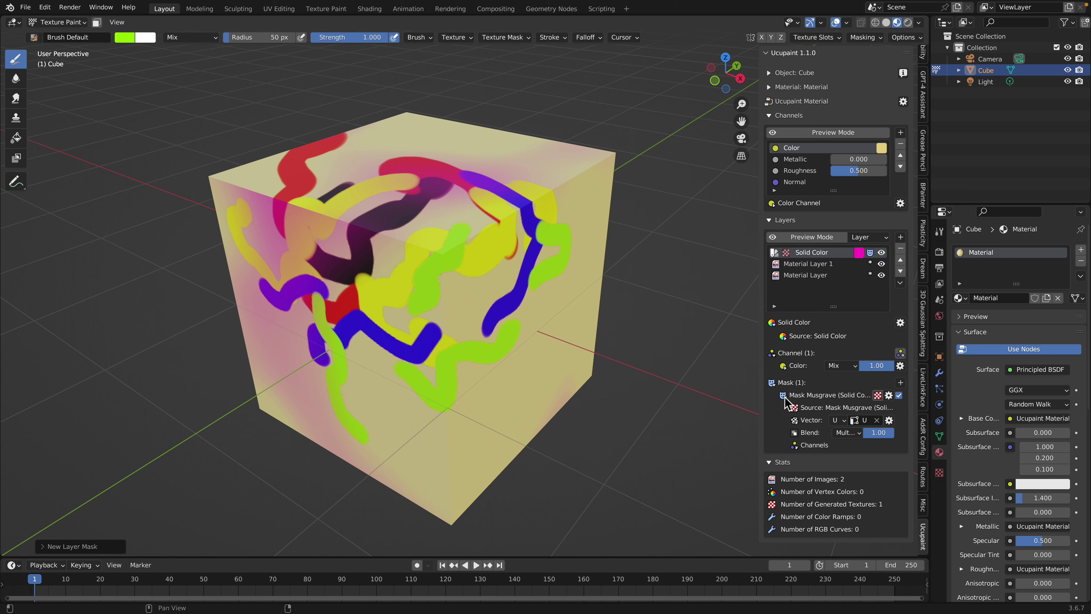
left_click_drag(760, 319, 655, 317)
left_click_drag(868, 439, 891, 439)
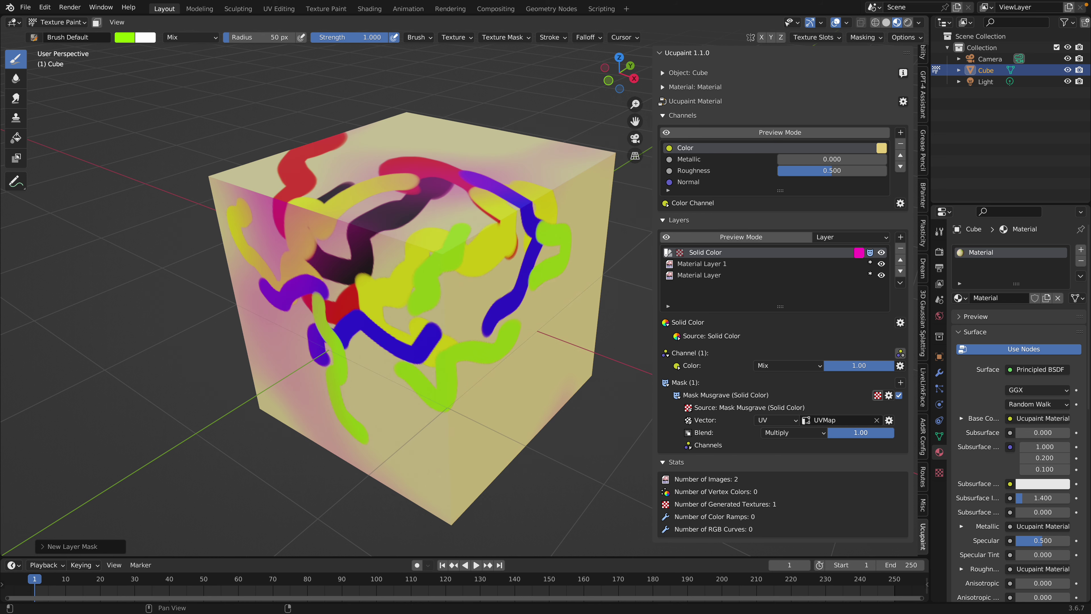
left_click(688, 408)
scroll(776, 433, "down", 3)
mouse_move(841, 392)
left_mouse_down()
mouse_move(884, 392)
mouse_move(837, 405)
left_mouse_up()
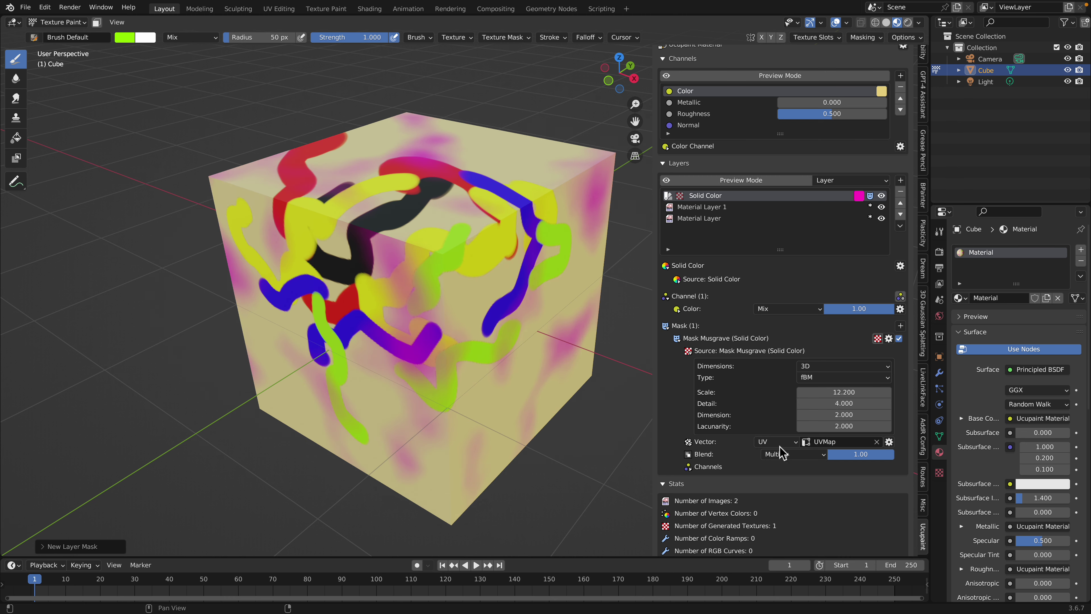
Add a Ramp modifier to the Musgrave mask, placing the black stop at 0.114 and the white stop just beyond it
left_click(888, 338)
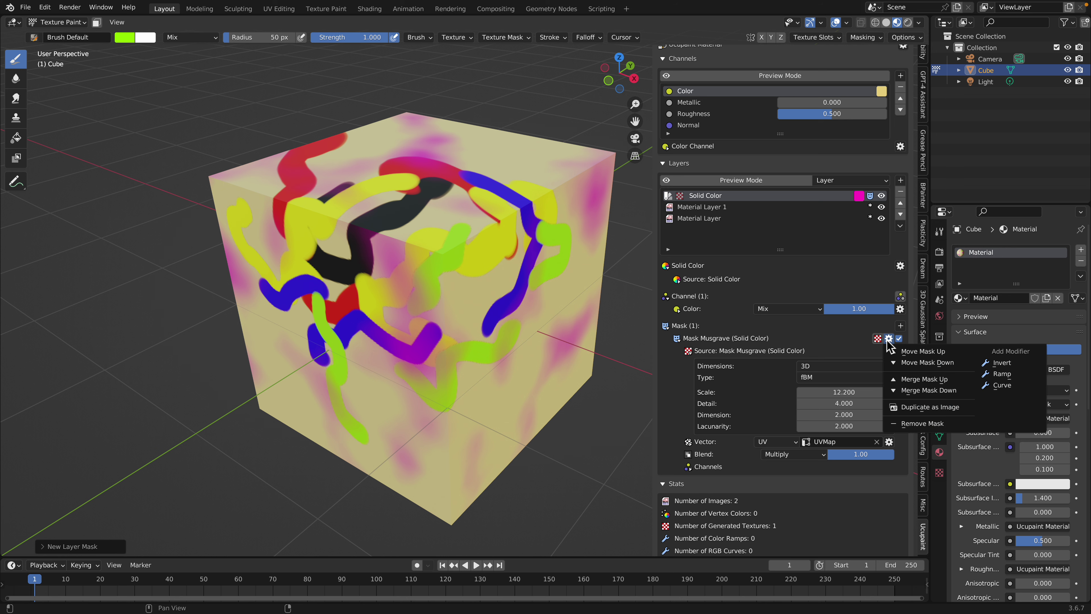
left_click(1012, 374)
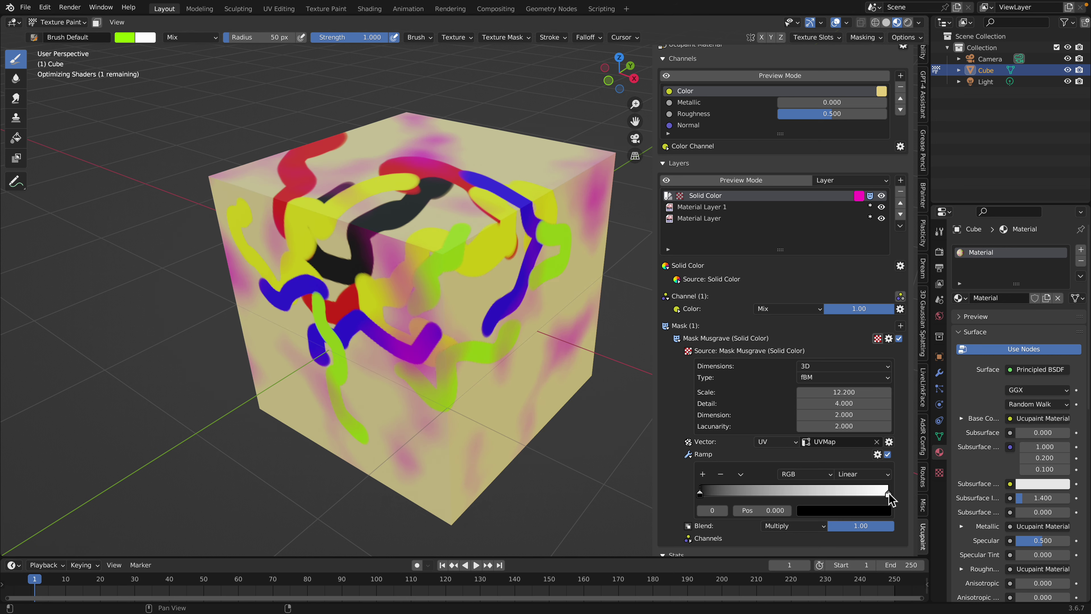
left_click_drag(887, 494, 826, 494)
left_click_drag(700, 493, 730, 499)
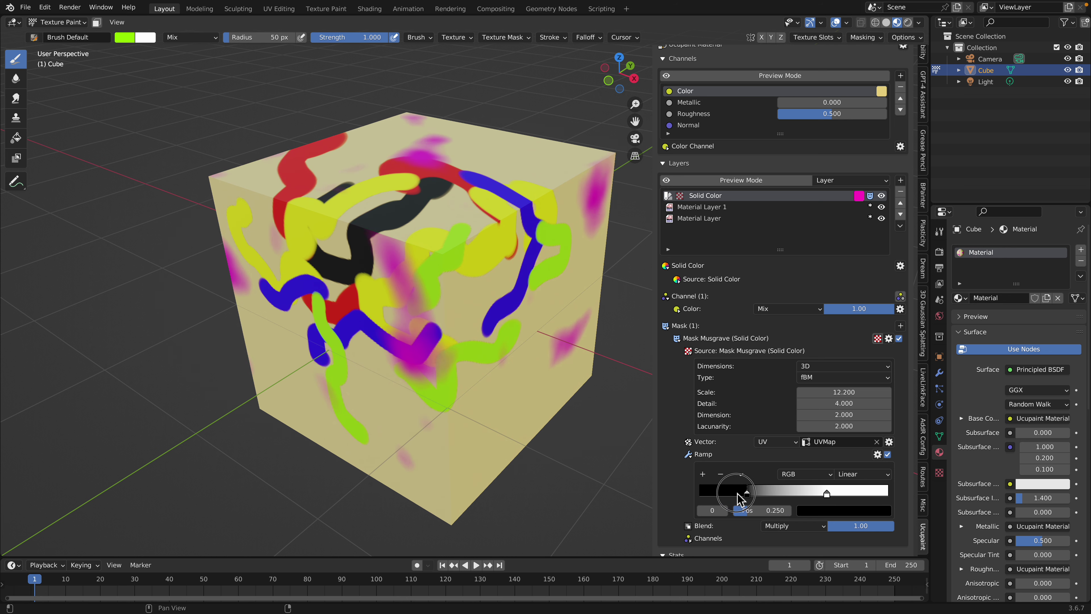
left_click_drag(825, 492, 720, 492)
Adjust the Musgrave mask's scale, check its Dimensions options, and collapse its source settings
mouse_move(822, 393)
left_mouse_down()
mouse_move(848, 393)
mouse_move(835, 393)
left_mouse_up()
left_click(693, 354)
left_click(693, 354)
left_click(694, 353)
left_click(693, 353)
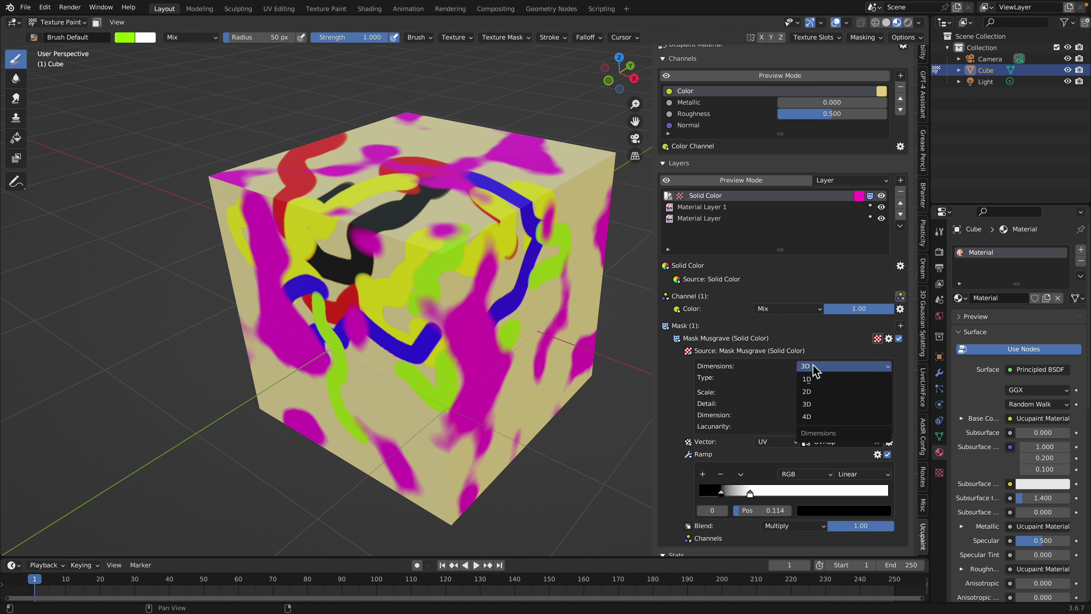
left_click(823, 366)
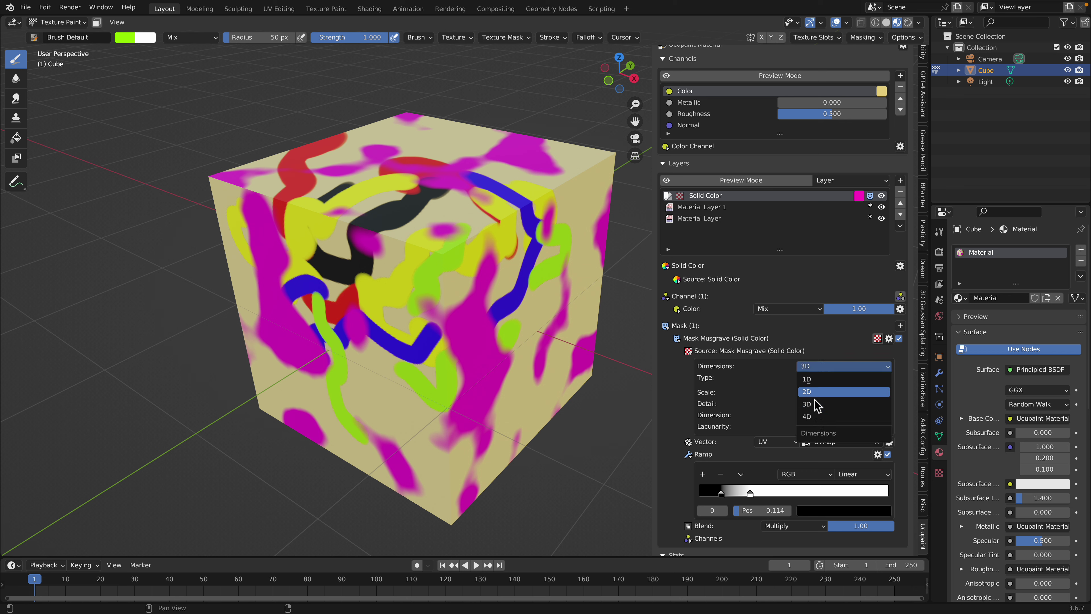
left_click(688, 353)
middle_click_drag(463, 356, 511, 339)
scroll(511, 339, "down", 1)
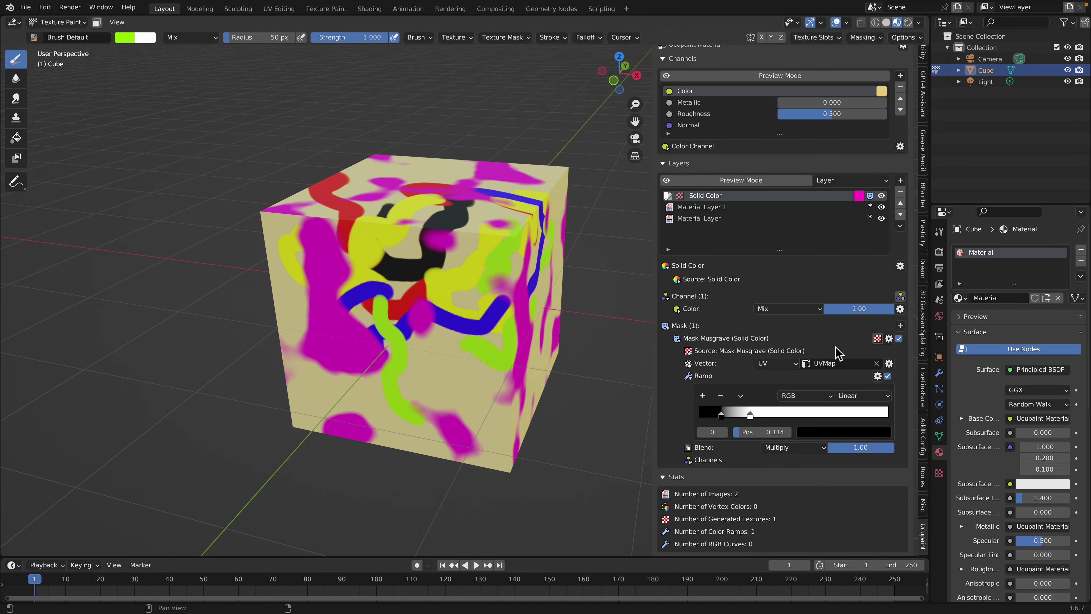
Replace the Solid Color layer's Musgrave mask with a generated Voronoi mask using UVMap coordinates
left_click(888, 338)
left_click(927, 431)
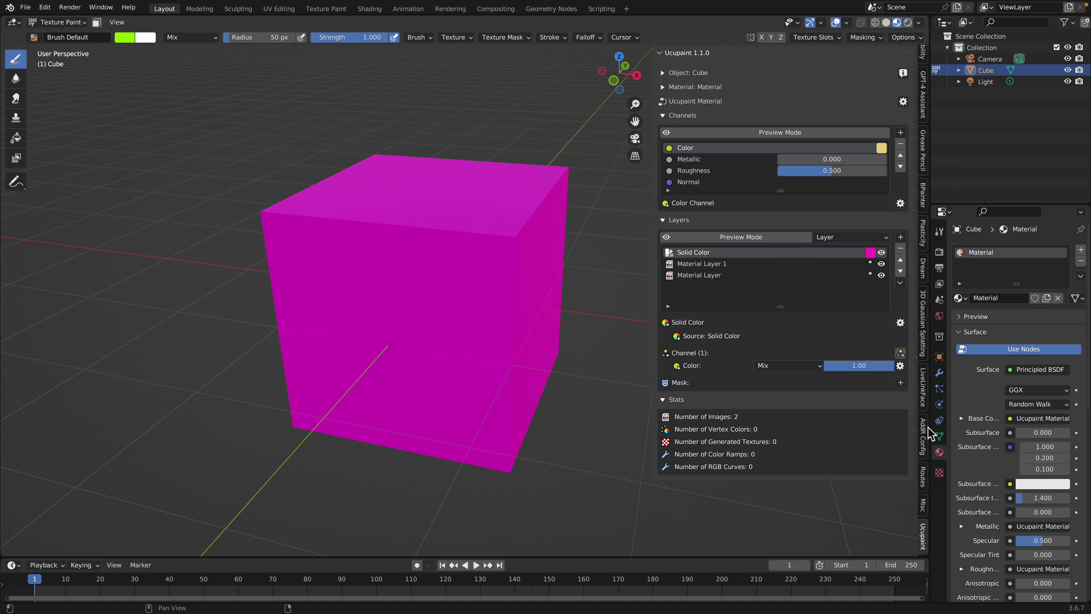
middle_click_drag(536, 345, 516, 346)
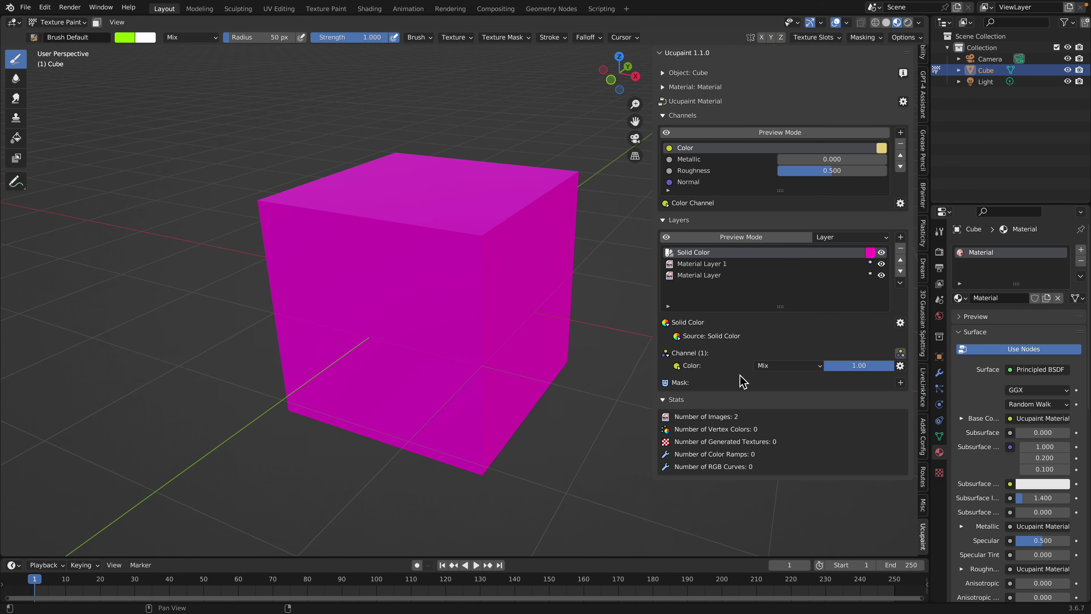
left_click(900, 382)
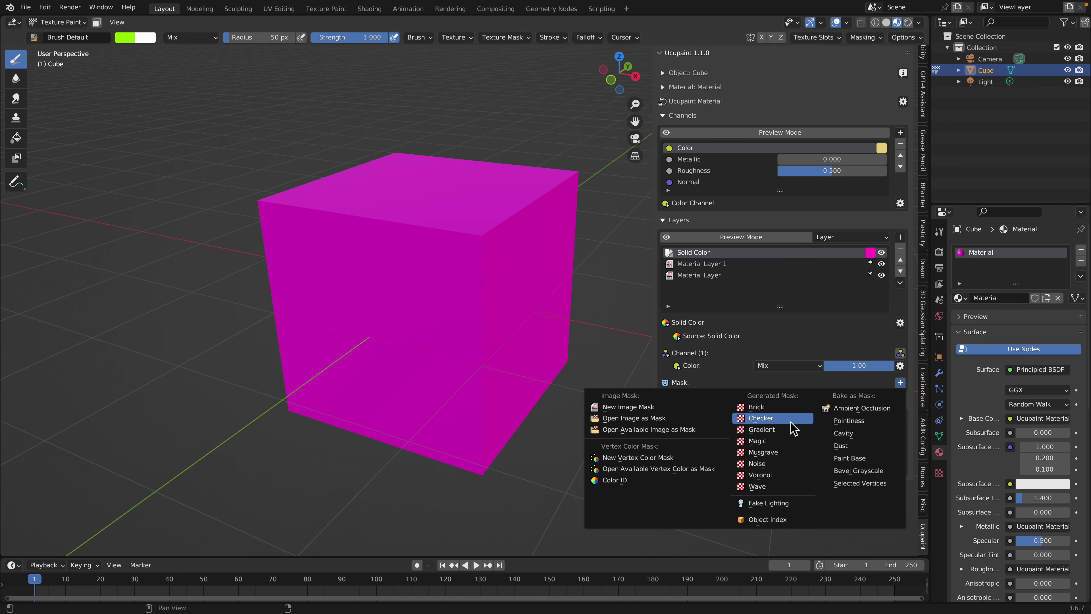
left_click(785, 476)
left_click(780, 518)
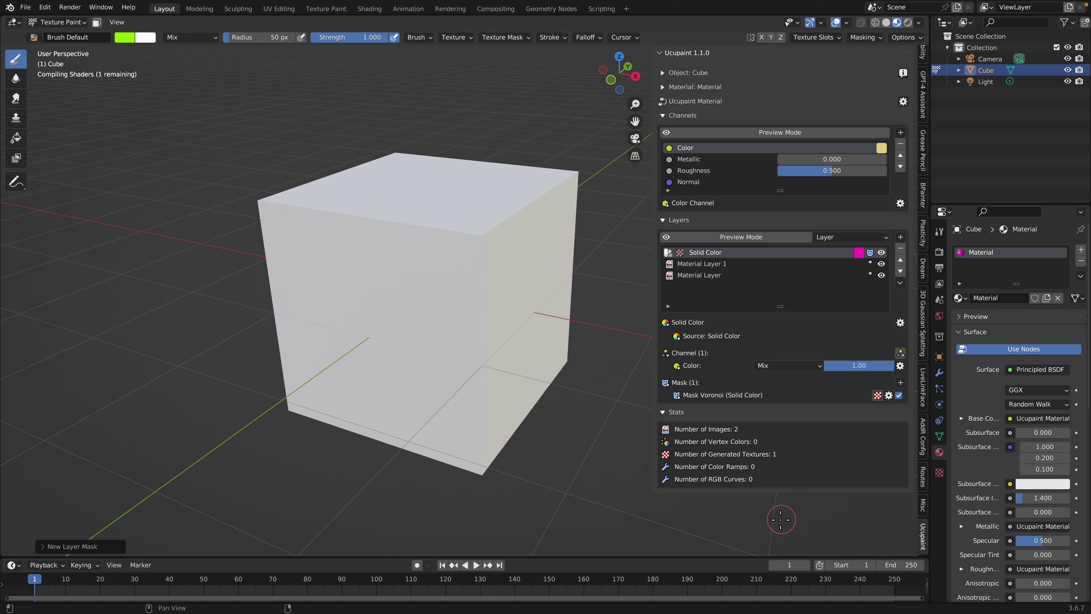
middle_click_drag(506, 375, 497, 327)
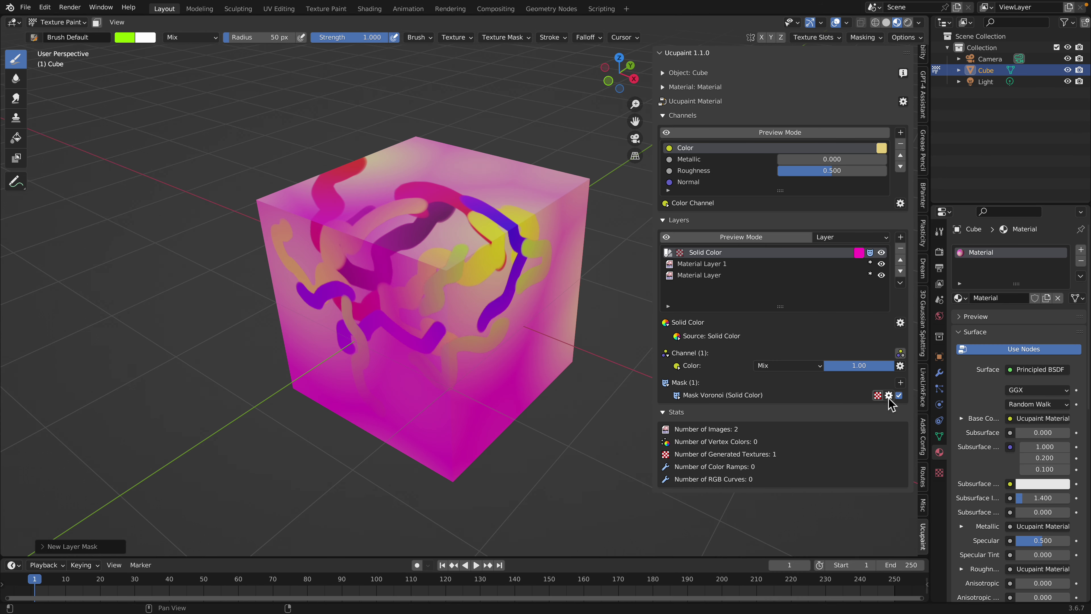
Expand the Voronoi mask's source settings and set its scale to 33.600
left_click(677, 395)
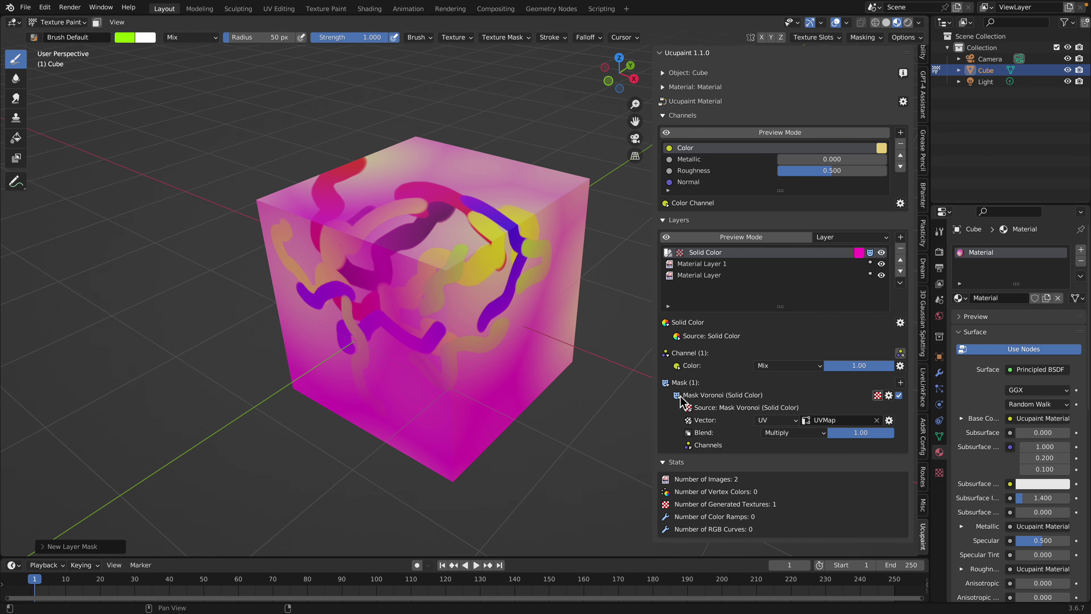
left_click(692, 410)
left_click_drag(852, 461, 929, 461)
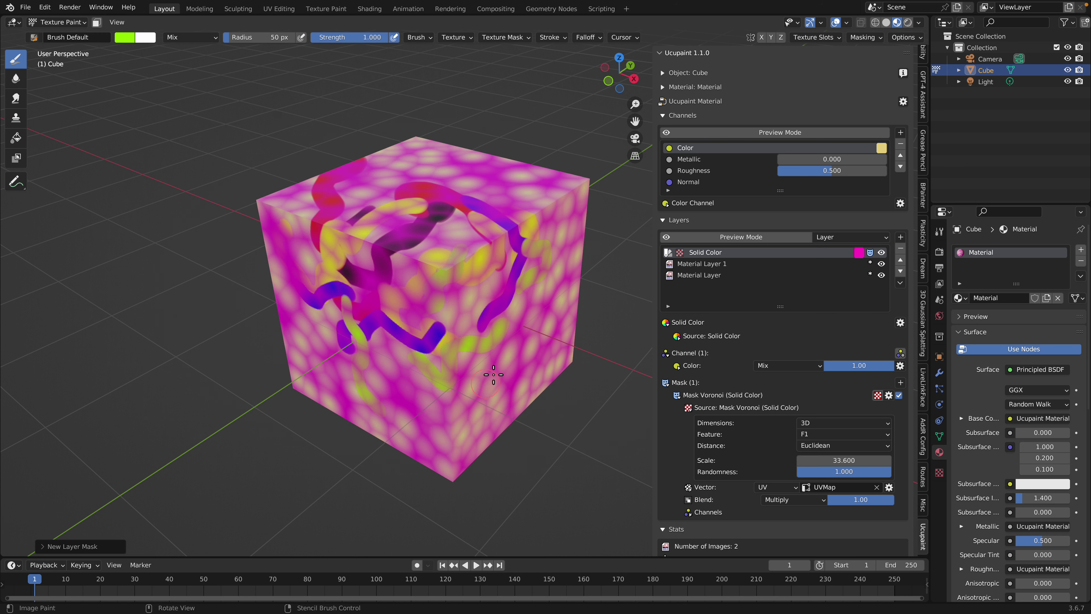
middle_click_drag(497, 380, 516, 365)
Check the Voronoi mask's Dimensions options and try the F2 feature
left_click(823, 423)
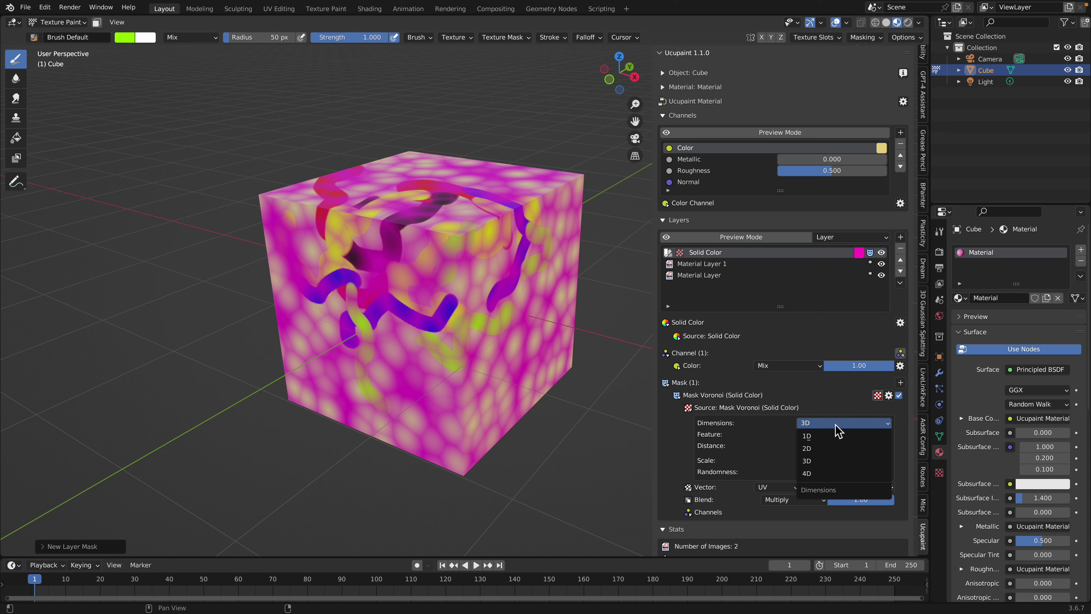
left_click(840, 451)
left_click(823, 434)
left_click(826, 459)
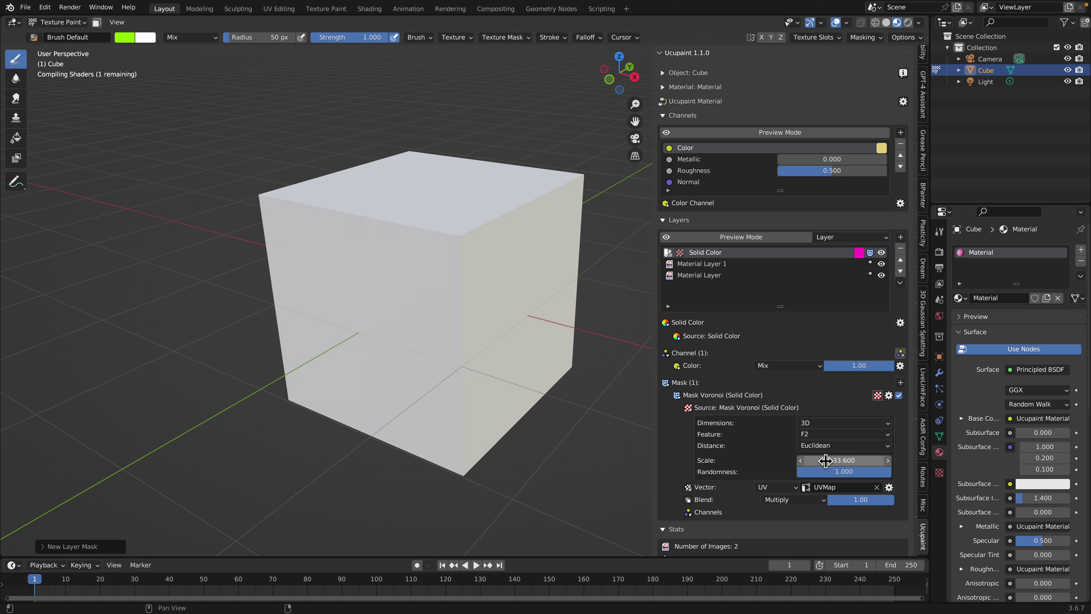
Set the Voronoi mask's feature to F1 and its scale to 36.200
left_click(837, 434)
left_click(841, 449)
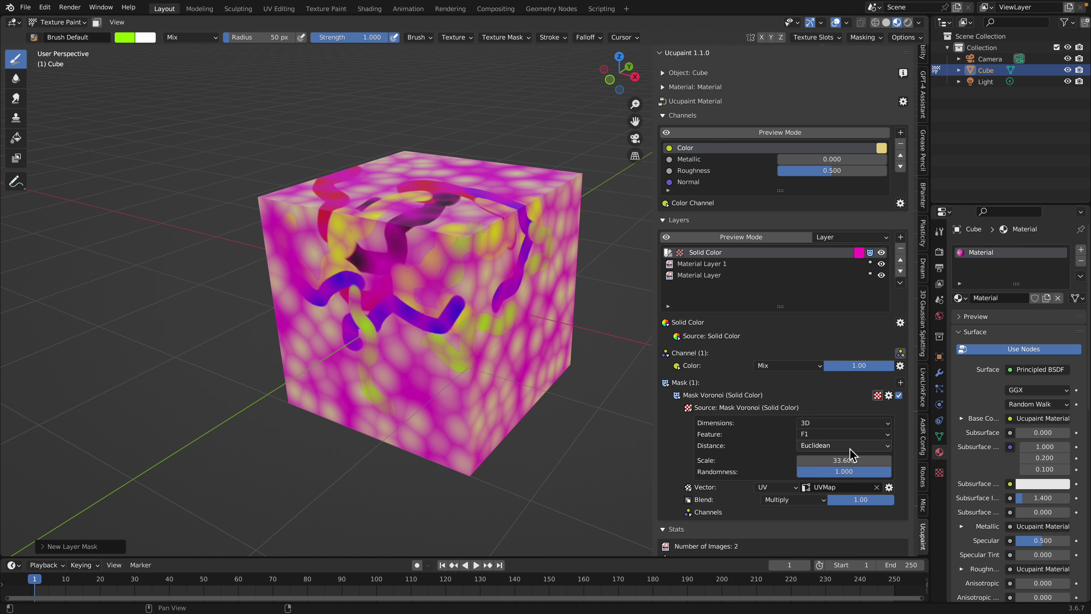
left_click_drag(847, 458, 860, 453)
mouse_move(477, 328)
middle_mouse_down()
mouse_move(521, 347)
mouse_move(460, 342)
middle_mouse_up()
Save the file as ucup_defaultciube.blend in the Desktop folder
left_click(26, 7)
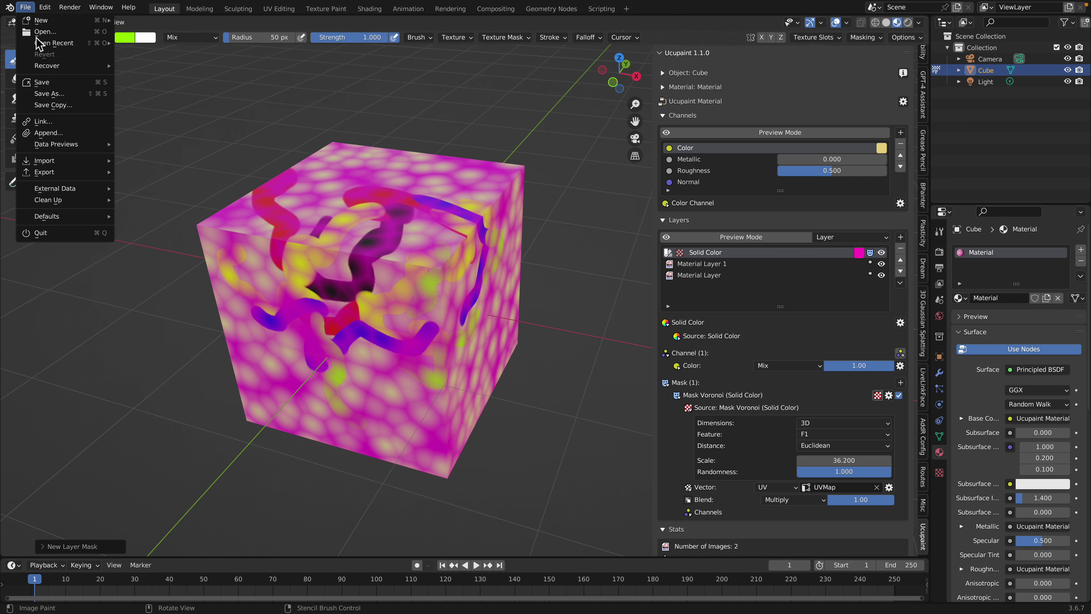
left_click(50, 93)
double_click(383, 542)
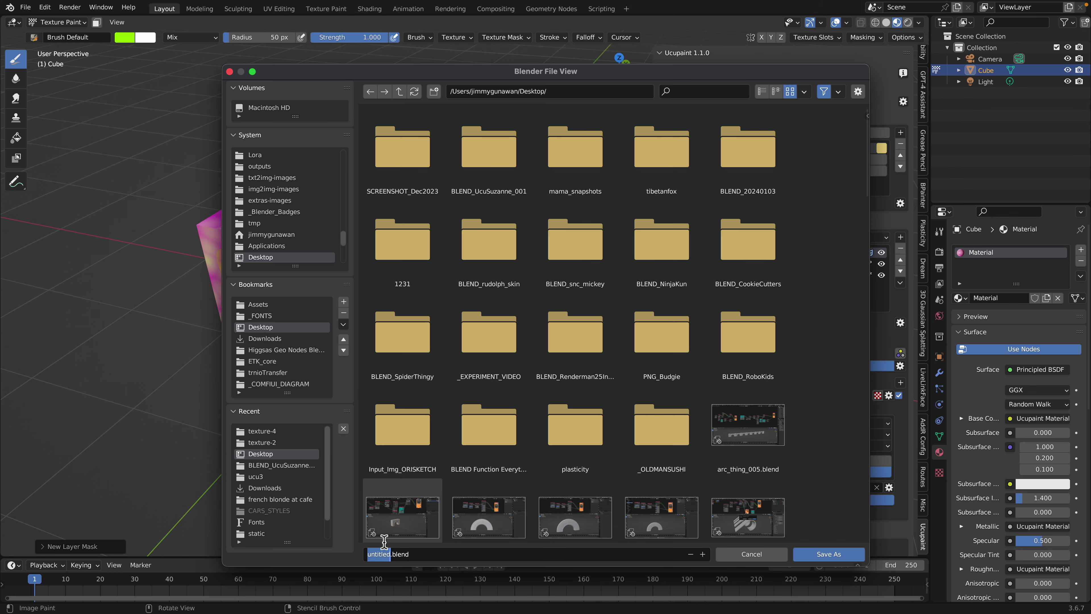
type("ucup_defaultcube")
key("Return")
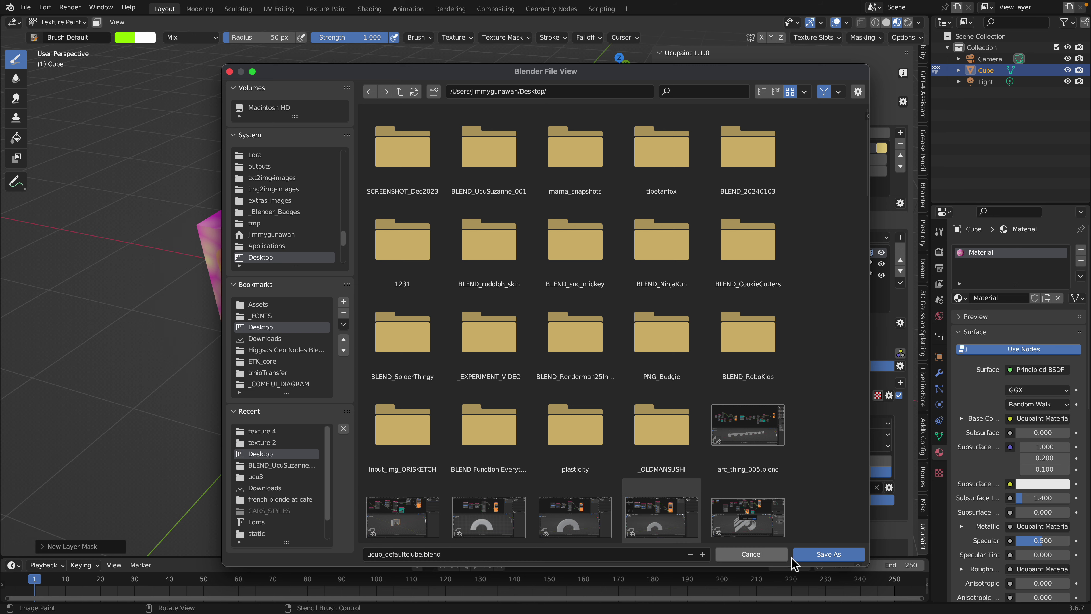
left_click(835, 554)
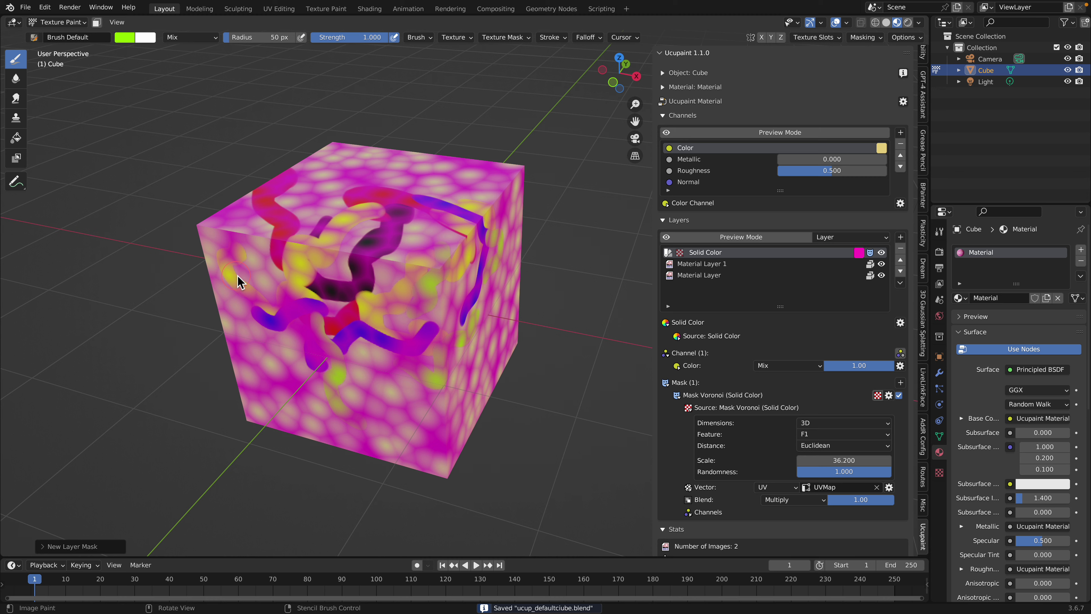
Hide all three layers one by one, show them again, and toggle the Solid Color layer's visibility once more
middle_click_drag(310, 285, 336, 273)
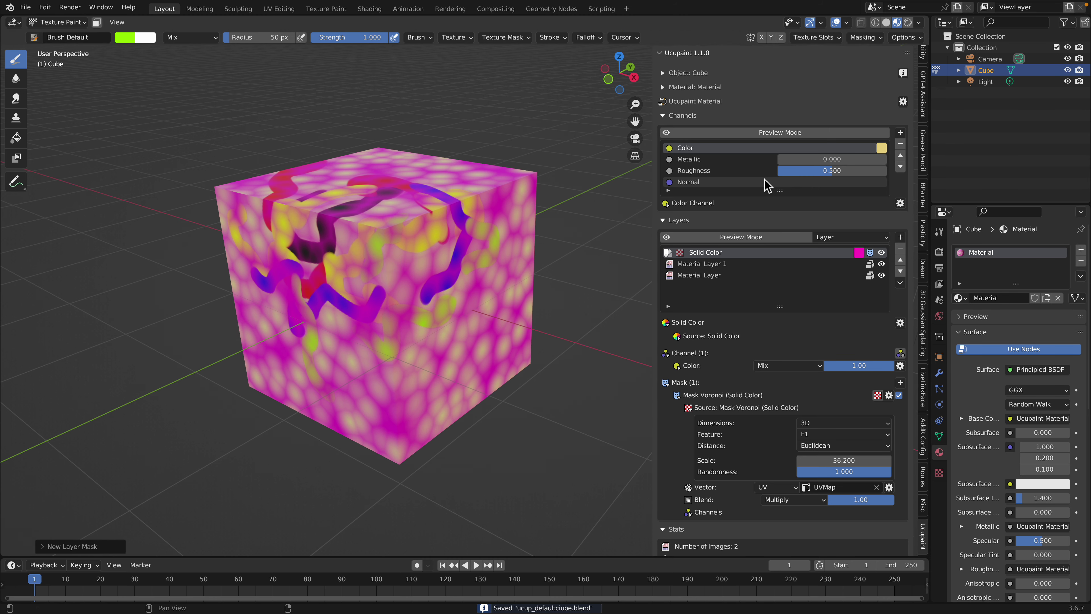
left_click(881, 253)
left_click(882, 263)
left_click(881, 275)
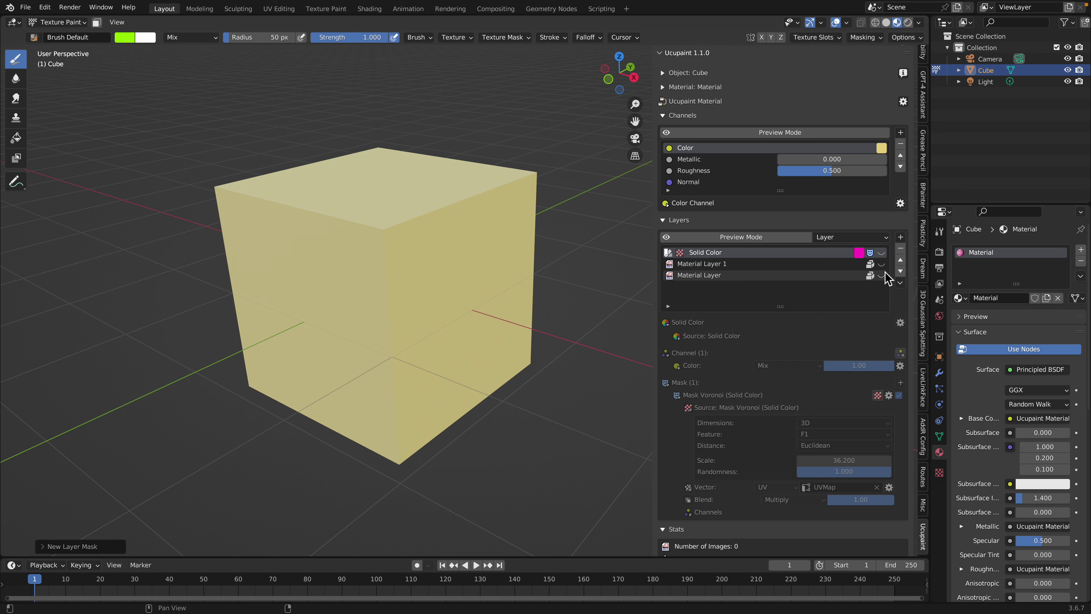
left_click(881, 275)
left_click(882, 263)
left_click(881, 252)
left_click(881, 253)
left_click(882, 253)
Change the Solid Color layer's color to blue-violet
left_click(858, 253)
left_click(859, 253)
mouse_move(903, 146)
left_mouse_down()
mouse_move(872, 102)
mouse_move(867, 160)
mouse_move(943, 146)
mouse_move(939, 117)
left_mouse_up()
Switch the cube from Texture Paint to Object Mode and inspect the layered result
left_click(48, 22)
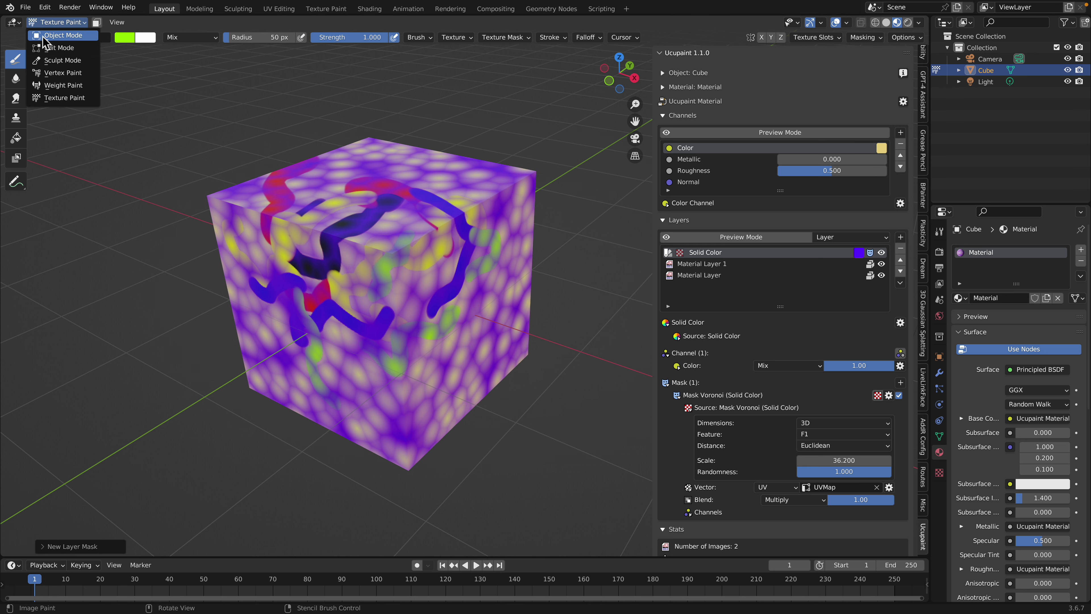
left_click(63, 35)
middle_click_drag(519, 243, 377, 239)
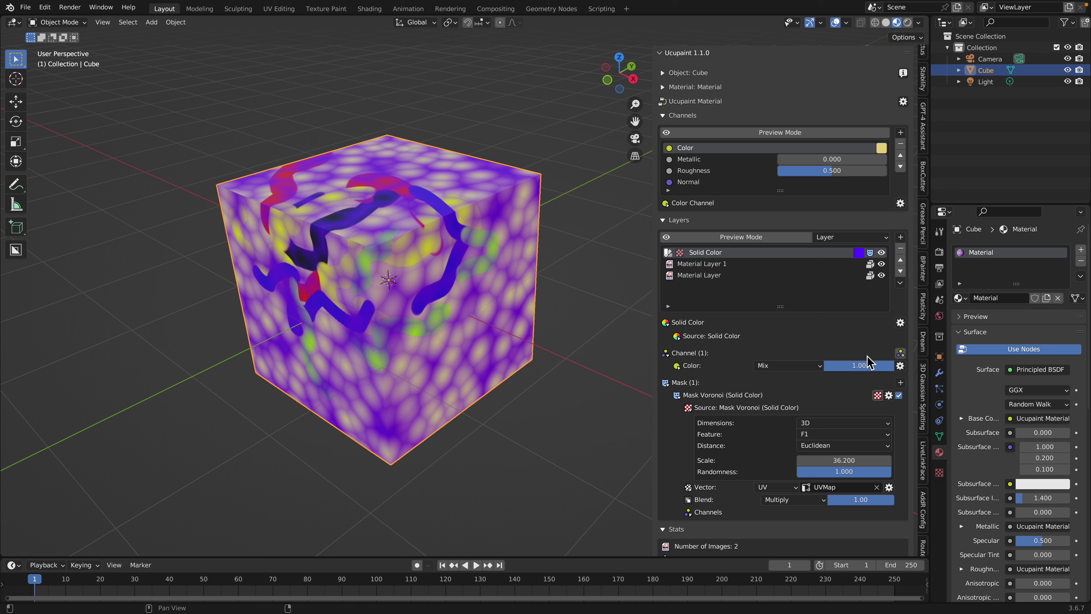
Collapse the Solid Color source, Channel, Mask and Stats sections of the Ucupaint panel
left_click(668, 322)
left_click(670, 336)
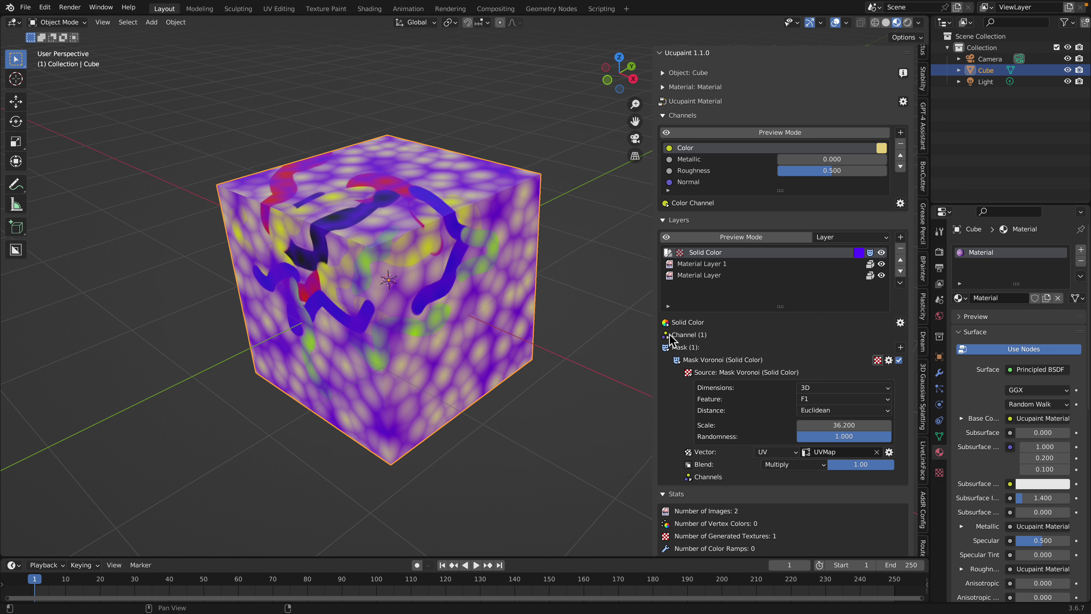
left_click(665, 347)
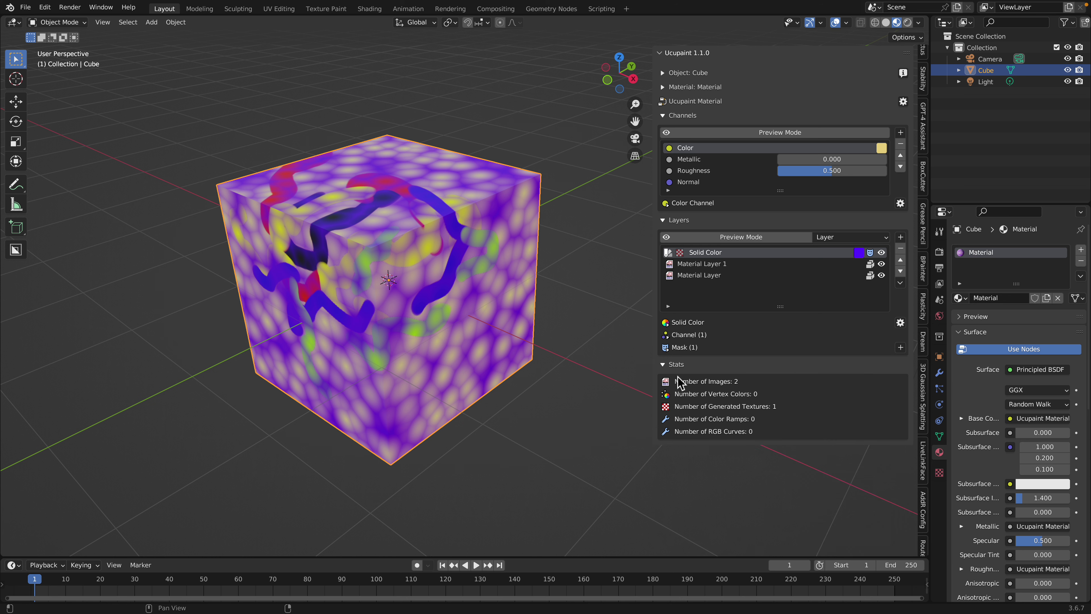
left_click(670, 365)
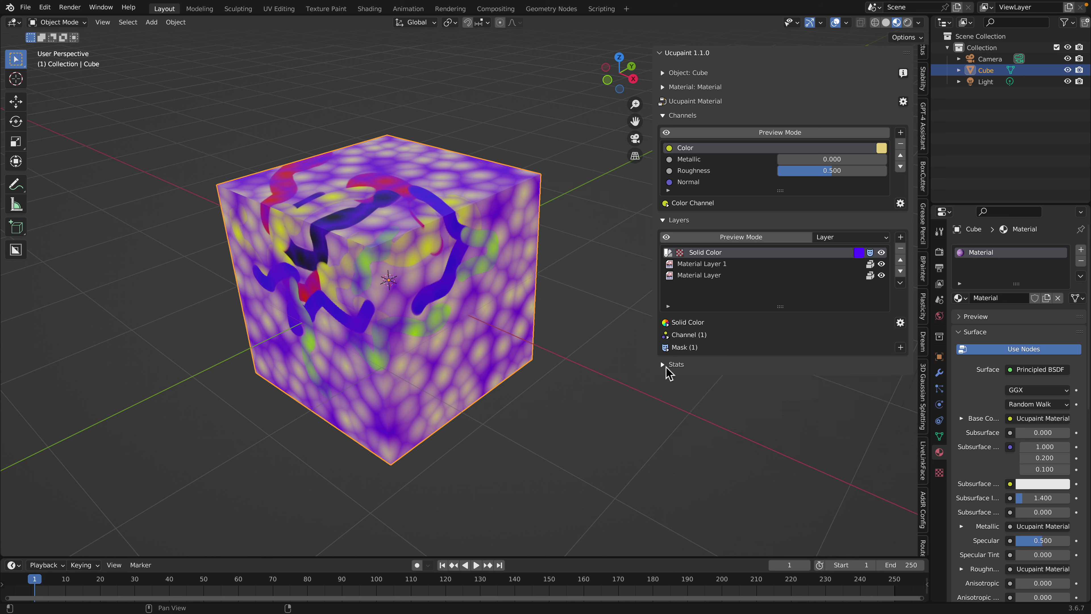
left_click(900, 206)
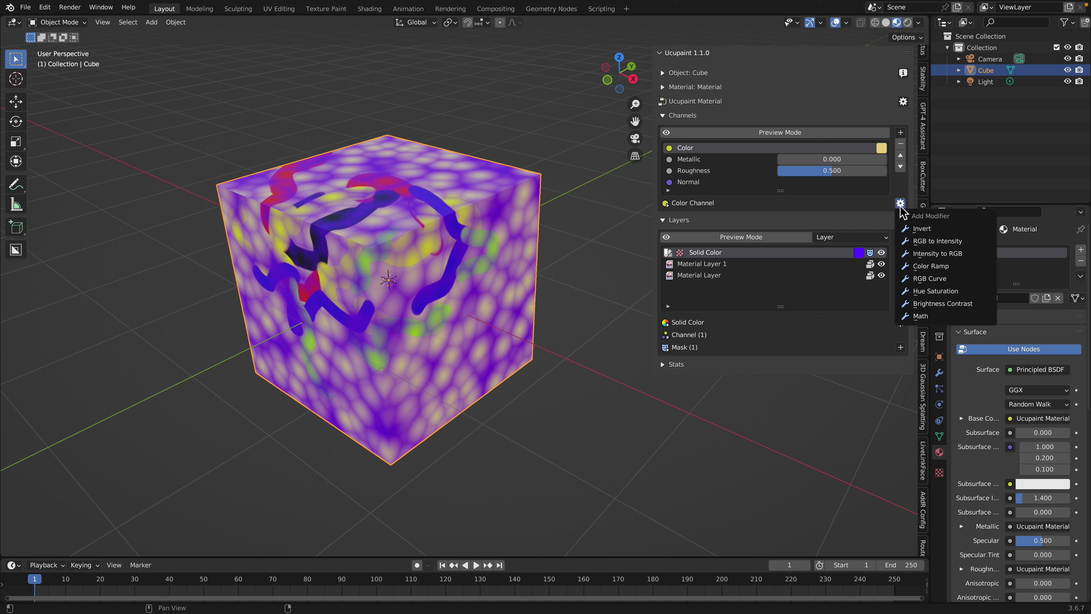
left_click(904, 103)
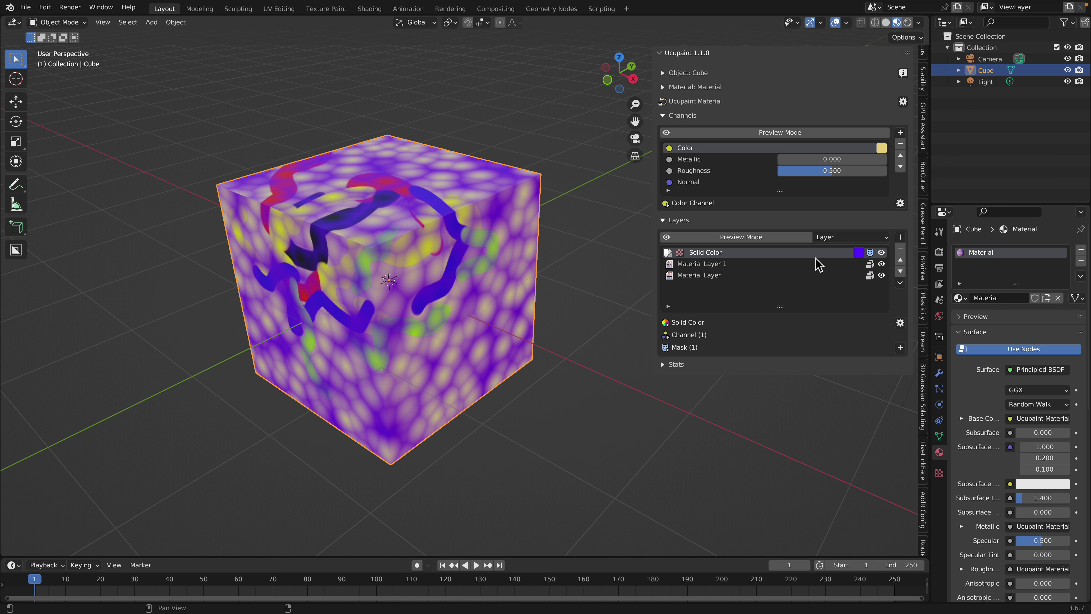
Add one layer from all four moss images in Downloads/texture-4 using Open Images to Single Layer, and inspect the cube
left_click(901, 237)
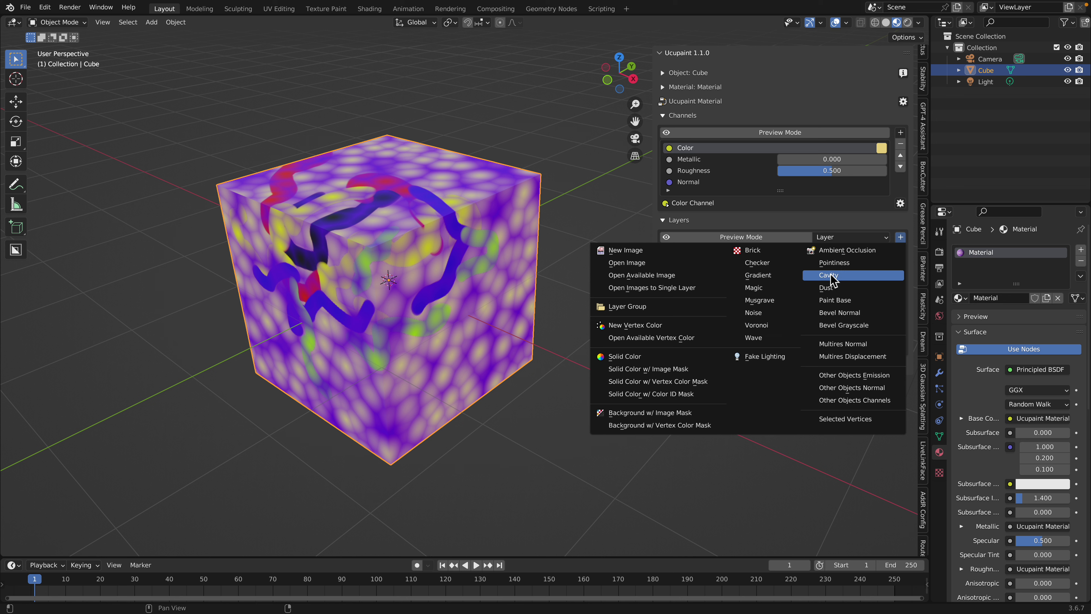
left_click(672, 290)
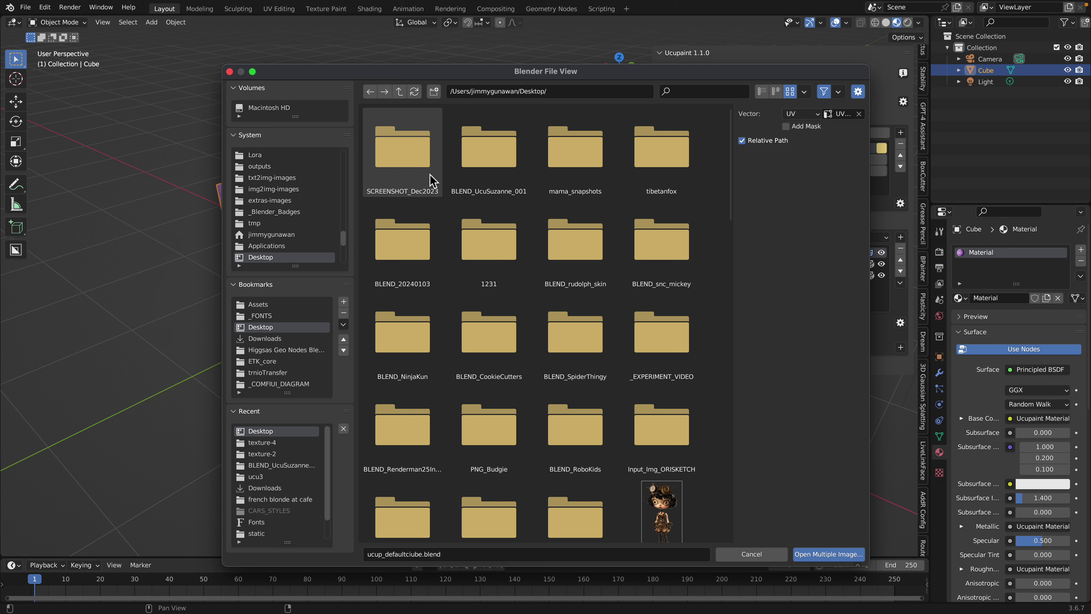
left_click(284, 338)
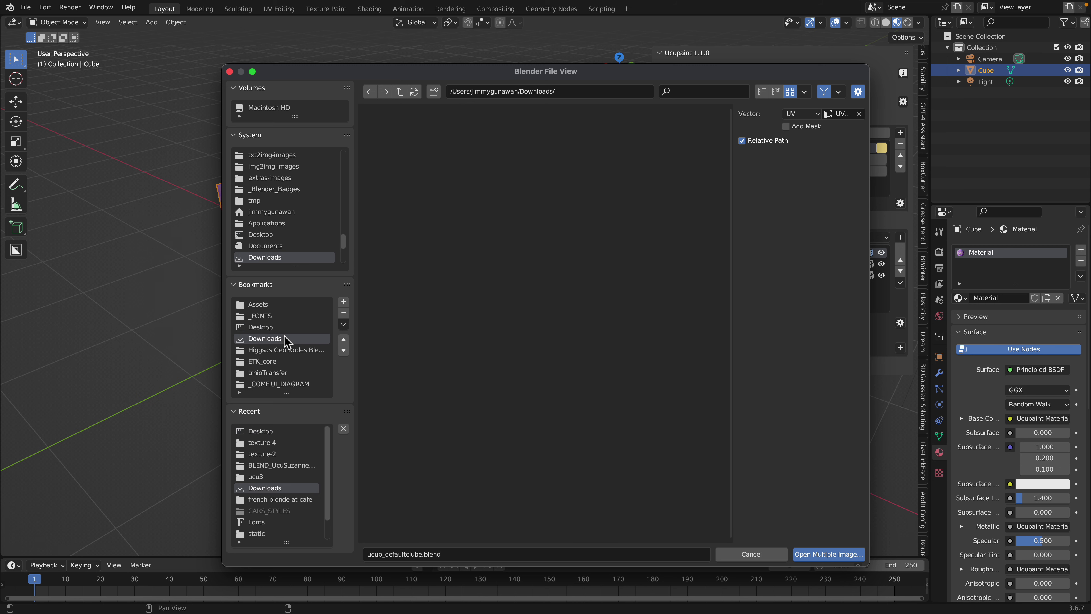
double_click(416, 158)
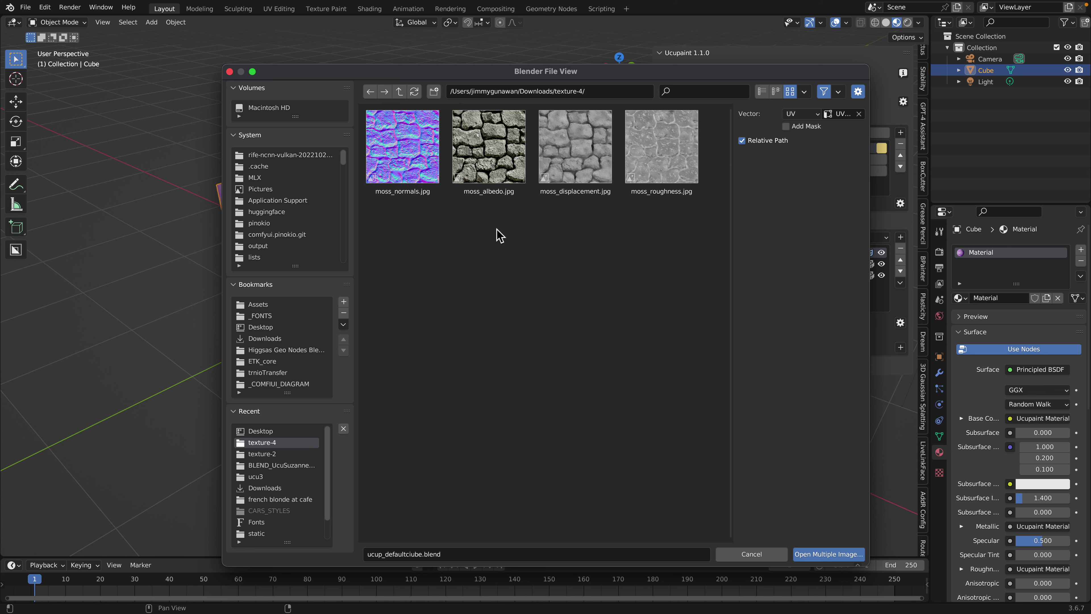
key("a")
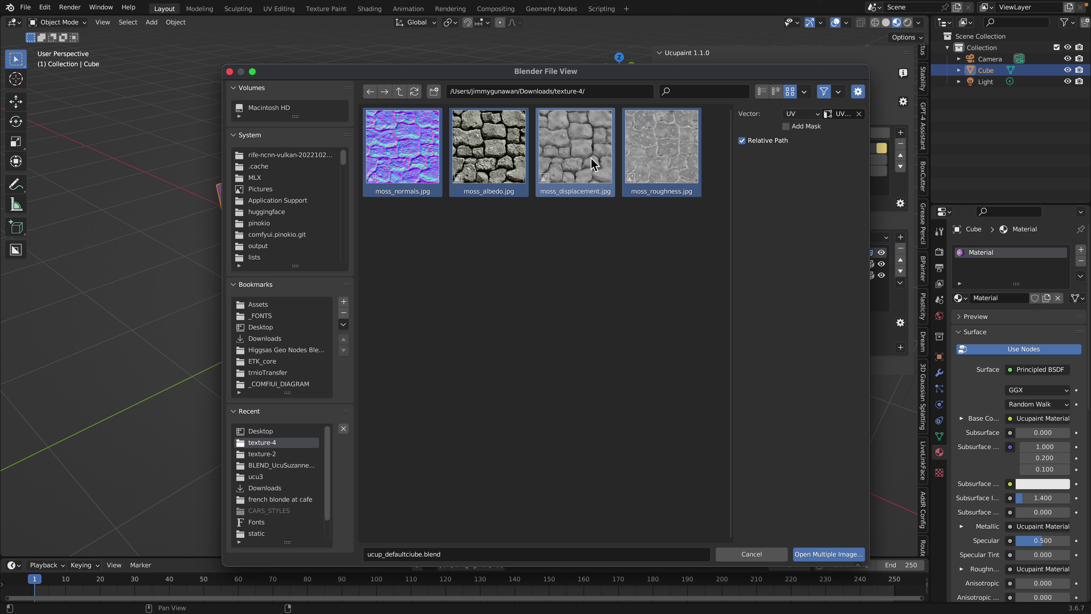
left_click(544, 260)
key("a")
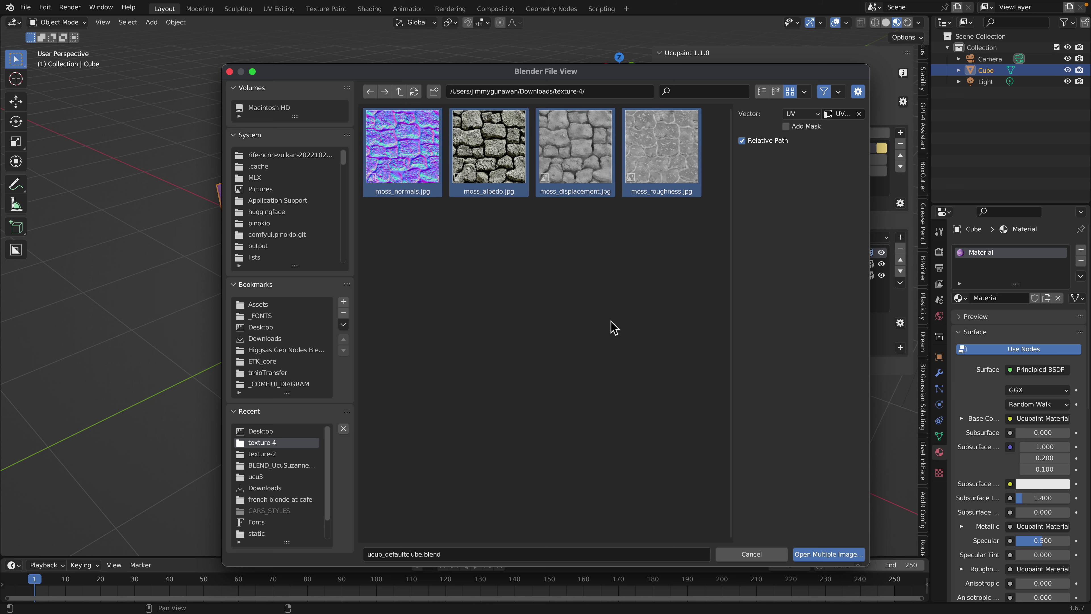
left_click(823, 555)
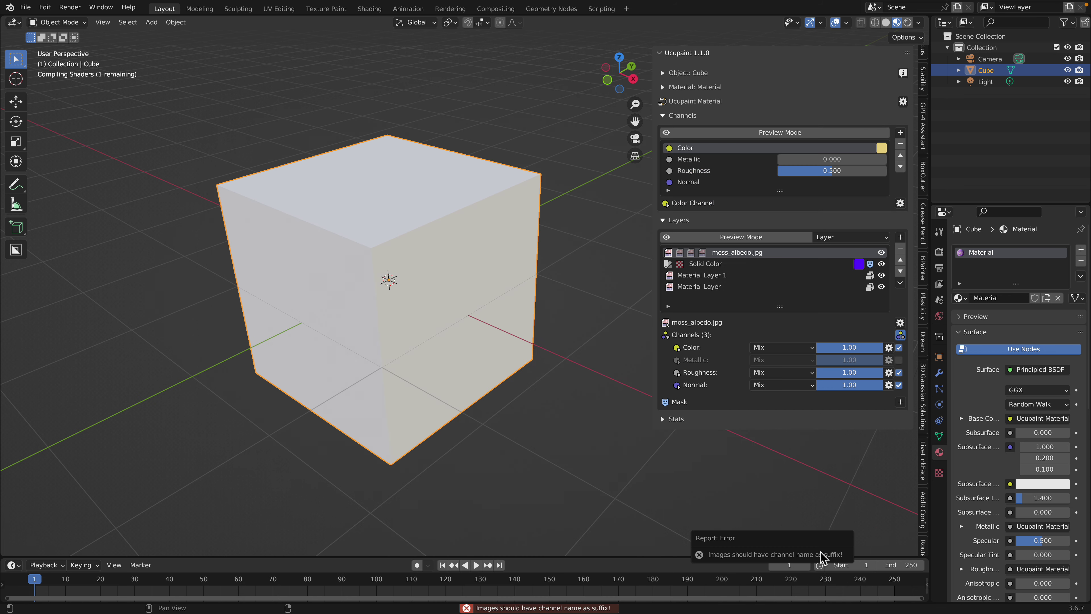
middle_click_drag(542, 354, 460, 284)
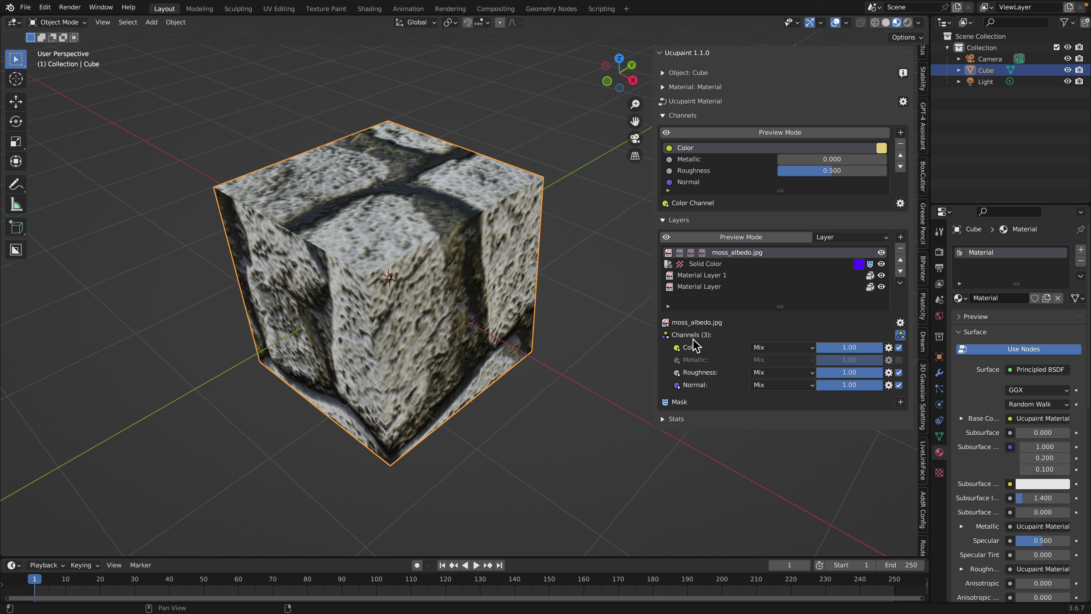
Expand the moss_albedo.jpg layer's source and vector settings and set its UV mapping scale to 8 on all three axes
left_click(667, 329)
left_click(669, 323)
left_click(666, 324)
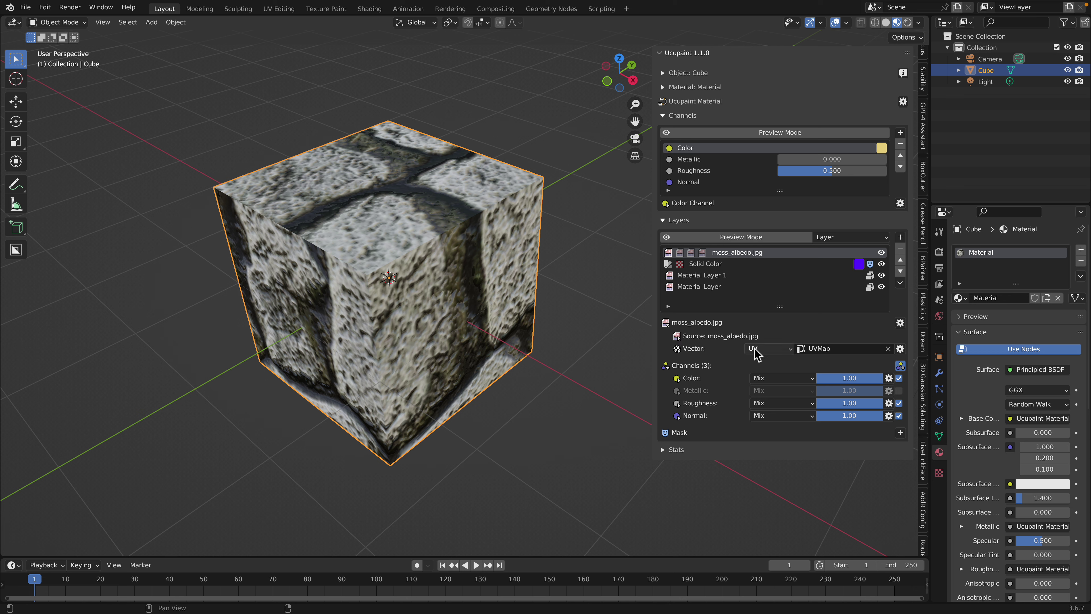
left_click(679, 350)
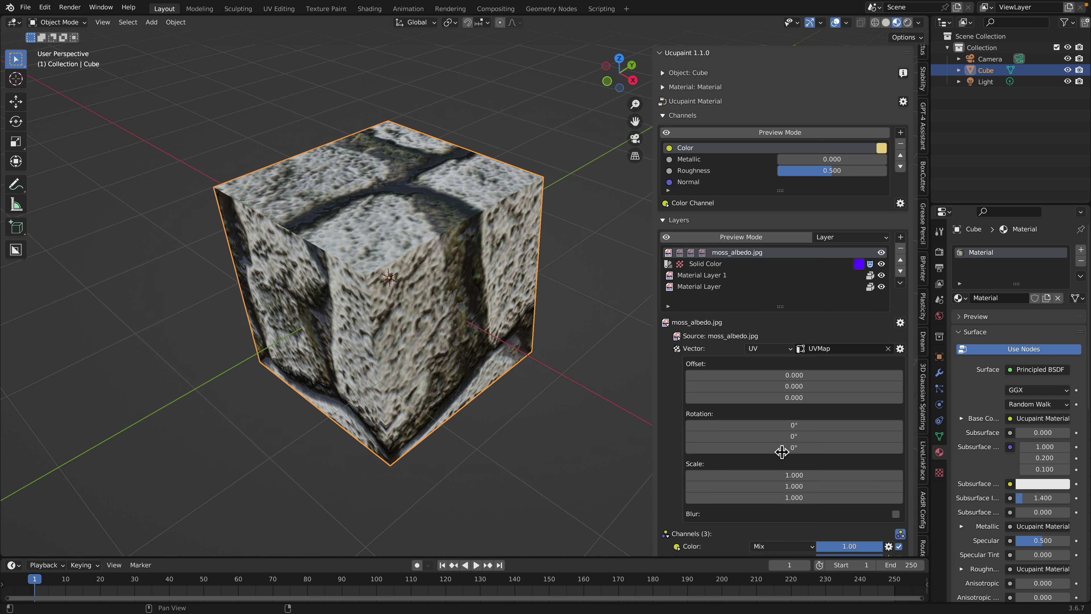
mouse_move(791, 481)
left_mouse_down()
mouse_move(790, 498)
mouse_move(919, 498)
mouse_move(793, 476)
left_mouse_up()
left_click(793, 476)
type("8")
key("Return")
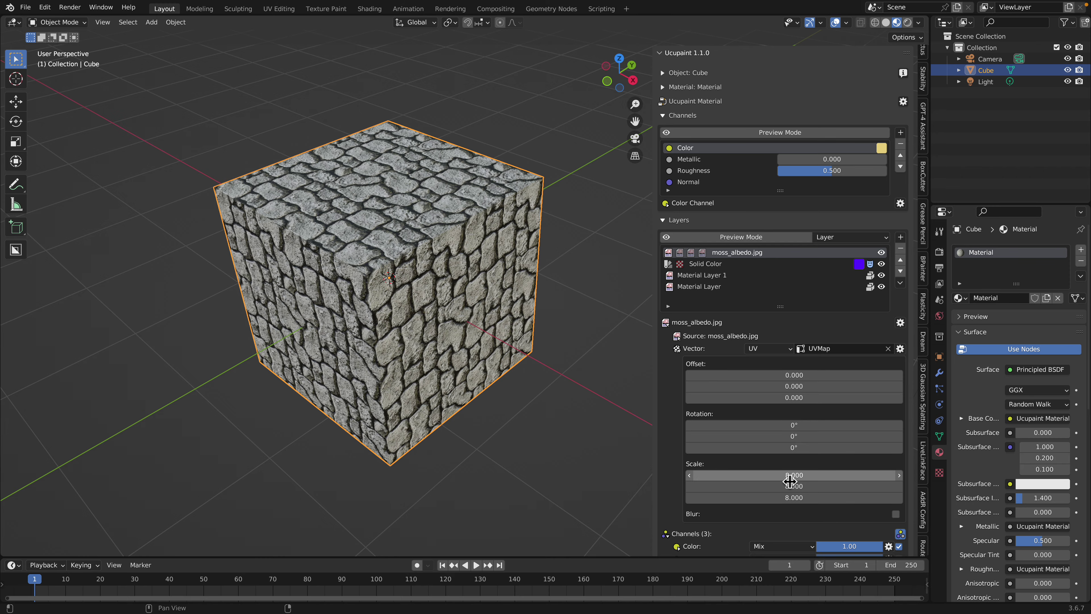
mouse_move(334, 266)
middle_mouse_down()
mouse_move(342, 216)
mouse_move(353, 312)
mouse_move(376, 239)
mouse_move(365, 253)
middle_mouse_up()
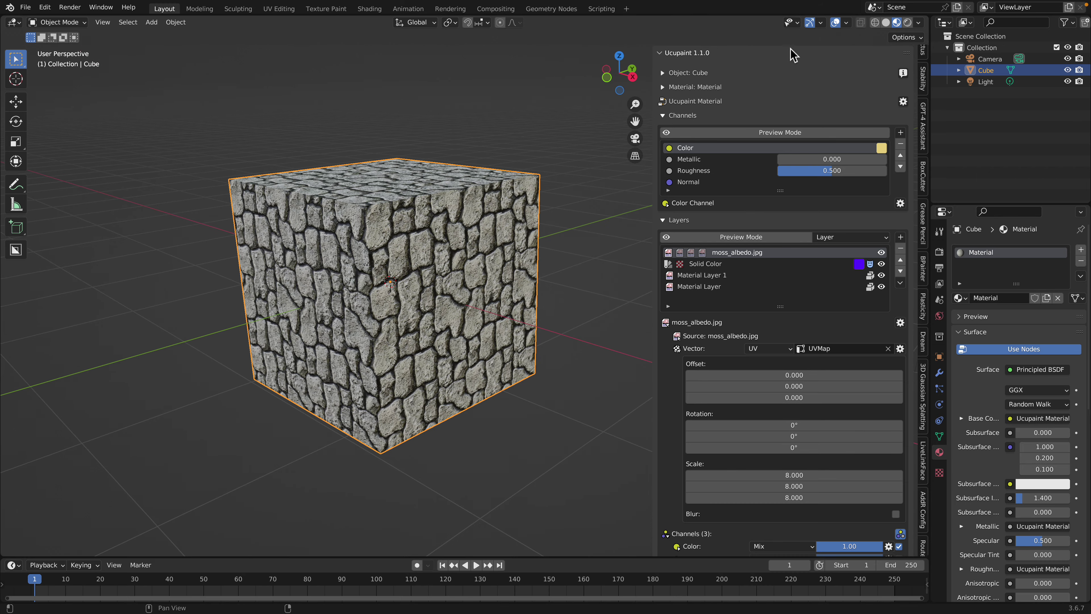
mouse_move(530, 248)
middle_mouse_down()
mouse_move(512, 289)
mouse_move(443, 332)
mouse_move(497, 258)
mouse_move(529, 249)
mouse_move(497, 244)
middle_mouse_up()
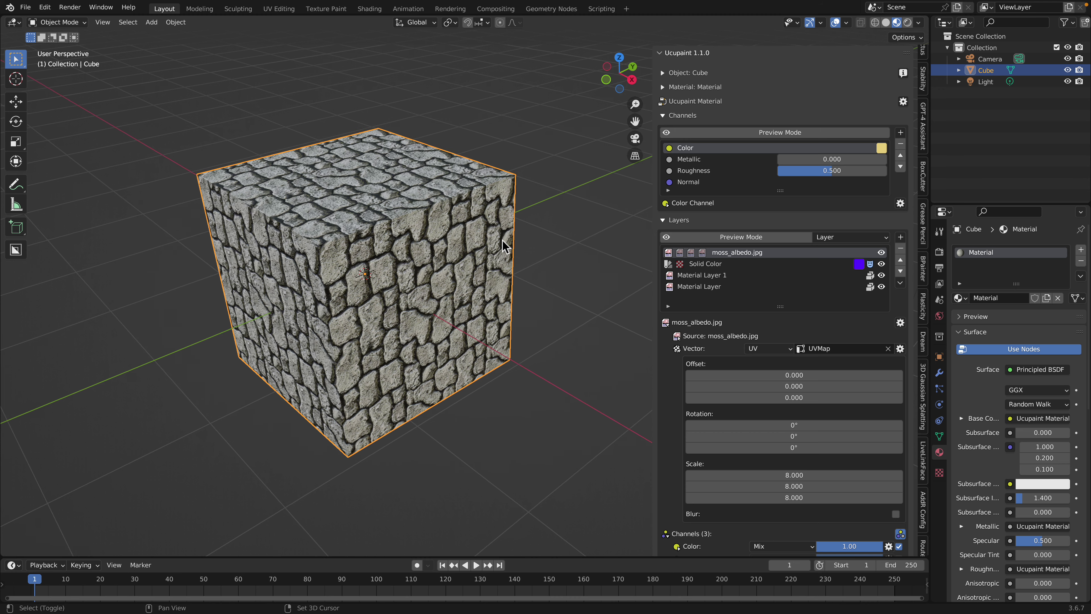
Set the Metallic channel to 0.433 and the Roughness channel to 0.572, checking the cube's surface
mouse_move(836, 159)
left_mouse_down()
mouse_move(892, 159)
mouse_move(795, 171)
mouse_move(850, 170)
mouse_move(840, 170)
mouse_move(854, 159)
left_mouse_up()
middle_click_drag(487, 166, 462, 198)
left_click_drag(852, 162, 823, 161)
middle_click_drag(496, 224, 753, 326)
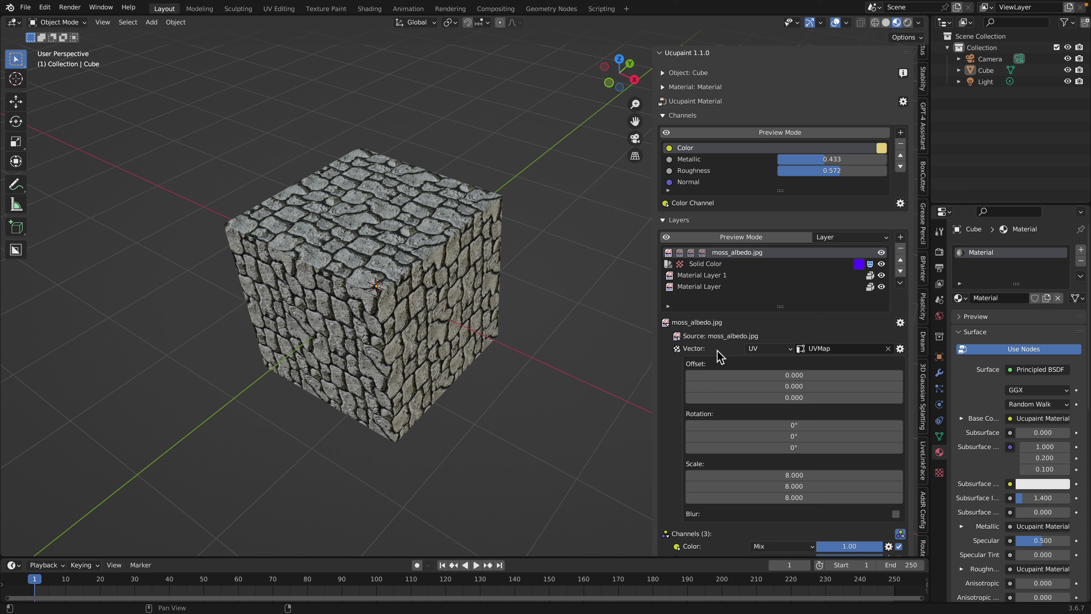
Collapse the layer's vector mapping settings and save the Blender file
left_click(681, 346)
middle_click_drag(430, 318, 440, 292)
key("ctrl+s")
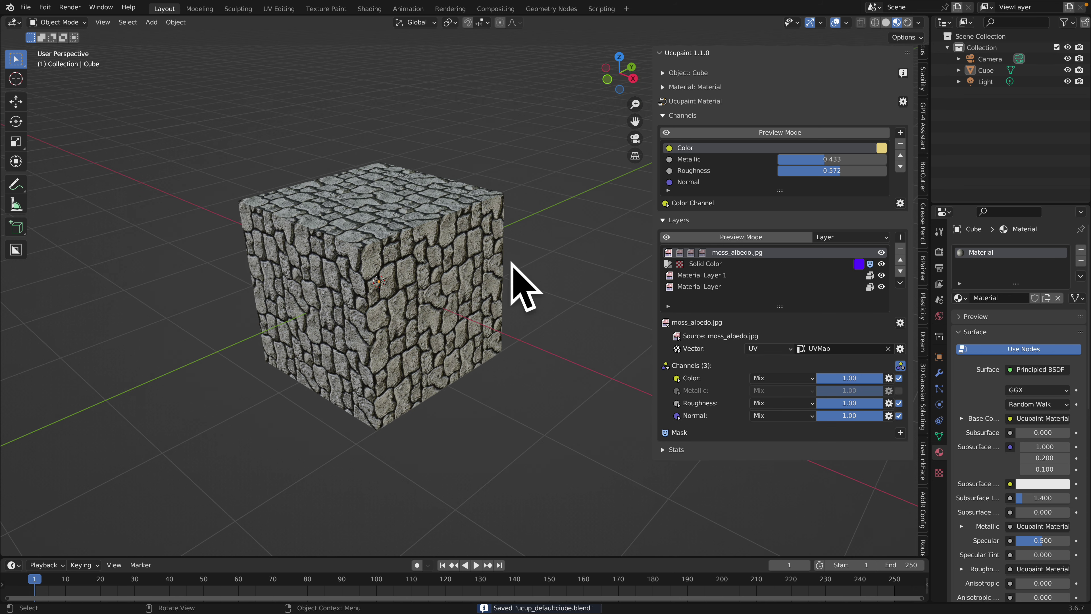
Switch to Safari and bring up Polycam's AI Texture Generator page, showing its full web address
key("ctrl+Left")
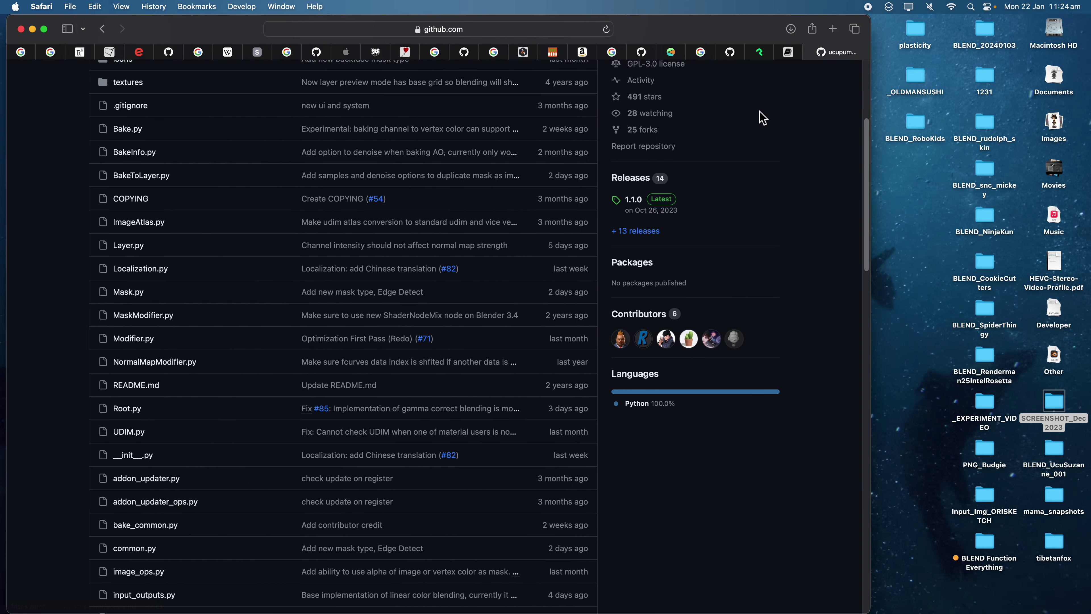
left_click(762, 54)
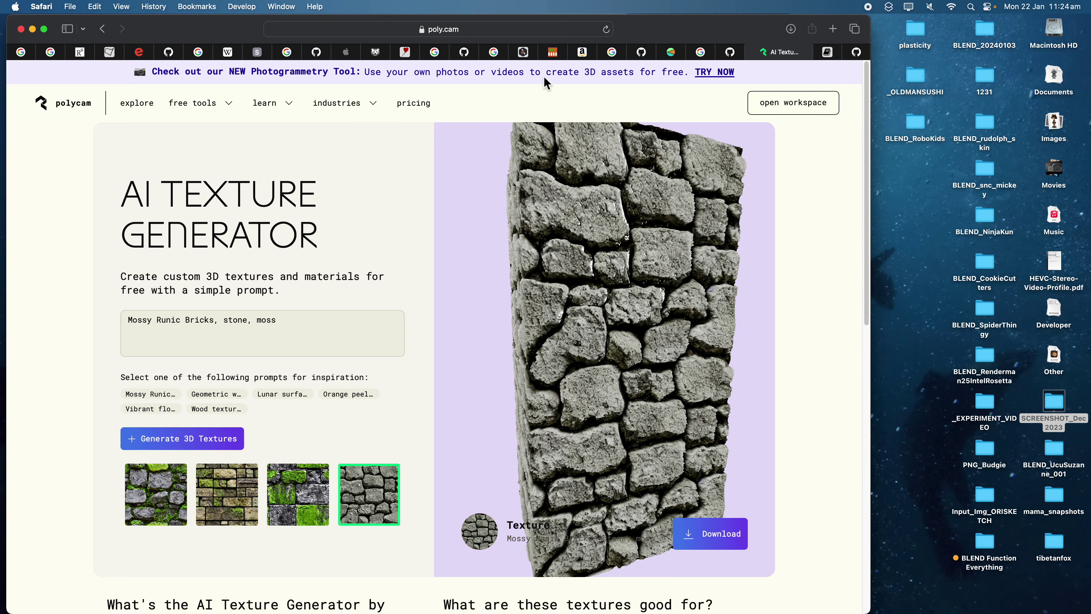
left_click(393, 34)
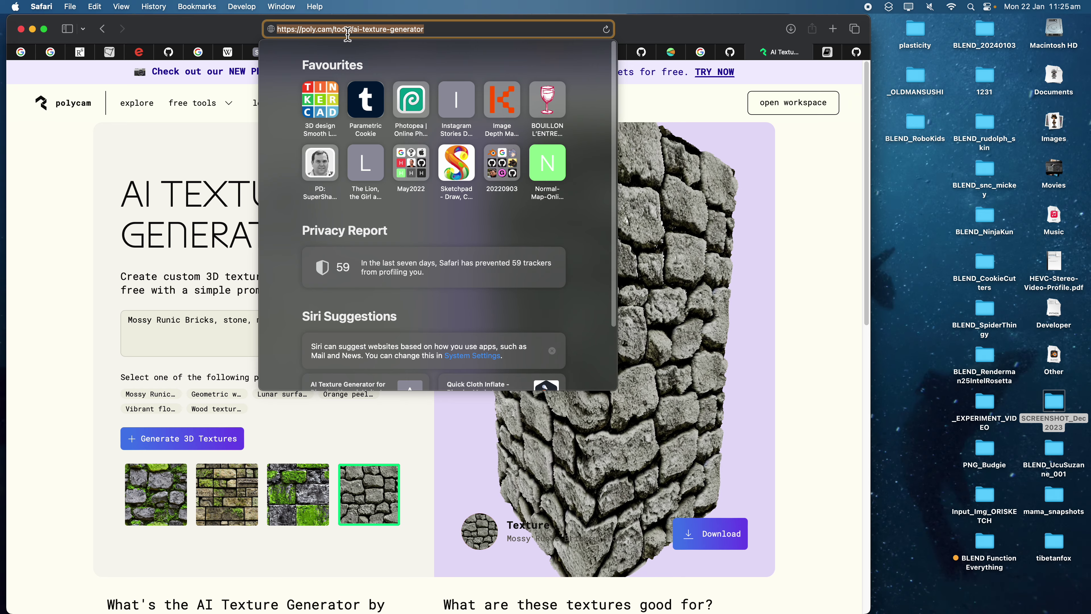
left_click(755, 365)
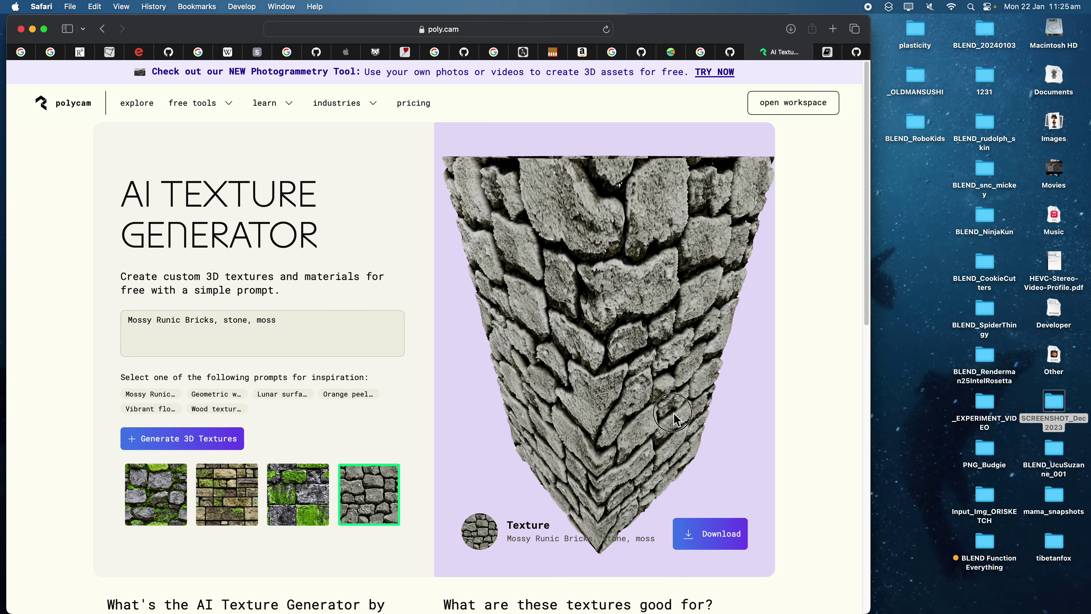
Preview the bright green mossy texture, select the tan mossy brick texture and download it
left_click(295, 515)
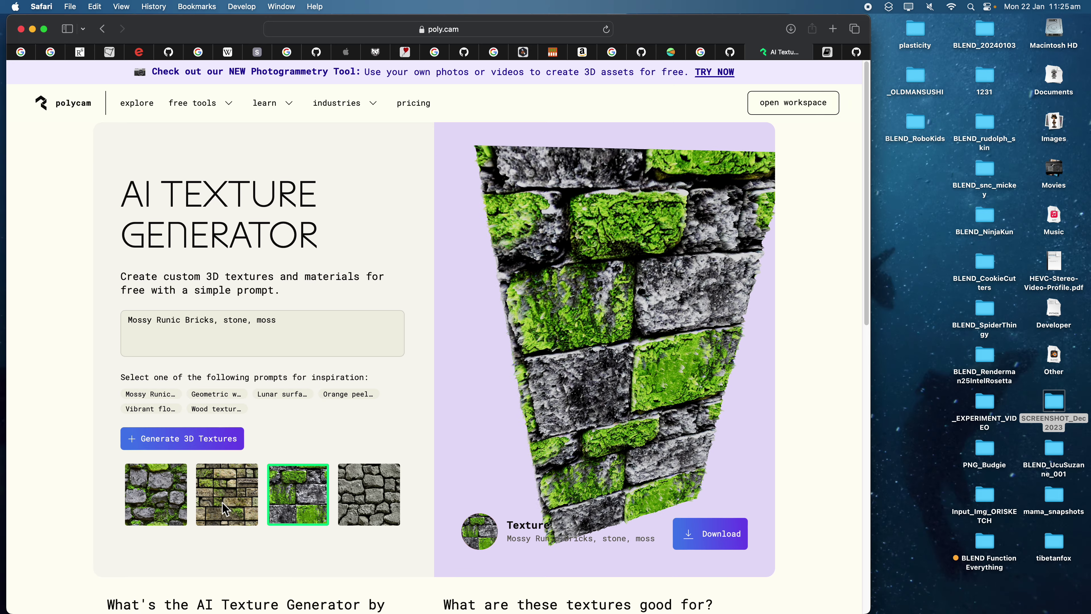
left_click(220, 511)
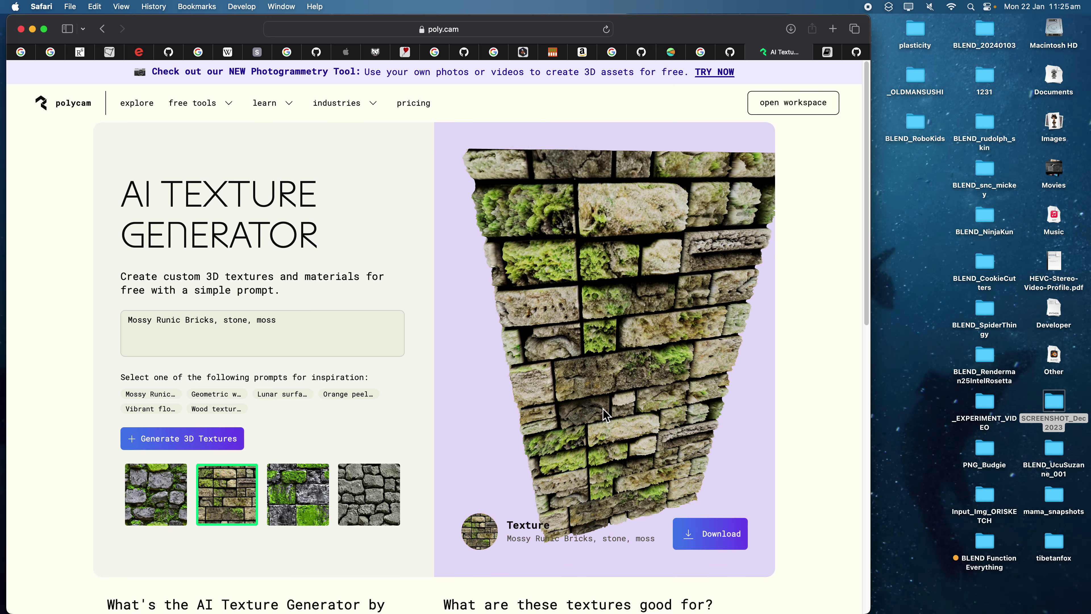
left_click(736, 537)
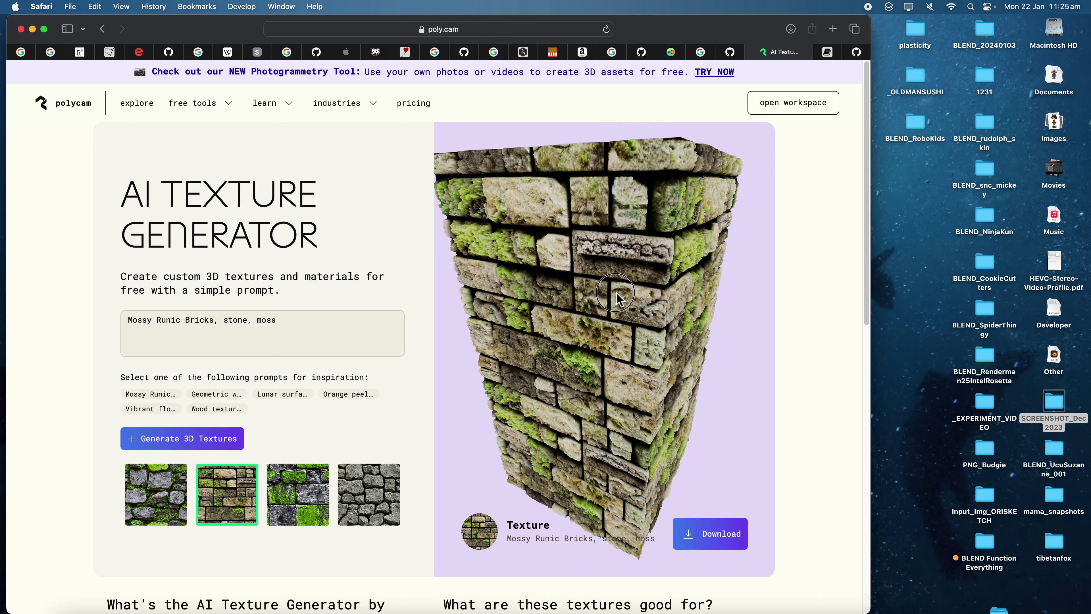
Generate 3D textures from the prompt "abstract motif batik intricate details animals"
triple_click(247, 348)
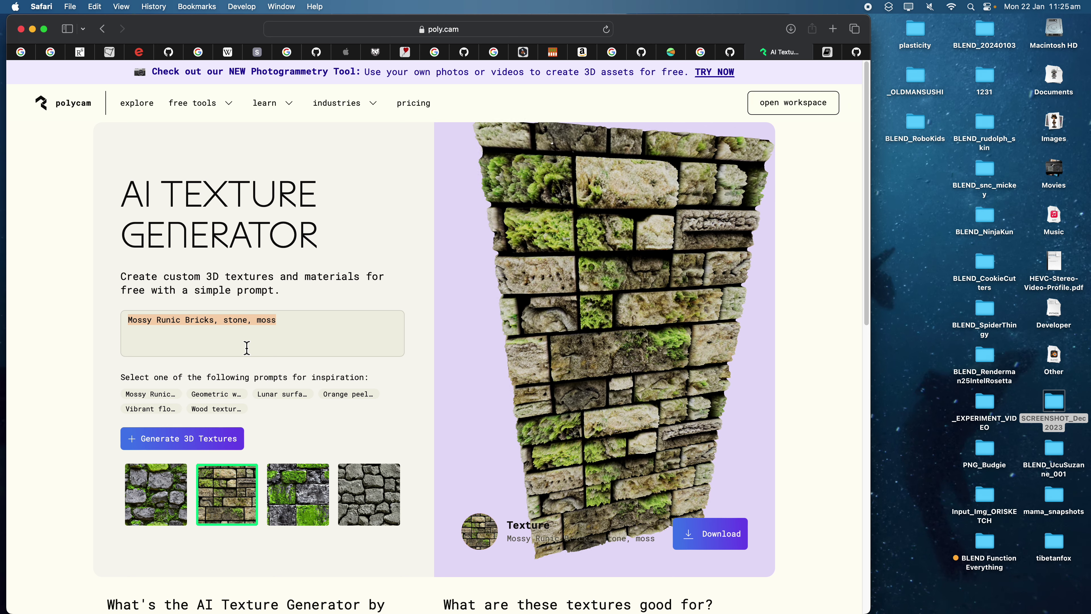
type("abs")
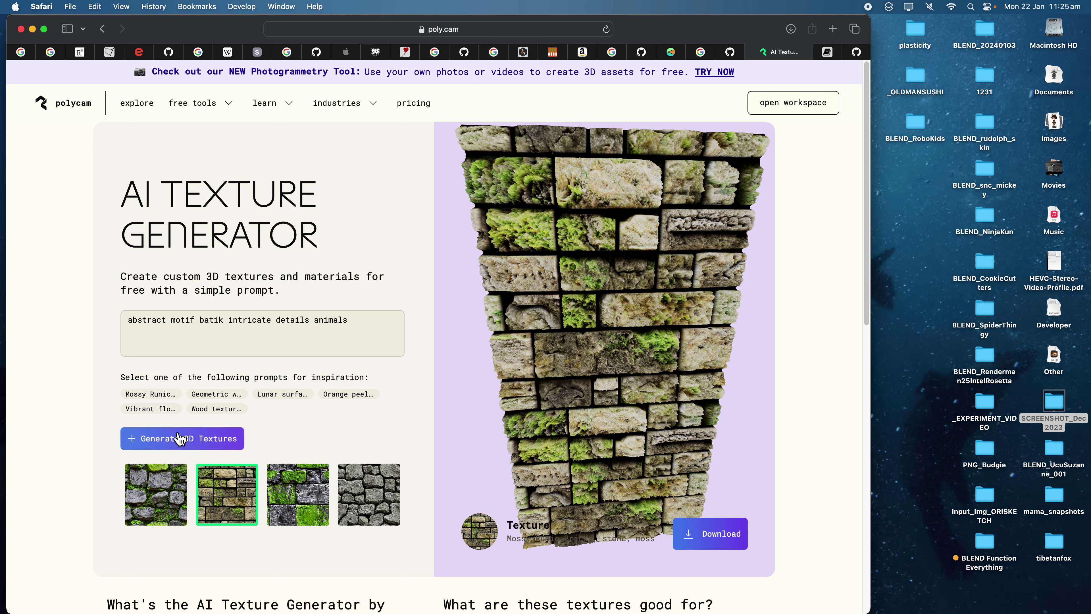
left_click(176, 438)
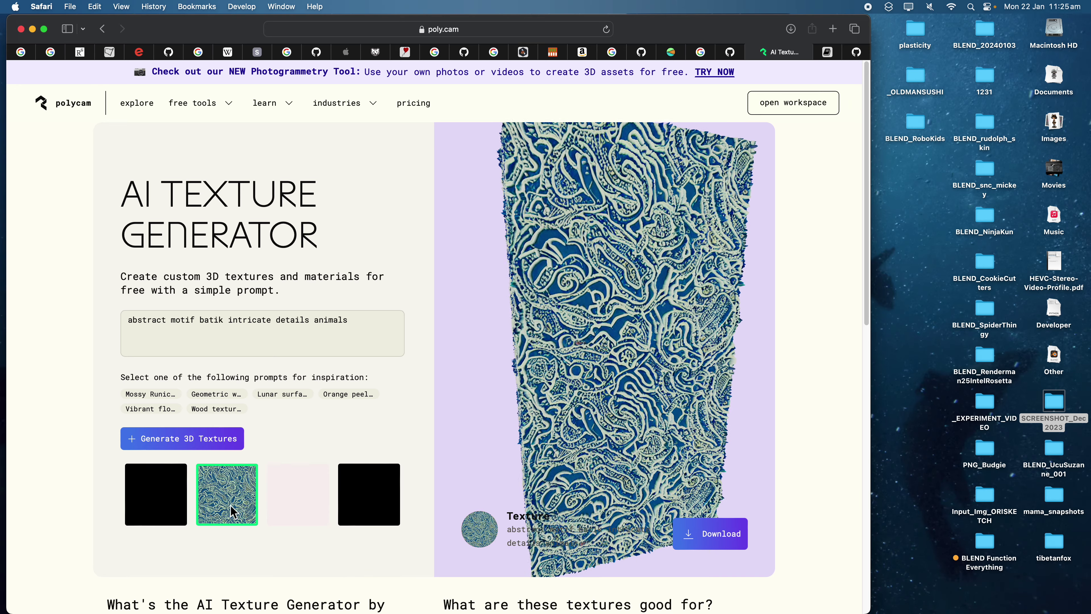
Preview the generated batik textures and download both the blue one and the dark gold-patterned one
left_click(304, 512)
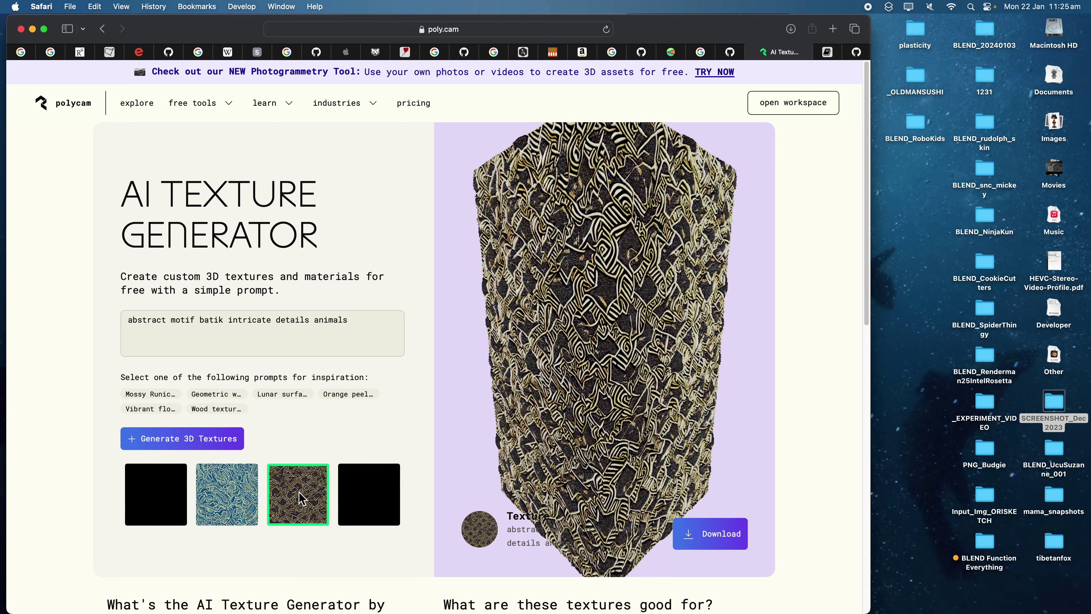
left_click(255, 501)
left_click(707, 535)
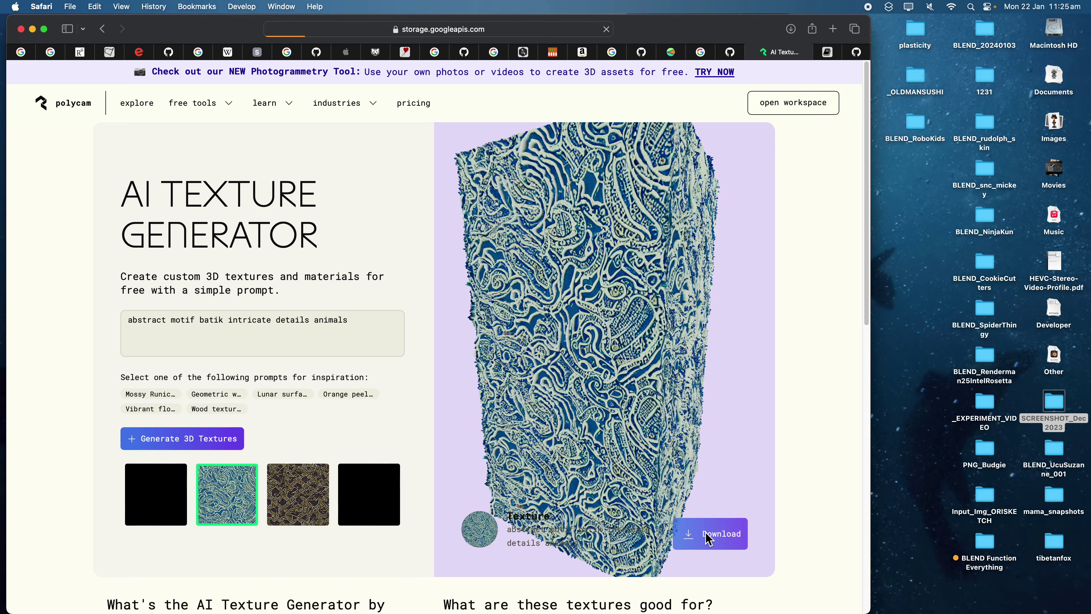
left_click(310, 497)
left_click(699, 537)
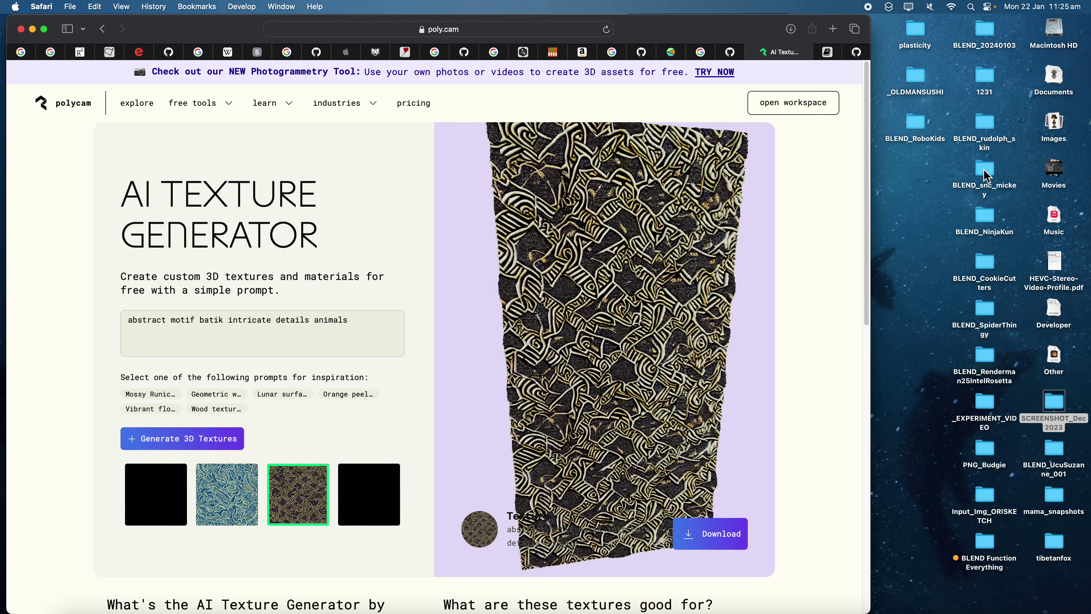
Open the Downloads folder in Finder and expand the texture-6 and texture-7 folders
left_click(984, 170)
double_click(984, 168)
scroll(381, 430, "down", 10)
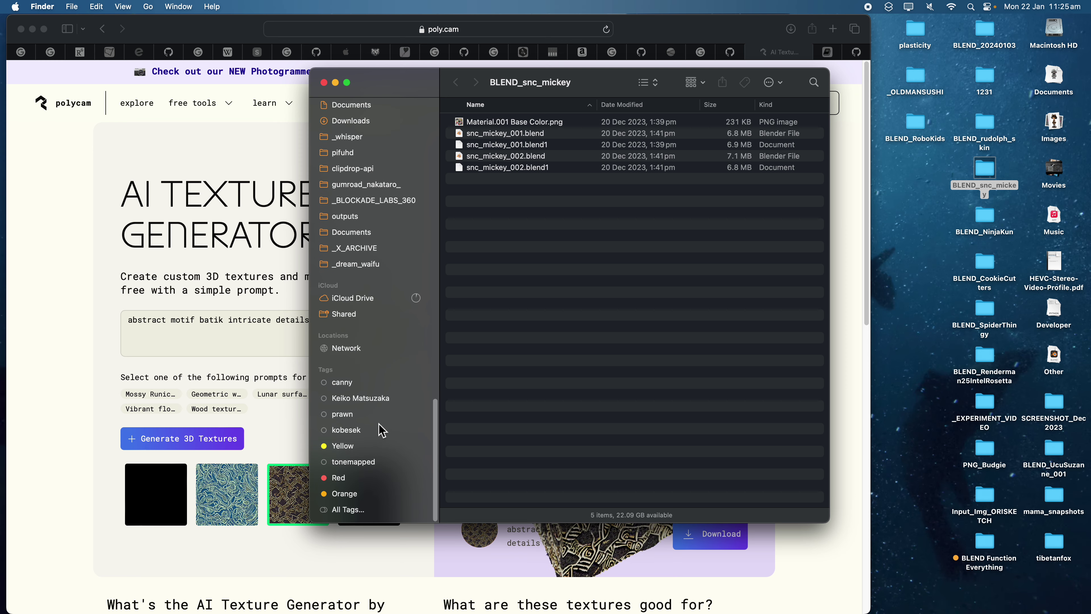
left_click(356, 121)
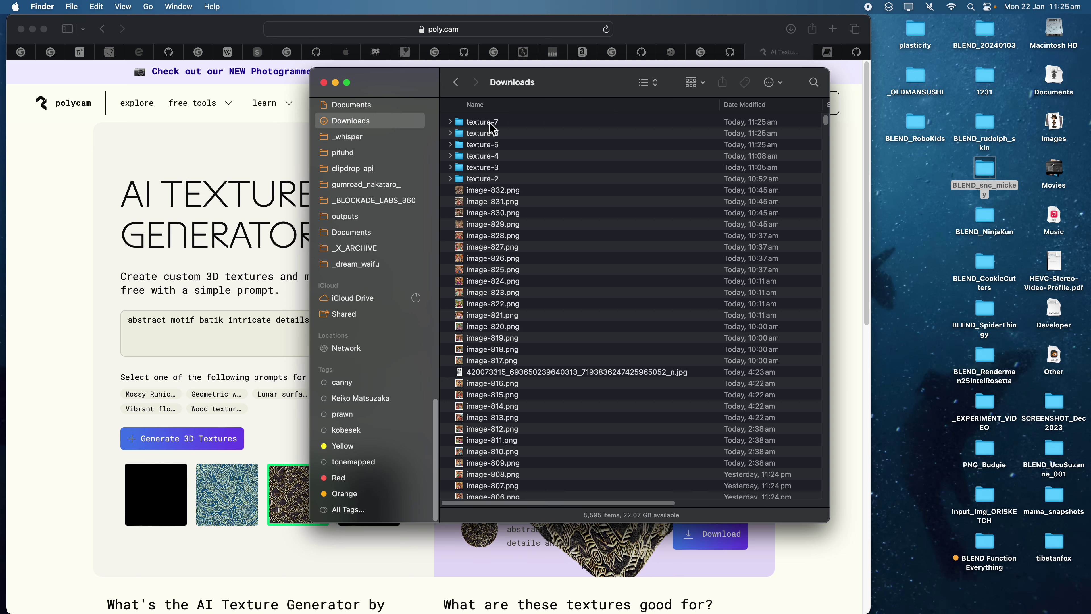
left_click(450, 133)
left_click(450, 122)
Preview the images inside the texture-7 and texture-6 folders with Quick Look
left_click(496, 133)
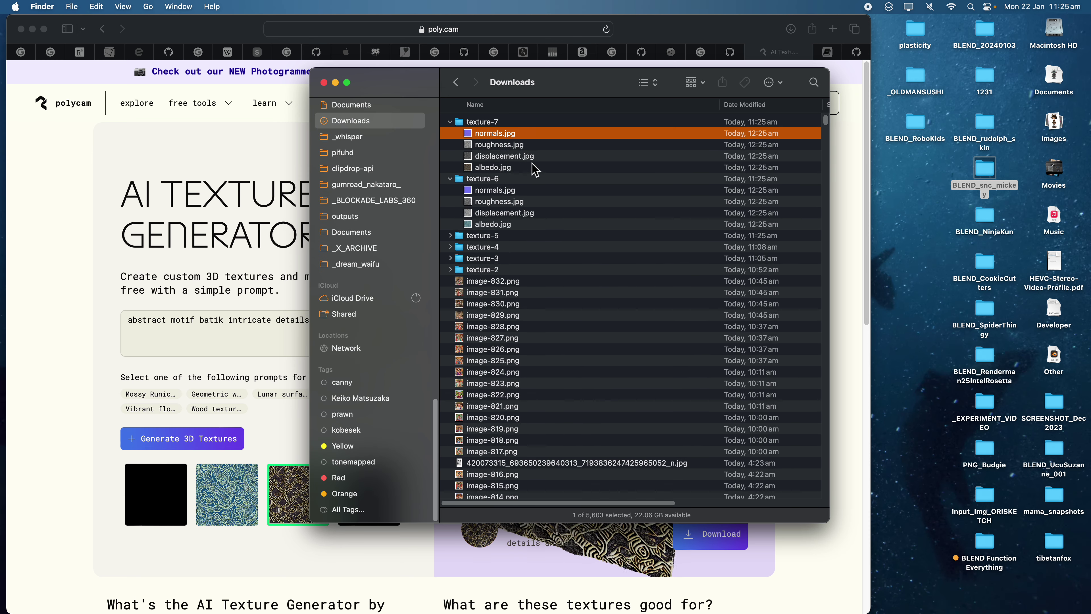
key("space")
key("Down")
key("Down")
key("Down")
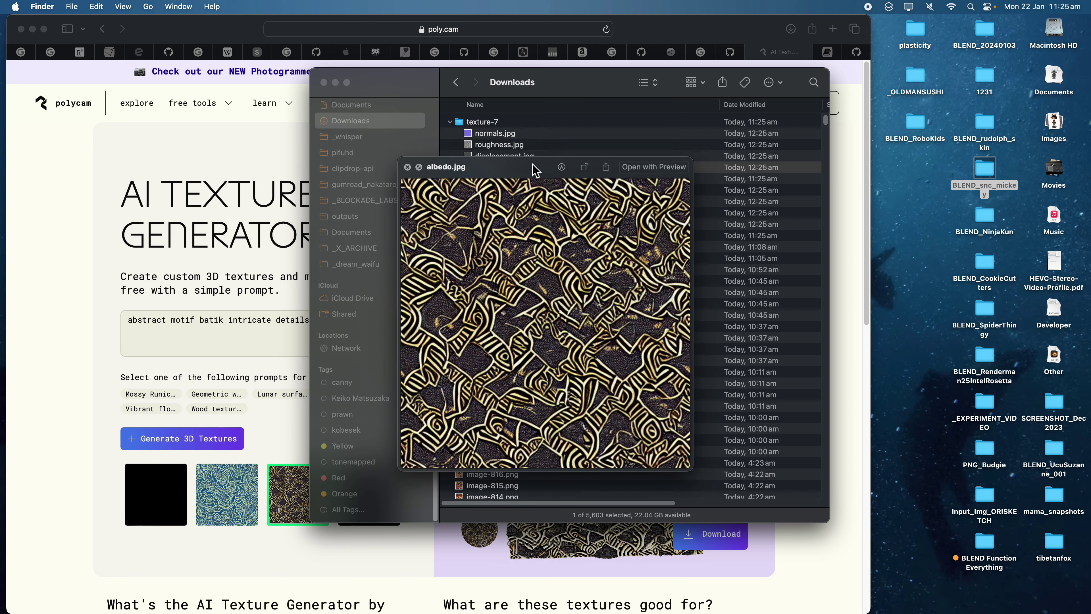
key("space")
left_click(519, 190)
key("space")
key("space")
key("Down")
key("Down")
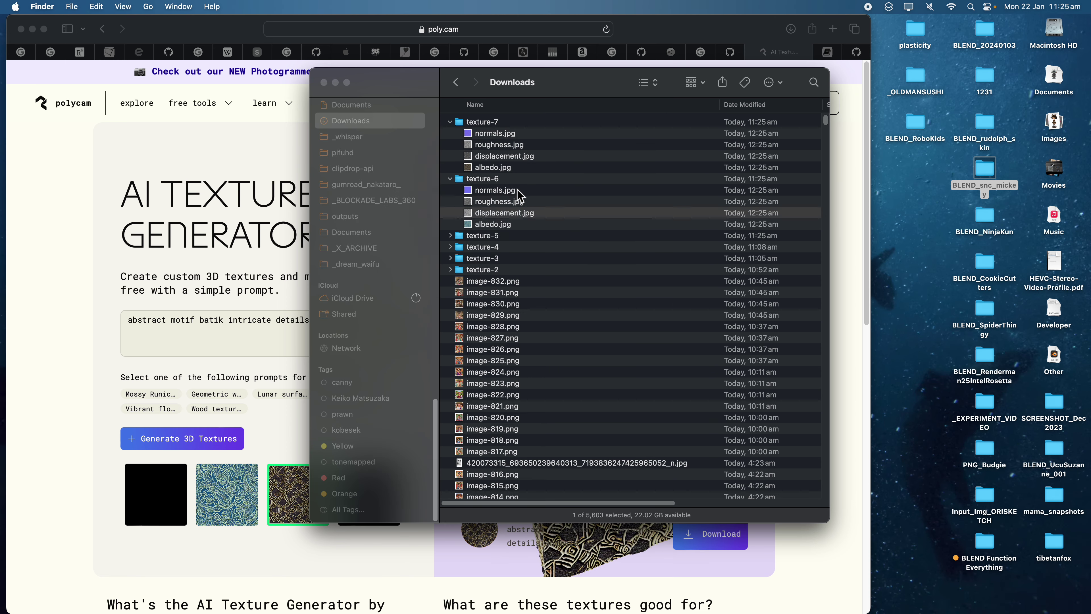
Rename the four images in the texture-6 folder by adding "batikA_" before their names
key("Down")
key("shift+Up")
key("shift+Up")
key("shift+Up")
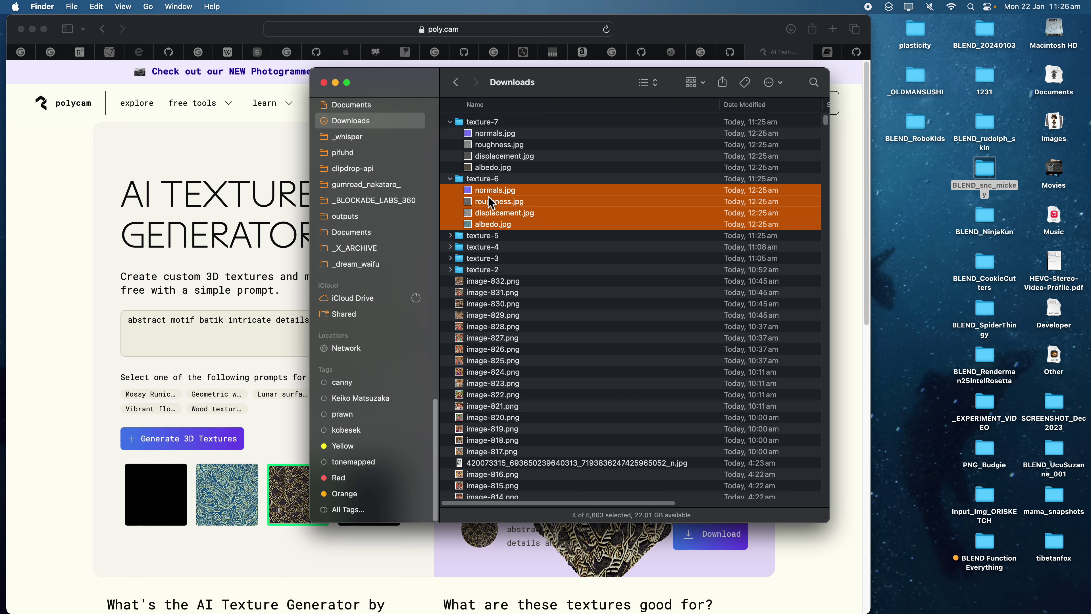
right_click(505, 212)
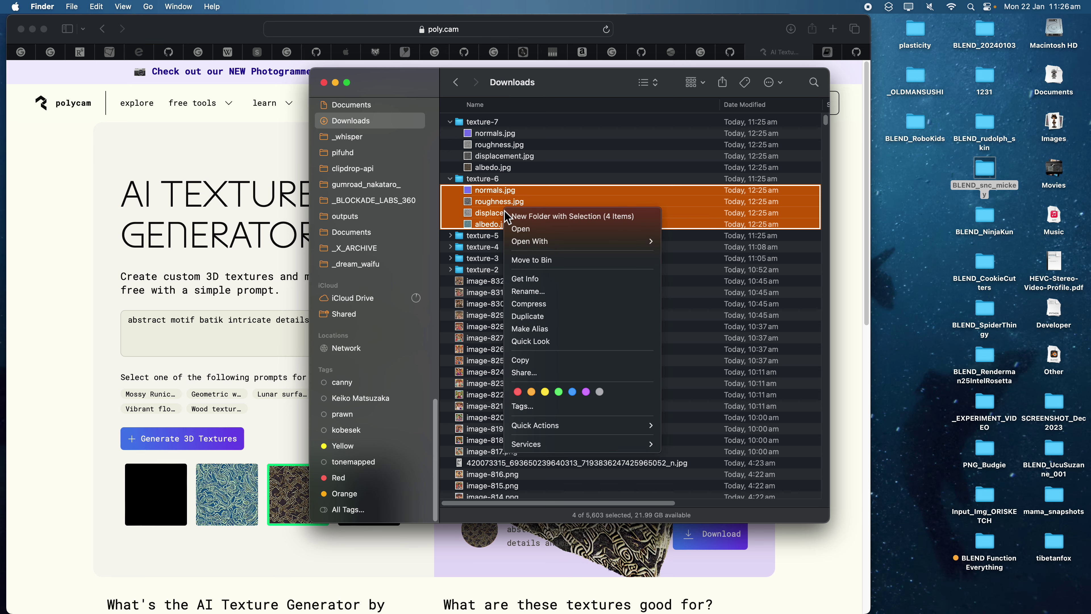
left_click(576, 292)
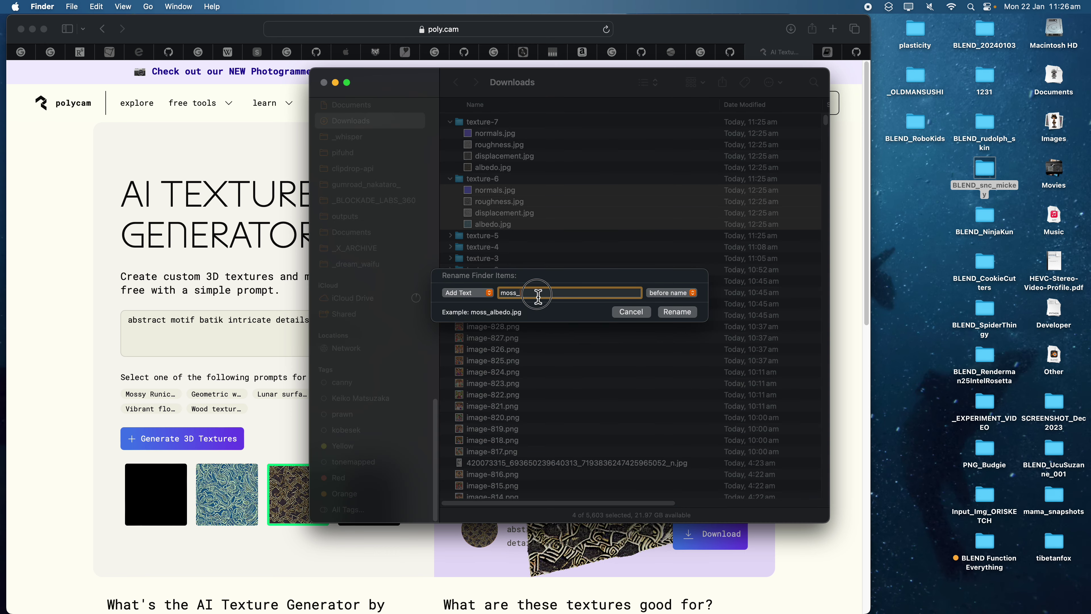
type("batikA_")
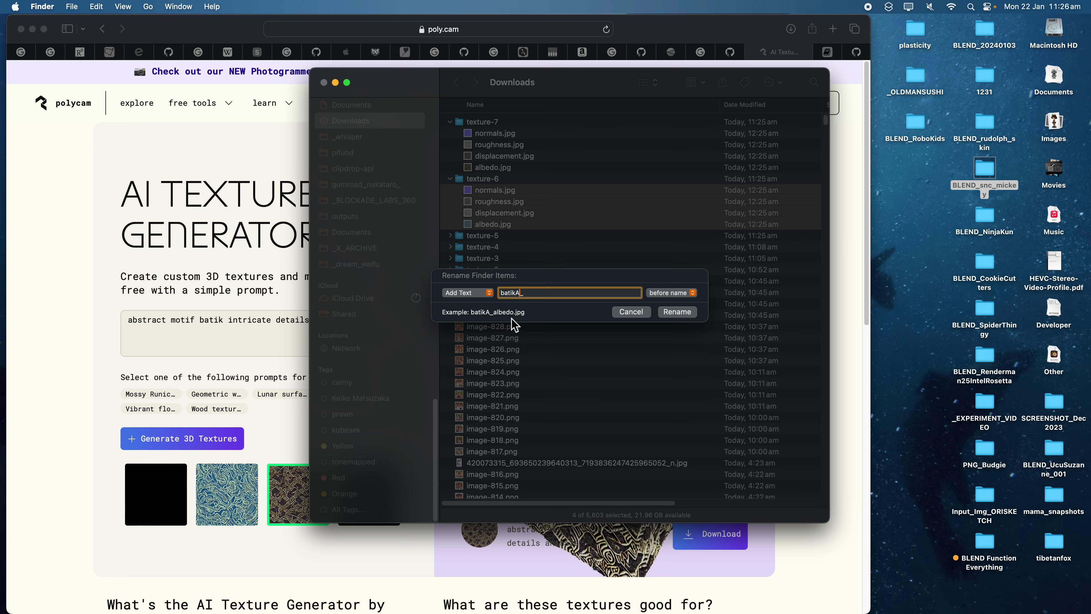
left_click(667, 319)
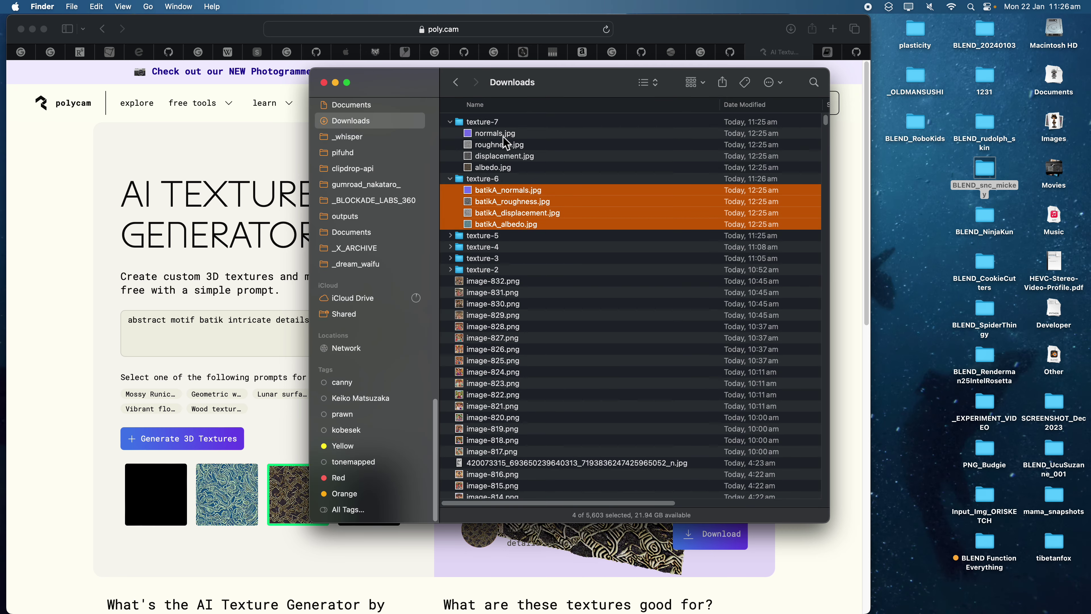
Rename the four images in the texture-7 folder by adding a batik prefix before their names
left_click(502, 135)
left_click(506, 167, "shift")
right_click(508, 168)
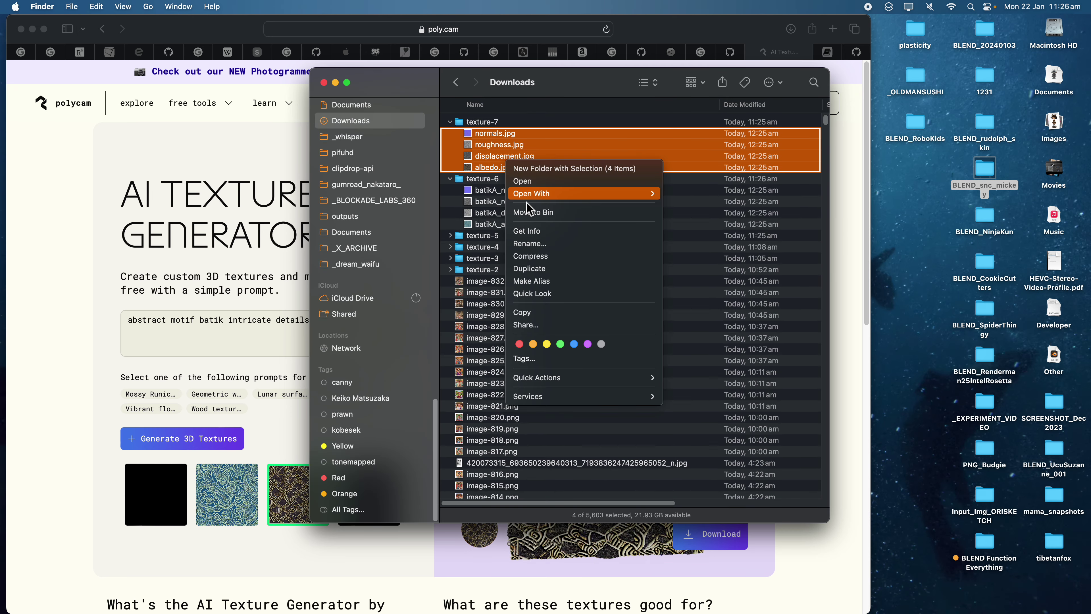
left_click(534, 246)
left_click(527, 292)
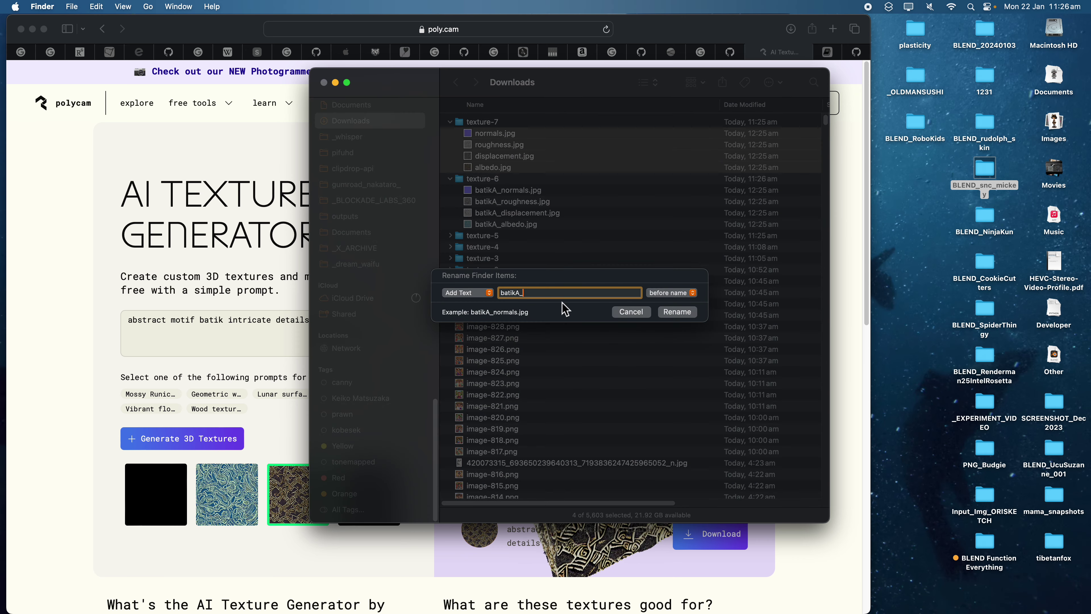
left_click(678, 312)
left_click(555, 214)
left_click(547, 198)
left_click(546, 193)
Switch to Blender and set the Texture Paint brush color to black for the moss_albedo.jpg layer's mask
key("ctrl+Right")
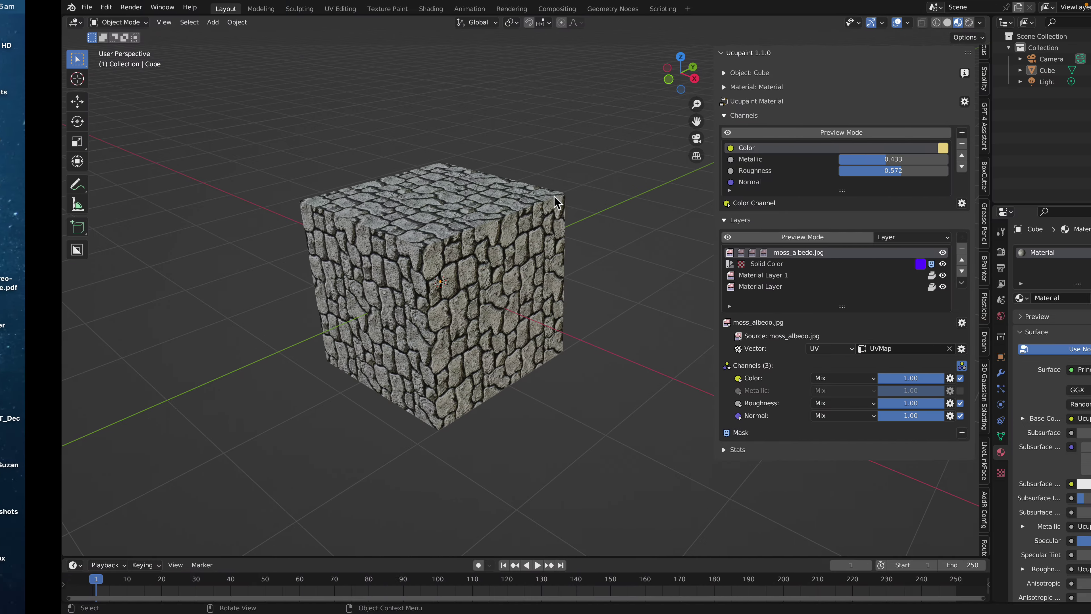
middle_click_drag(424, 331, 423, 343)
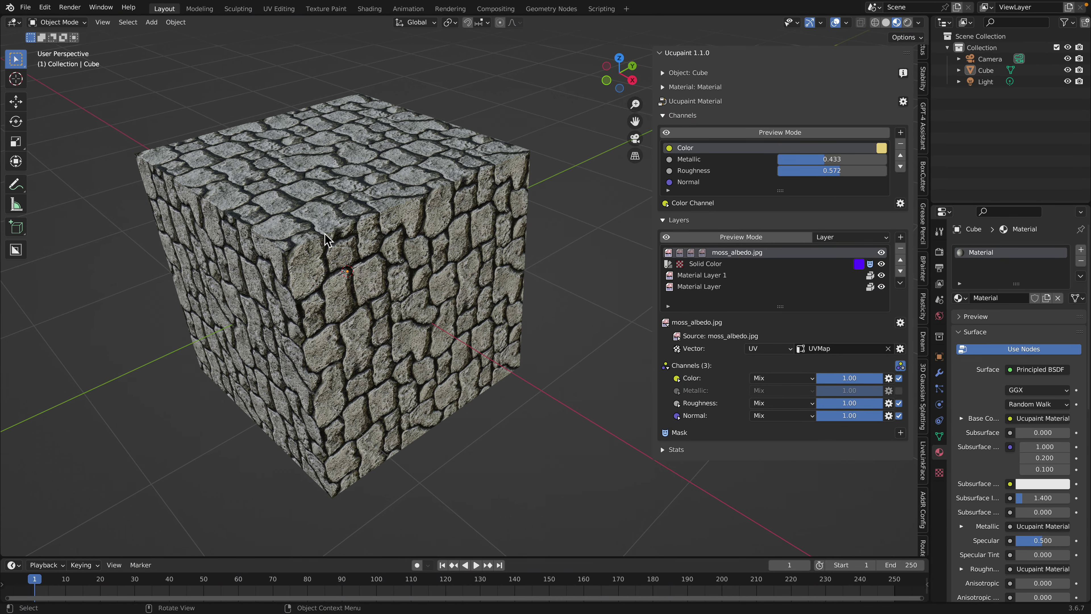
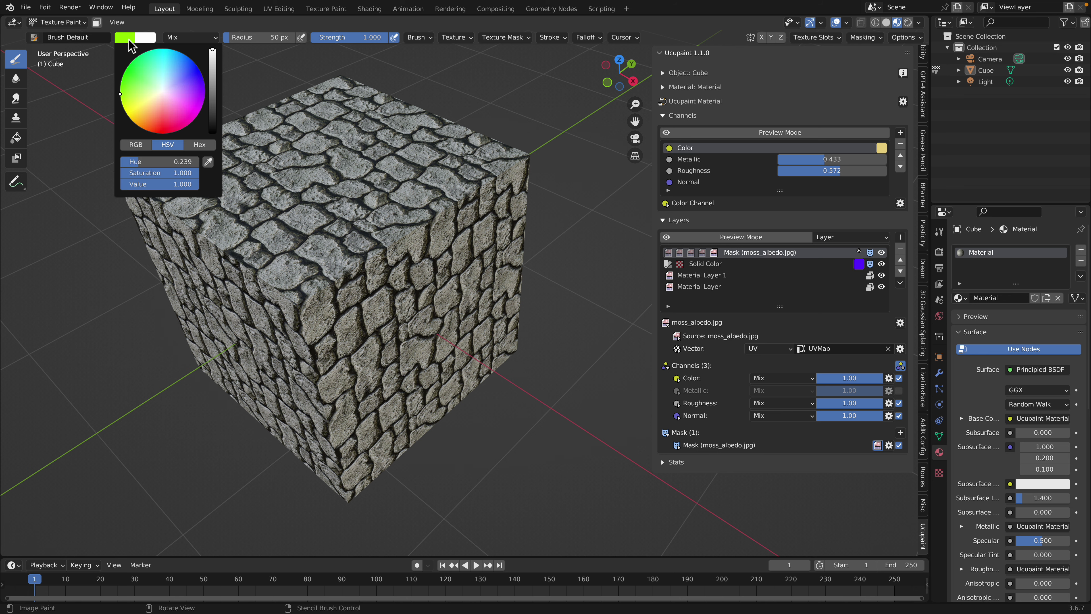
left_click_drag(212, 115, 213, 133)
middle_click_drag(350, 221, 343, 196)
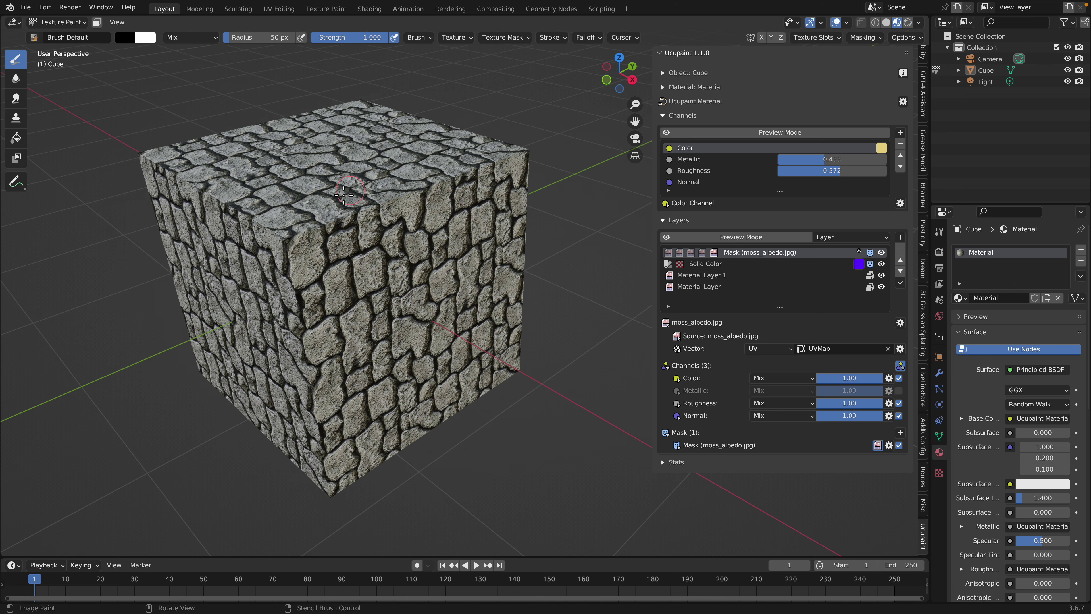
Paint black strokes on the moss_albedo.jpg mask across the cube's top and side faces to reveal the layers beneath
mouse_move(294, 214)
left_mouse_down()
mouse_move(300, 295)
mouse_move(365, 165)
mouse_move(425, 241)
mouse_move(328, 369)
left_mouse_up()
middle_click_drag(328, 368, 382, 365)
mouse_move(281, 360)
left_mouse_down()
mouse_move(251, 317)
mouse_move(254, 209)
left_mouse_up()
middle_click_drag(254, 209, 250, 257)
mouse_move(291, 163)
left_mouse_down()
mouse_move(369, 142)
mouse_move(451, 219)
left_mouse_up()
middle_click_drag(450, 219, 491, 287)
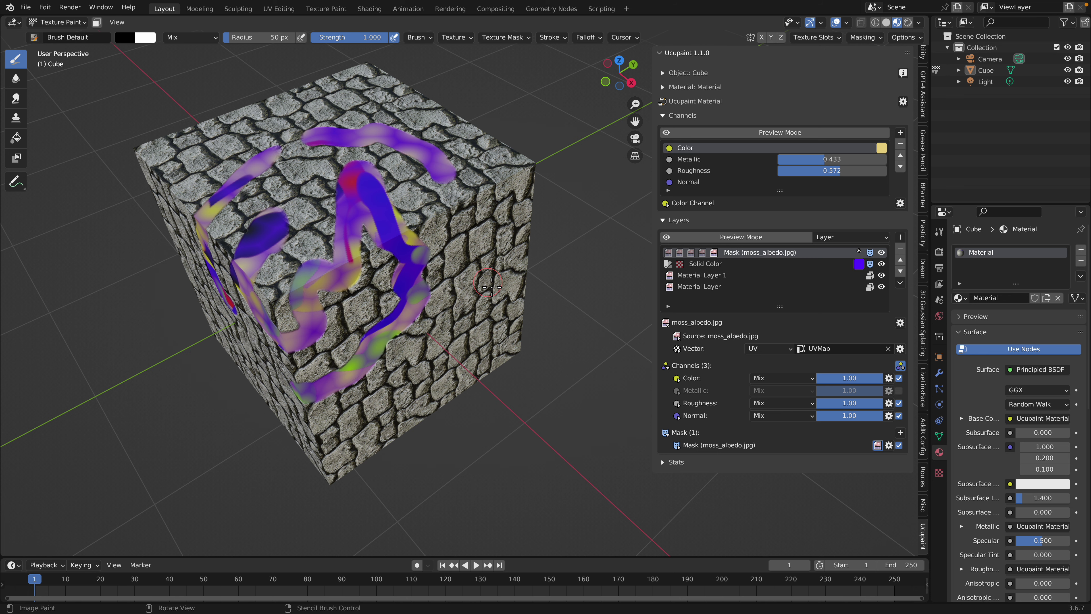
mouse_move(445, 263)
left_mouse_down()
mouse_move(382, 399)
mouse_move(374, 393)
left_mouse_up()
middle_click_drag(374, 394, 423, 365)
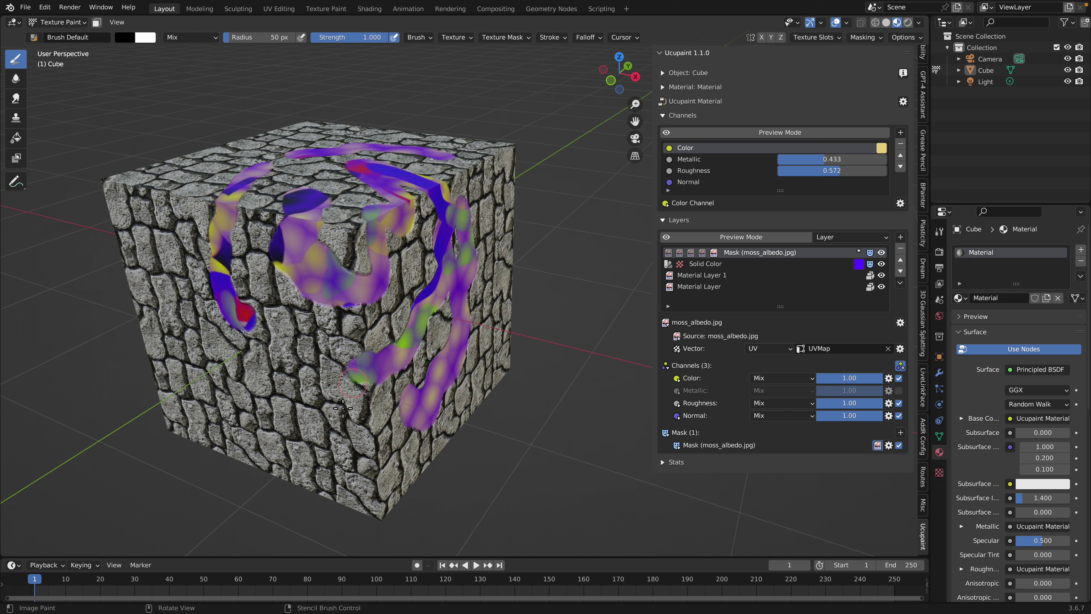
left_click_drag(346, 431, 188, 364)
middle_click_drag(187, 365, 230, 353)
left_click_drag(172, 299, 160, 202)
middle_click_drag(161, 189, 207, 223)
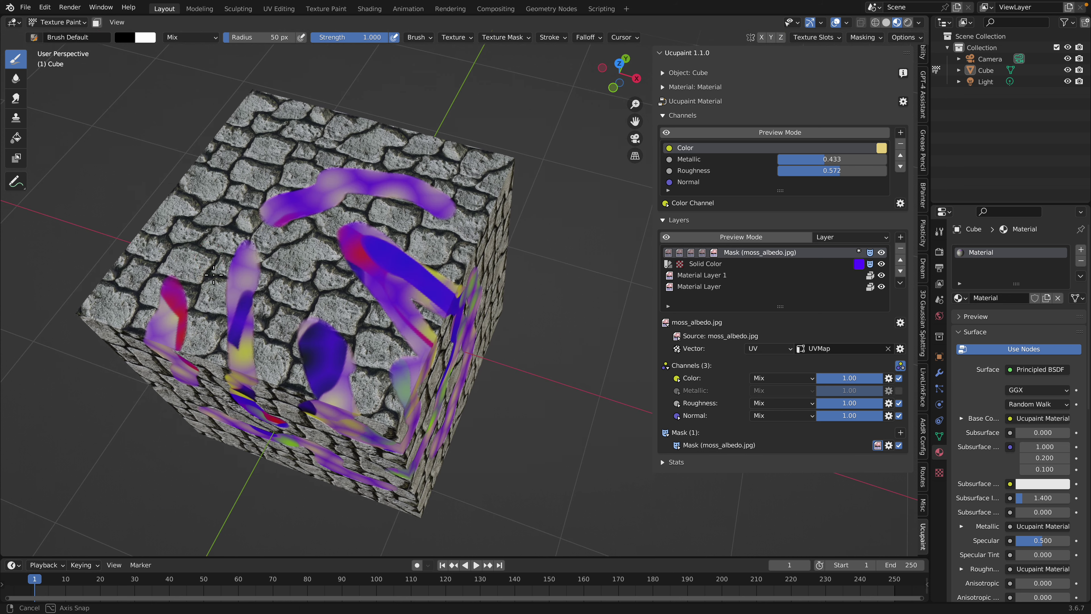
mouse_move(207, 223)
left_mouse_down()
mouse_move(244, 182)
mouse_move(349, 164)
mouse_move(428, 170)
left_mouse_up()
middle_click_drag(427, 170, 475, 241)
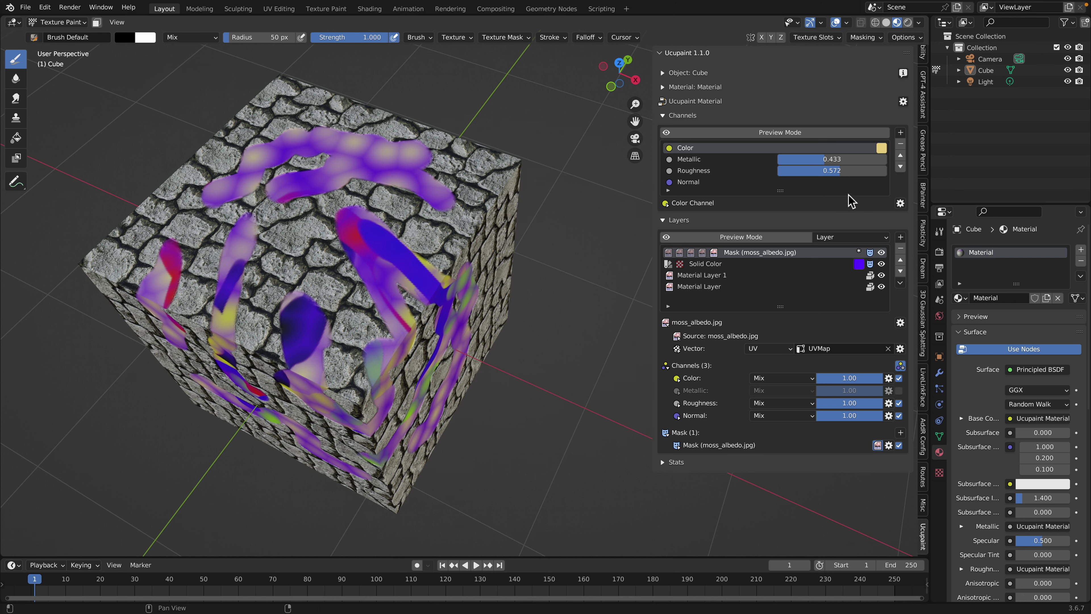
Try to invert the mask image, and split off a narrow Image Editor area above the 3D viewport
left_click(890, 445)
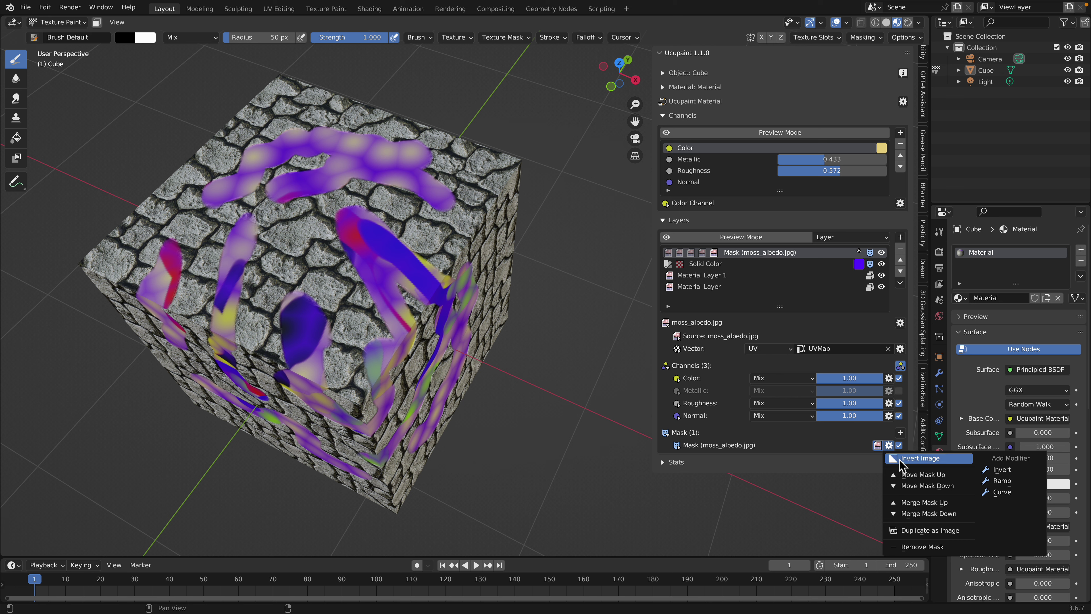
left_click(918, 458)
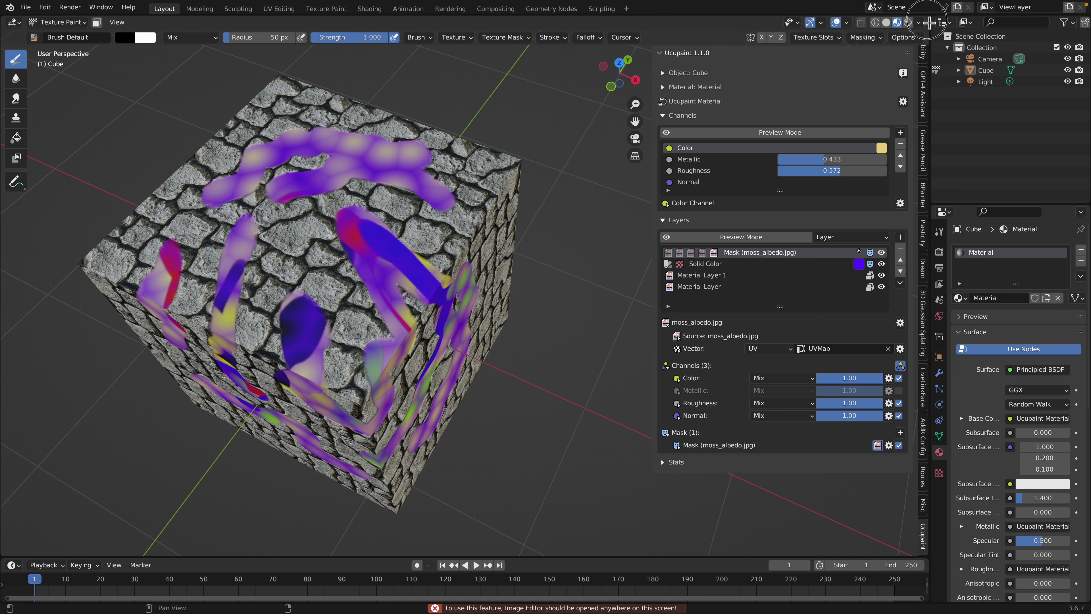
left_click_drag(929, 22, 919, 183)
left_click(14, 22)
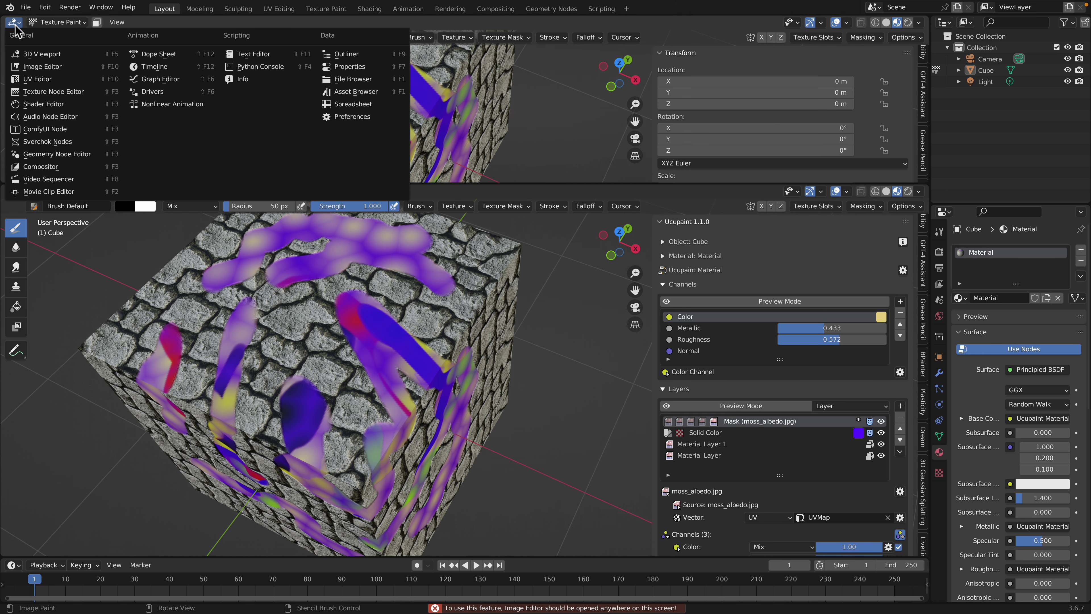
left_click(34, 67)
left_click_drag(412, 187, 412, 119)
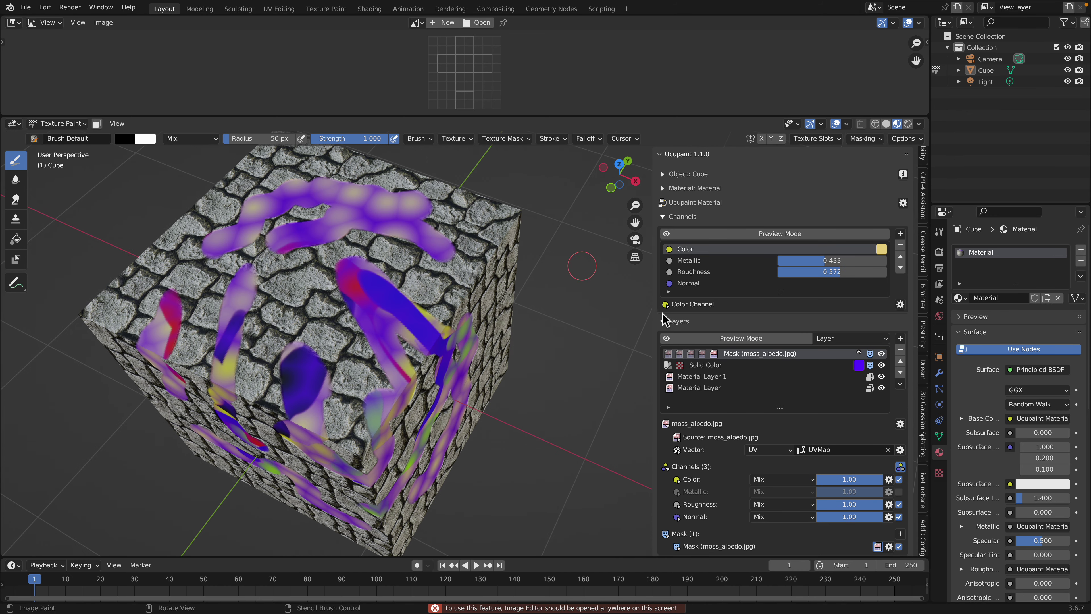
Invert the mask image twice, displaying Mask (moss_albedo.jpg) in the Image Editor between the two inversions
scroll(885, 516, "down", 1)
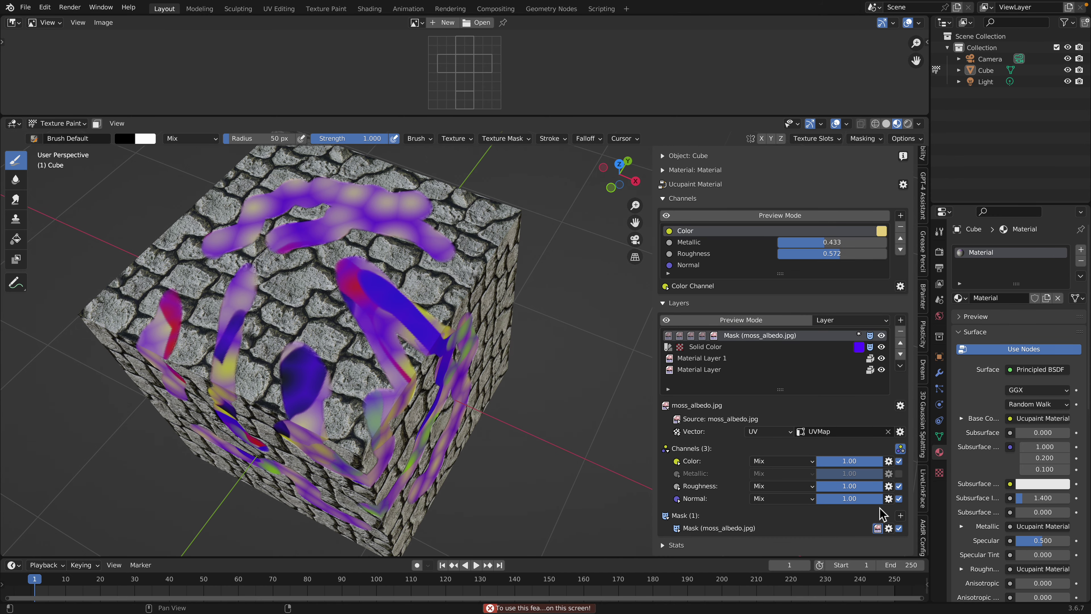
left_click(888, 528)
left_click(927, 430)
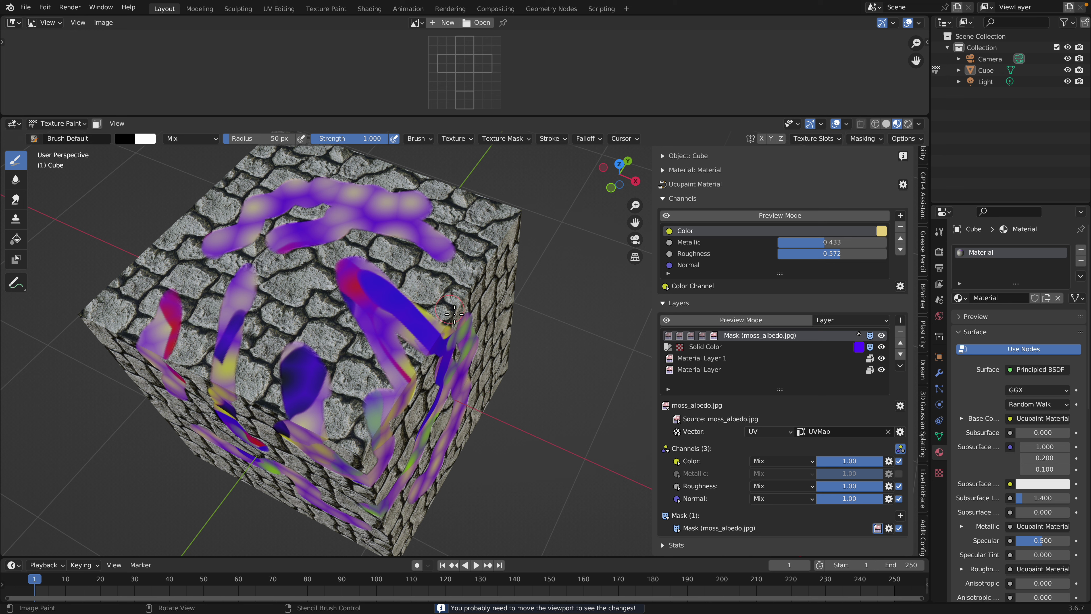
left_click(414, 24)
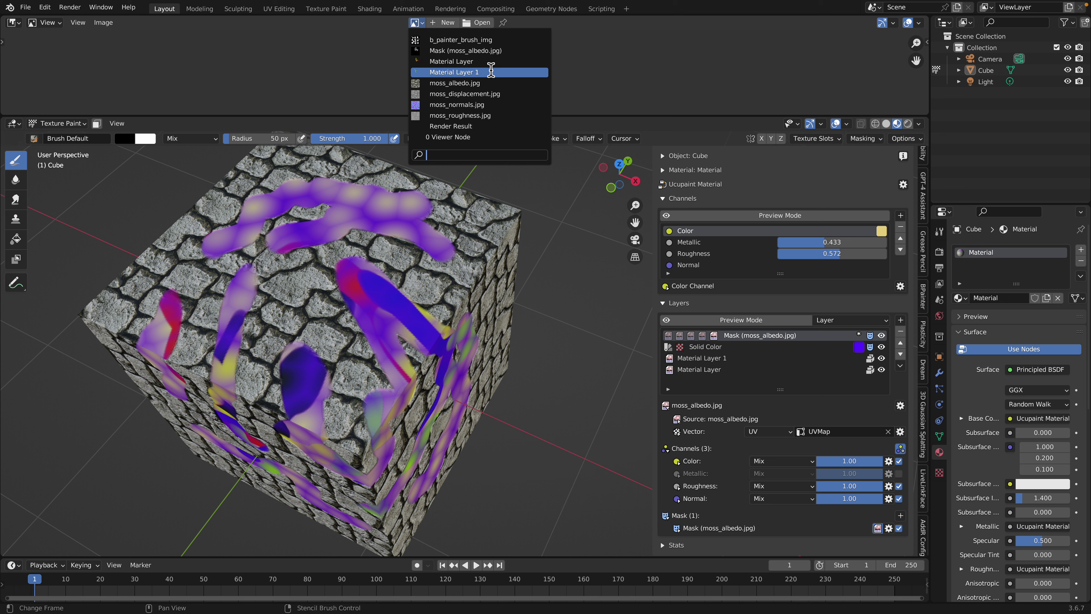
left_click(486, 52)
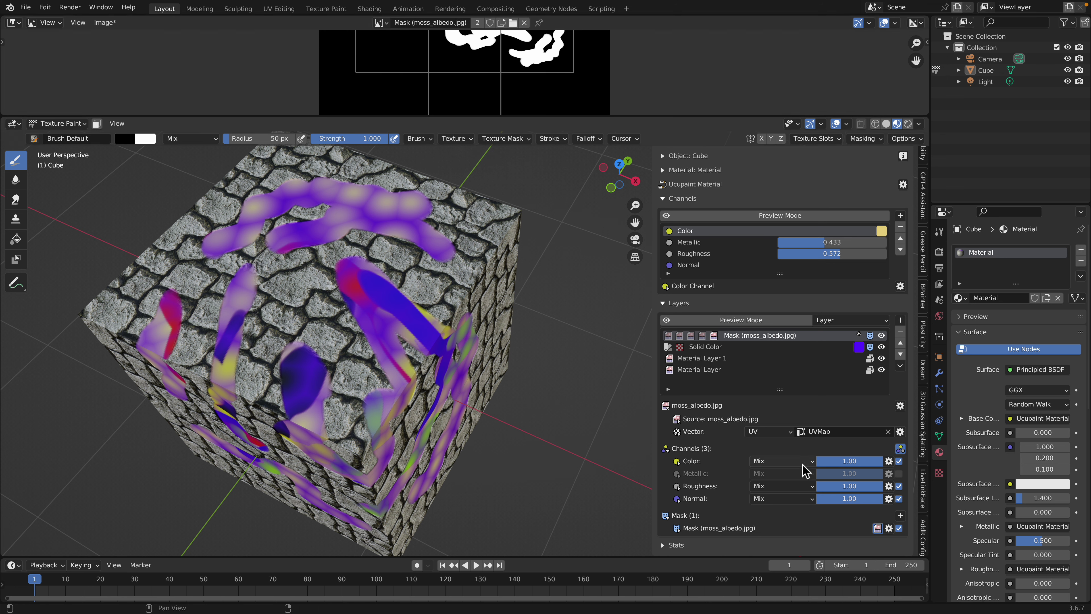
left_click(889, 528)
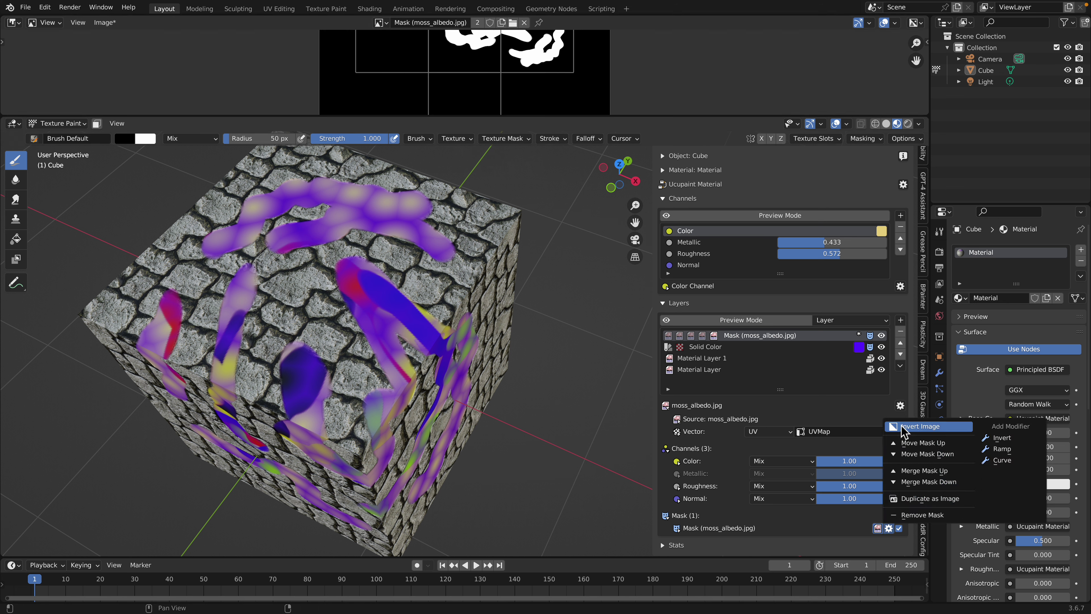
left_click(896, 424)
Paint more black strokes on the mask over the cube's side faces and around its upper edges
scroll(419, 332, "down", 2)
mouse_move(419, 332)
middle_mouse_down()
mouse_move(342, 329)
mouse_move(373, 327)
middle_mouse_up()
mouse_move(344, 344)
left_mouse_down()
mouse_move(320, 361)
mouse_move(334, 349)
left_mouse_up()
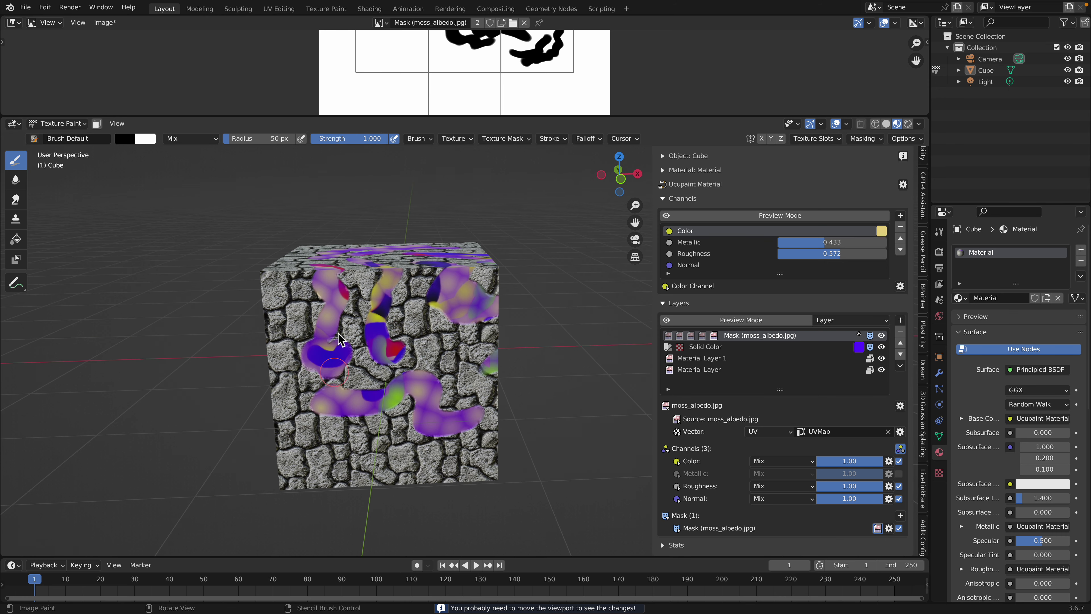
middle_click_drag(336, 333, 350, 333)
left_click_drag(322, 344, 326, 377)
middle_click_drag(325, 353, 365, 374)
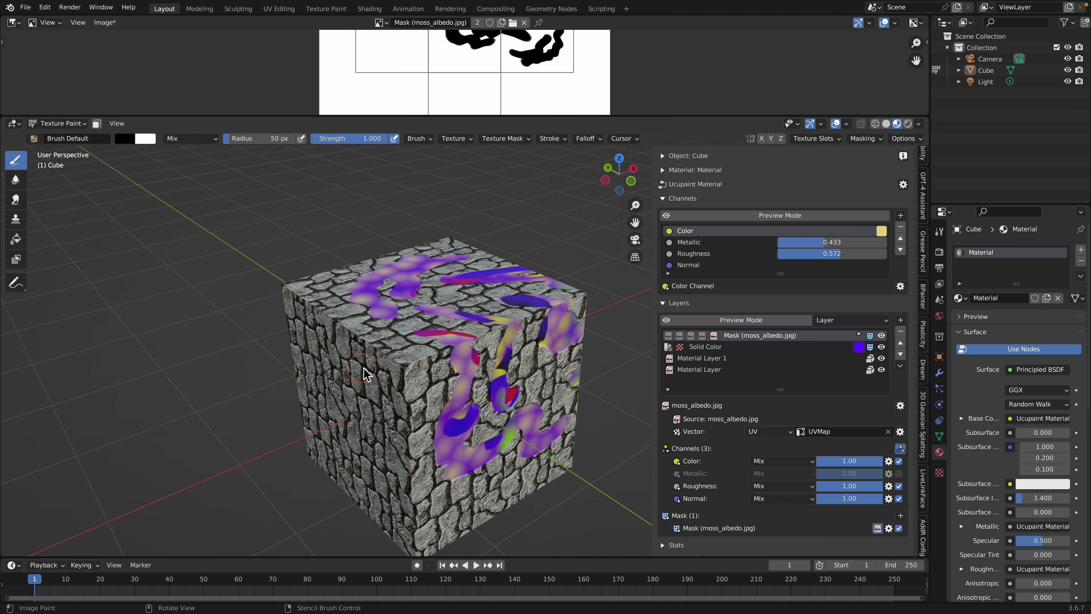
left_click_drag(363, 373, 375, 381)
middle_click_drag(375, 380, 391, 389)
mouse_move(386, 373)
left_mouse_down()
mouse_move(377, 429)
mouse_move(419, 390)
mouse_move(395, 460)
left_mouse_up()
key("x")
key("x")
middle_click_drag(395, 461, 375, 422)
left_click_drag(375, 423, 432, 394)
middle_click_drag(433, 395, 387, 393)
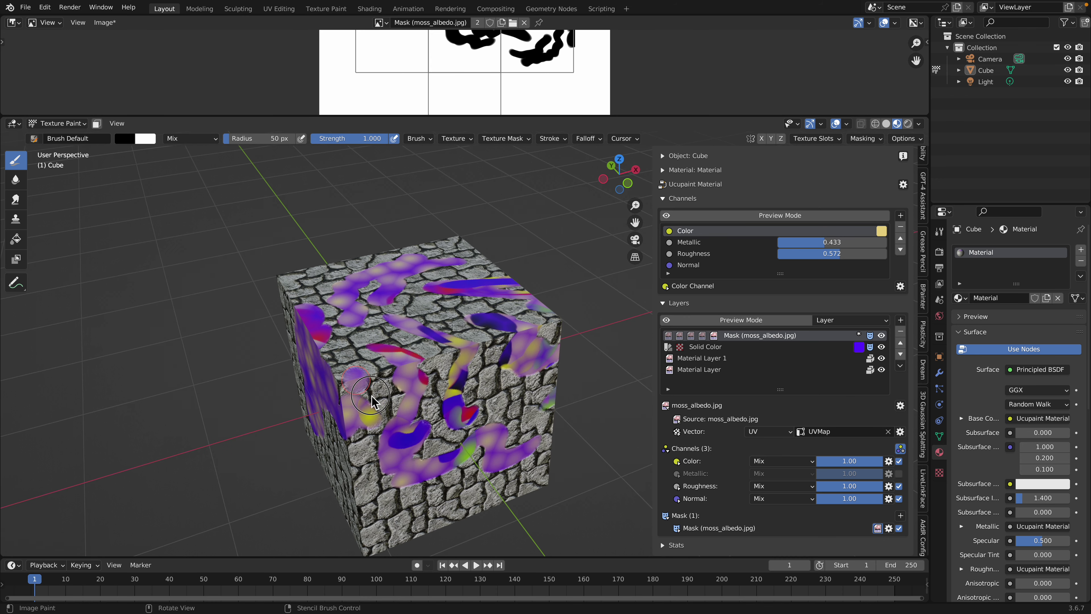
mouse_move(387, 393)
left_mouse_down()
mouse_move(353, 398)
mouse_move(335, 359)
left_mouse_up()
middle_click_drag(387, 357, 355, 343)
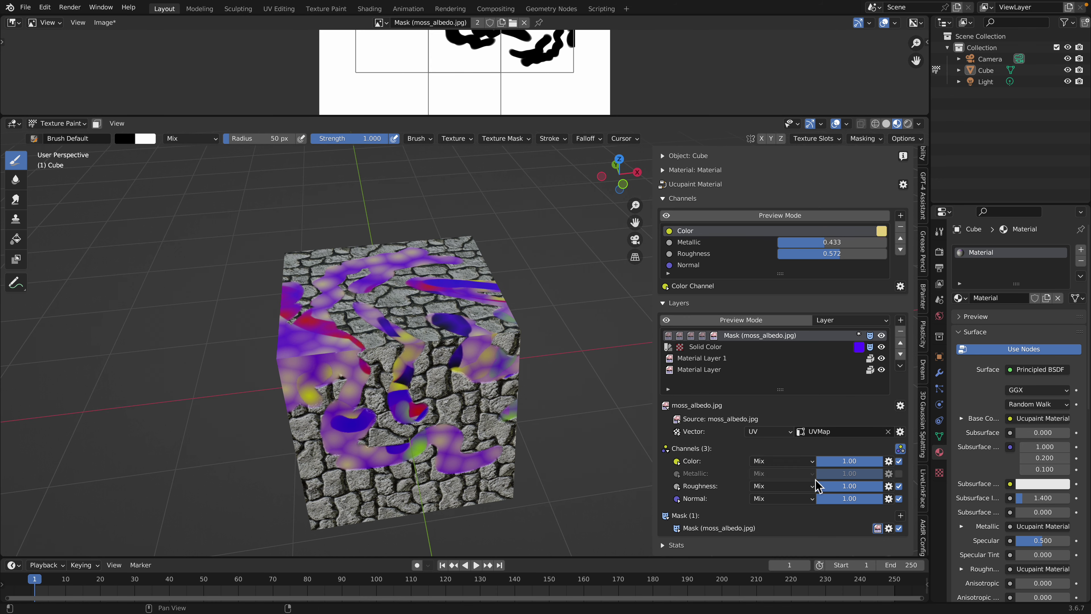
Invert the moss_albedo.jpg mask image to swap its hidden and revealed areas
left_click(888, 528)
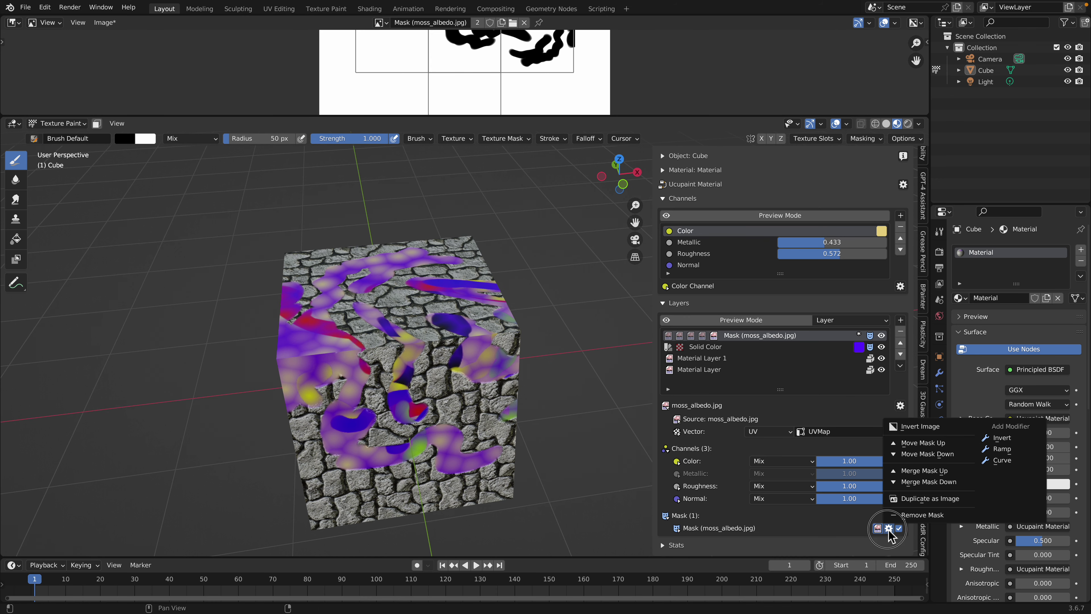
left_click(920, 426)
middle_click_drag(387, 426, 496, 381)
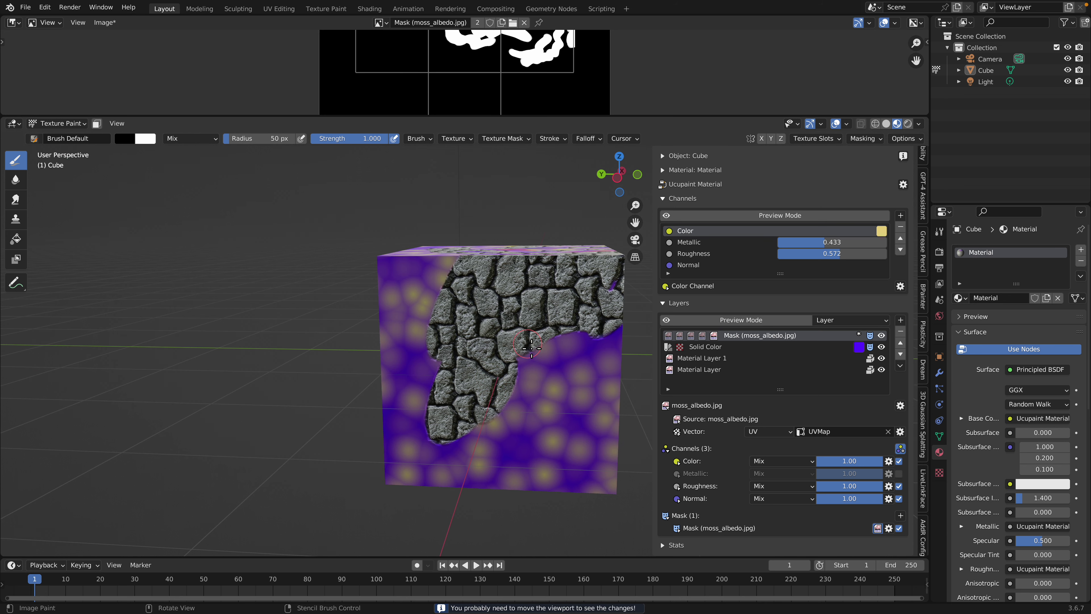
Swap the brush color to white and paint the stone texture back over the cube's side faces and upper edges
mouse_move(531, 348)
left_mouse_down()
mouse_move(520, 376)
mouse_move(529, 404)
mouse_move(542, 321)
mouse_move(556, 366)
mouse_move(544, 357)
mouse_move(555, 349)
mouse_move(498, 462)
left_mouse_up()
key("x")
middle_click_drag(451, 361, 518, 382)
left_click_drag(507, 333, 434, 365)
mouse_move(480, 370)
middle_mouse_down()
mouse_move(580, 403)
mouse_move(502, 393)
middle_mouse_up()
mouse_move(393, 327)
left_mouse_down()
mouse_move(383, 337)
mouse_move(434, 327)
left_mouse_up()
middle_click_drag(434, 323, 403, 269)
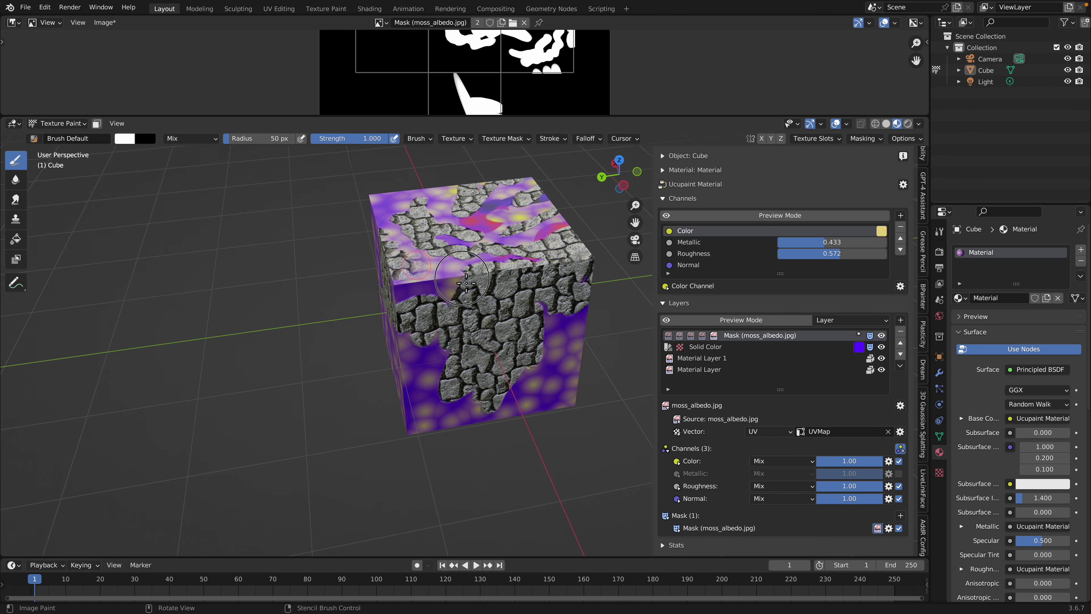
left_click_drag(466, 283, 446, 296)
middle_click_drag(446, 297, 362, 327)
middle_click_drag(405, 294, 464, 251)
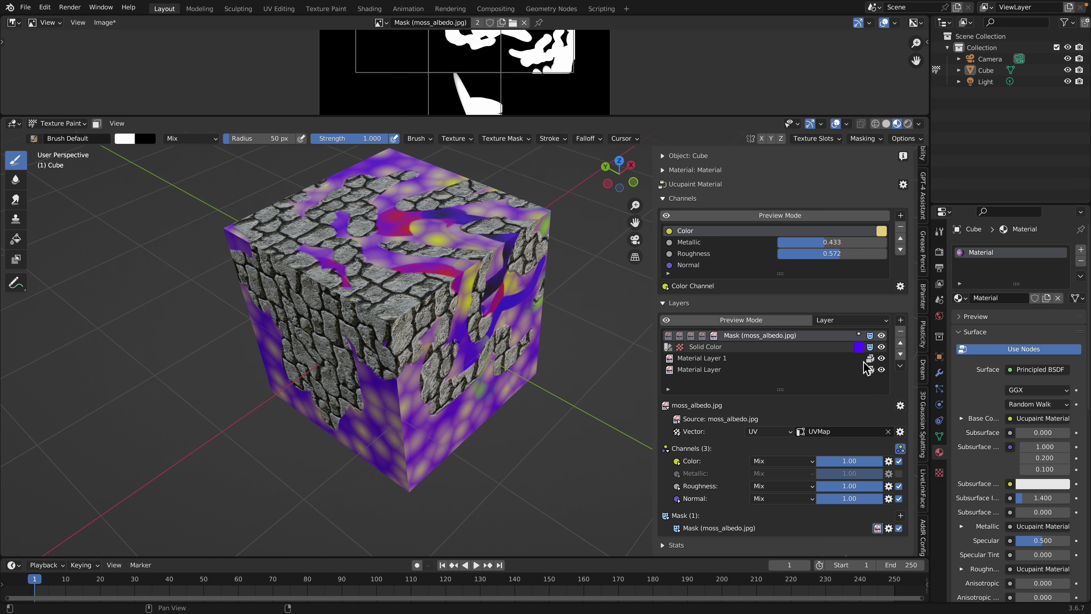
Toggle the visibility of the masked moss, Solid Color and Material Layer 1 layers to compare their effect on the cube
left_click(881, 336)
left_click(881, 335)
left_click(881, 346)
left_click(882, 347)
left_click(882, 358)
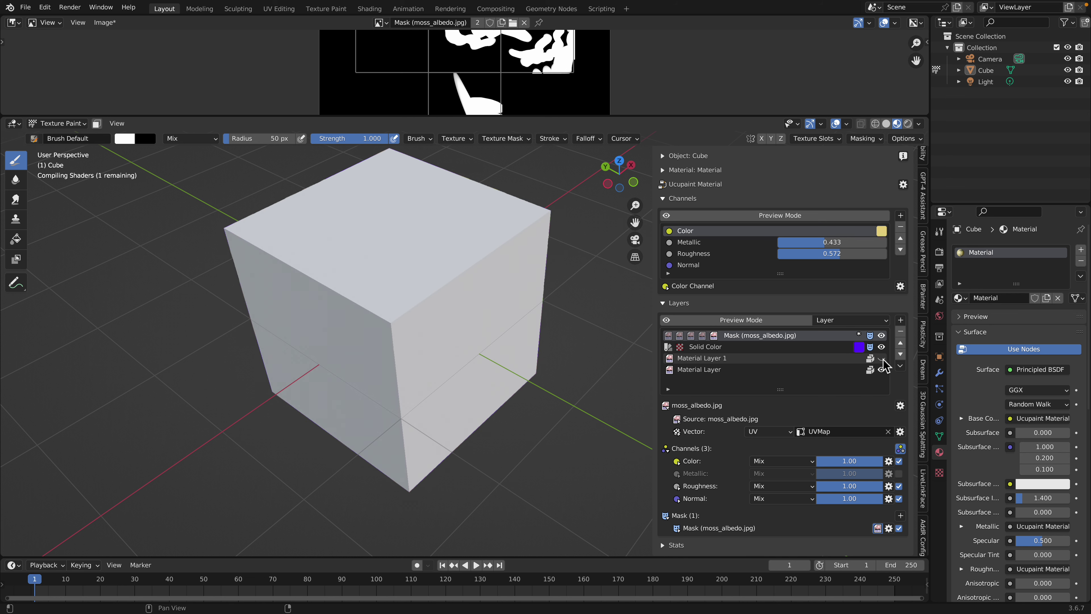
left_click(881, 347)
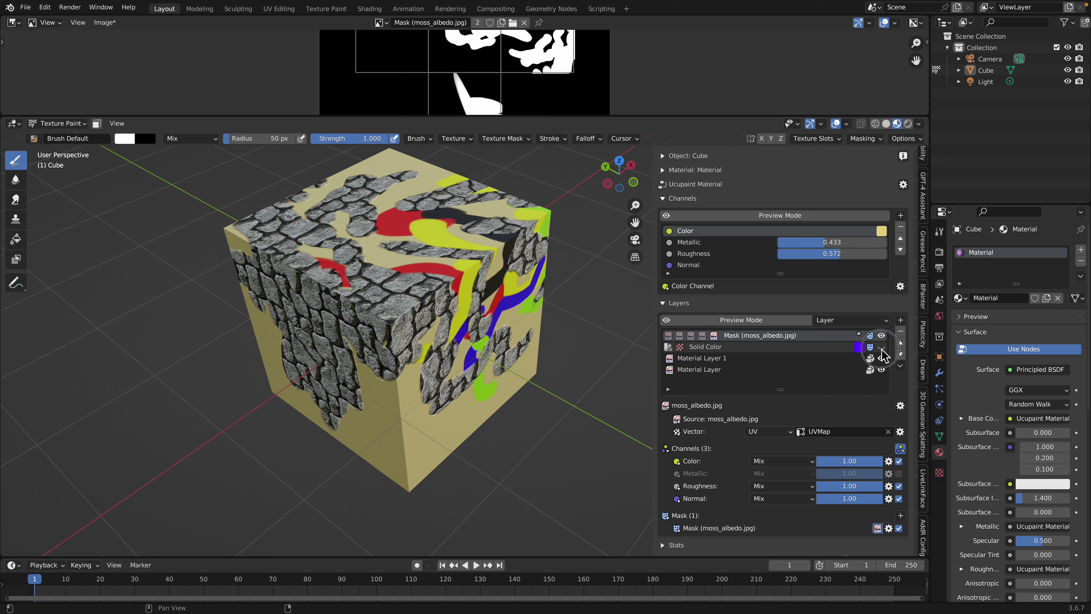
left_click(880, 347)
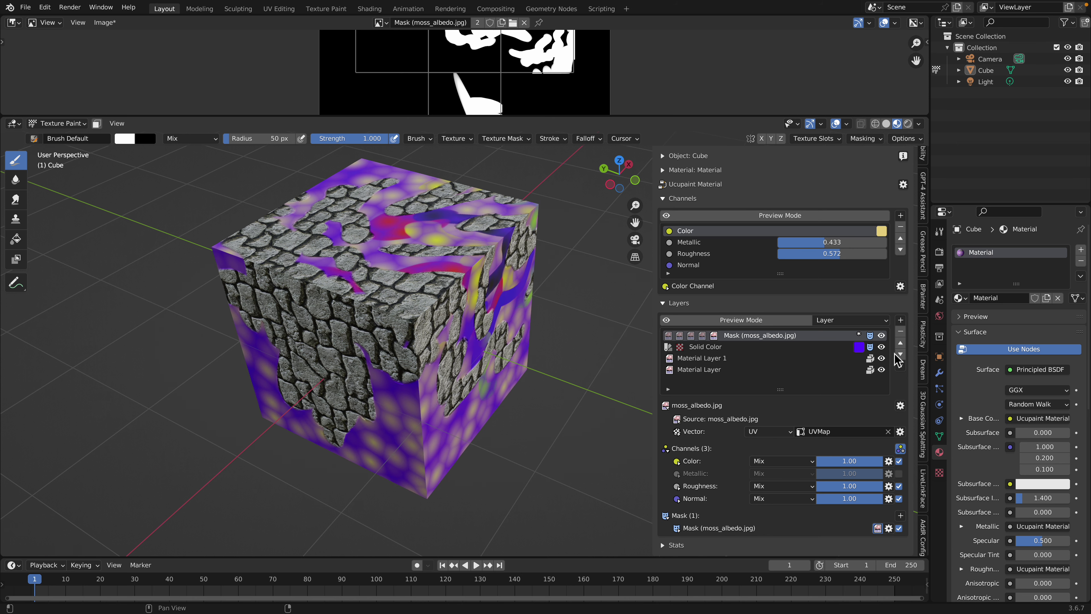
Save the file, then recolor the Solid Color layer, trying yellow before choosing red with hue 0.998
key("ctrl+s")
left_click(859, 347)
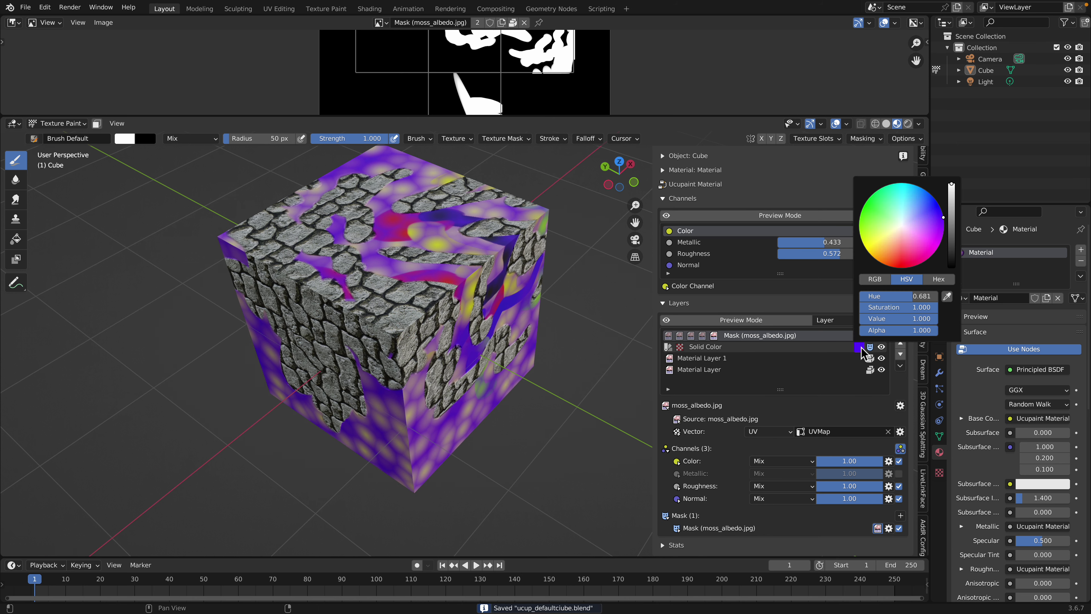
left_click_drag(894, 243, 869, 254)
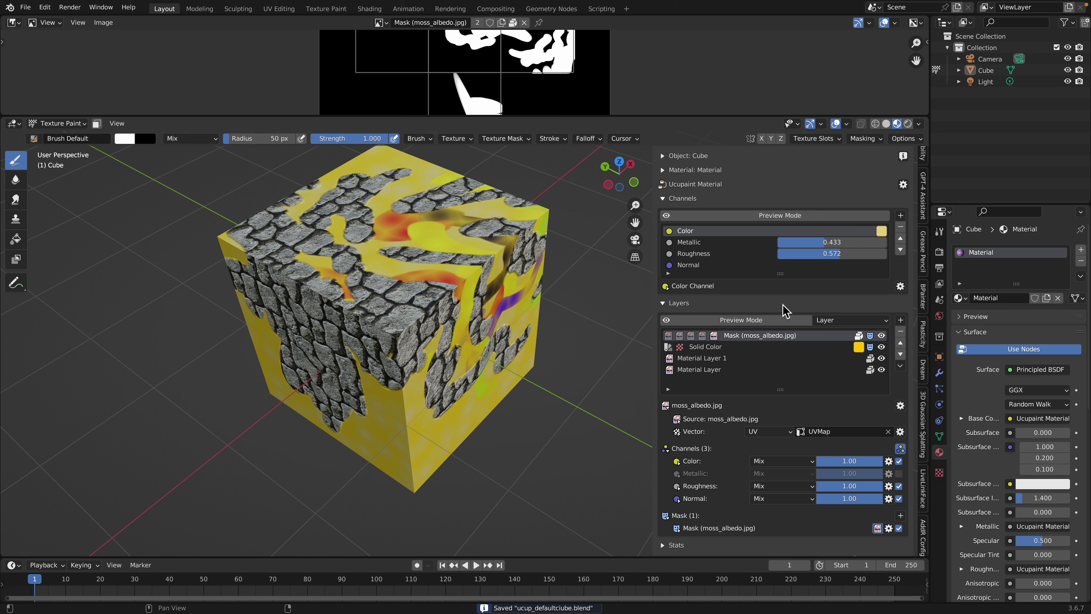
middle_click_drag(408, 423, 461, 338)
left_click(860, 347)
left_click_drag(872, 253, 904, 270)
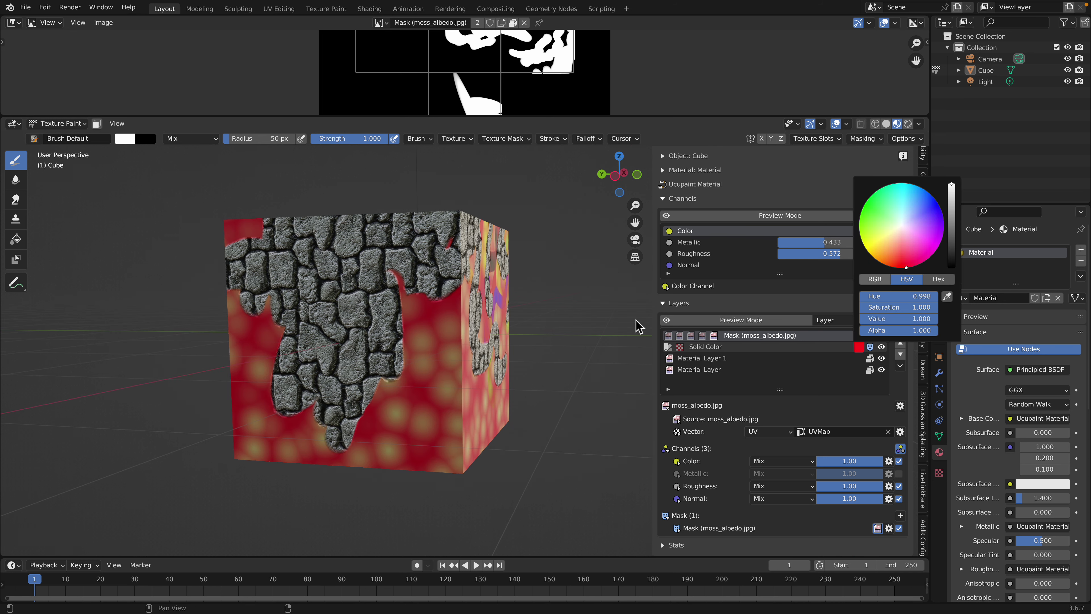
middle_click_drag(539, 322, 506, 353)
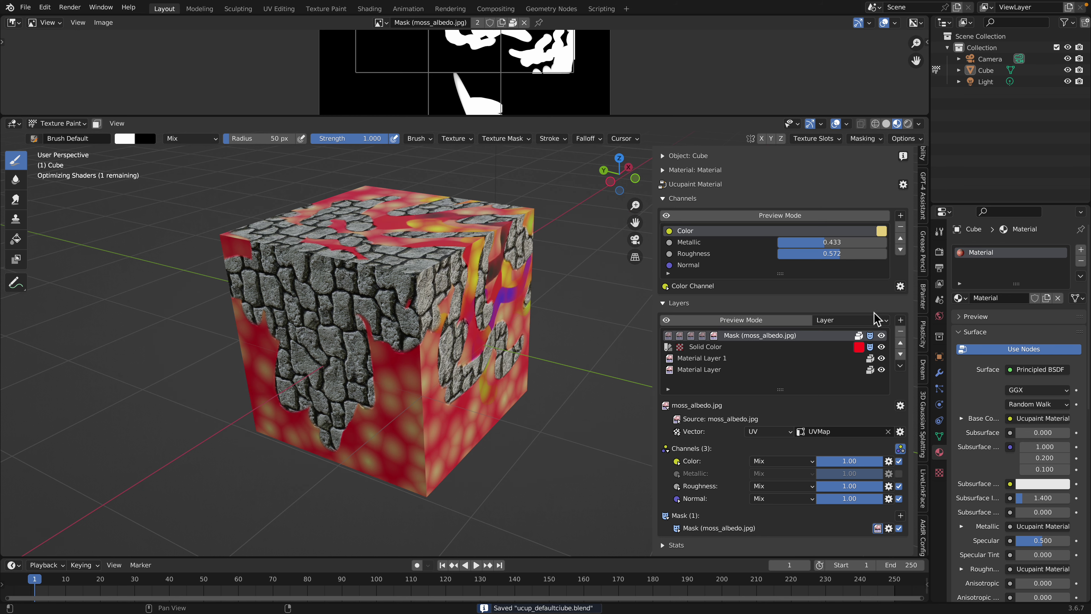
Add the four batikA images from the texture-6 folder in Downloads as a single new layer with UV mapping
left_click_drag(796, 116, 797, 63)
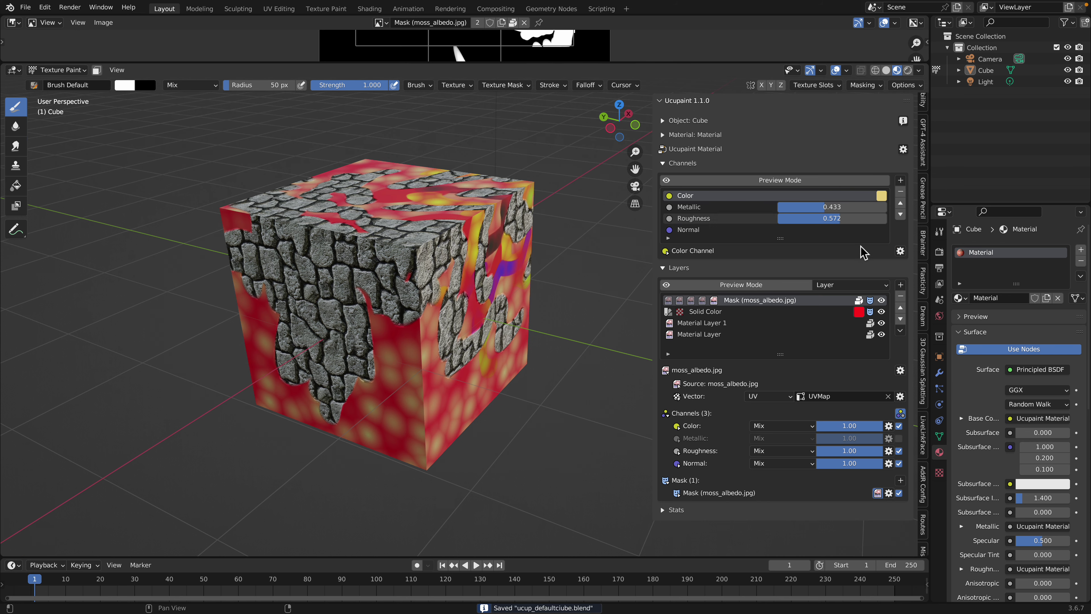
left_click(901, 286)
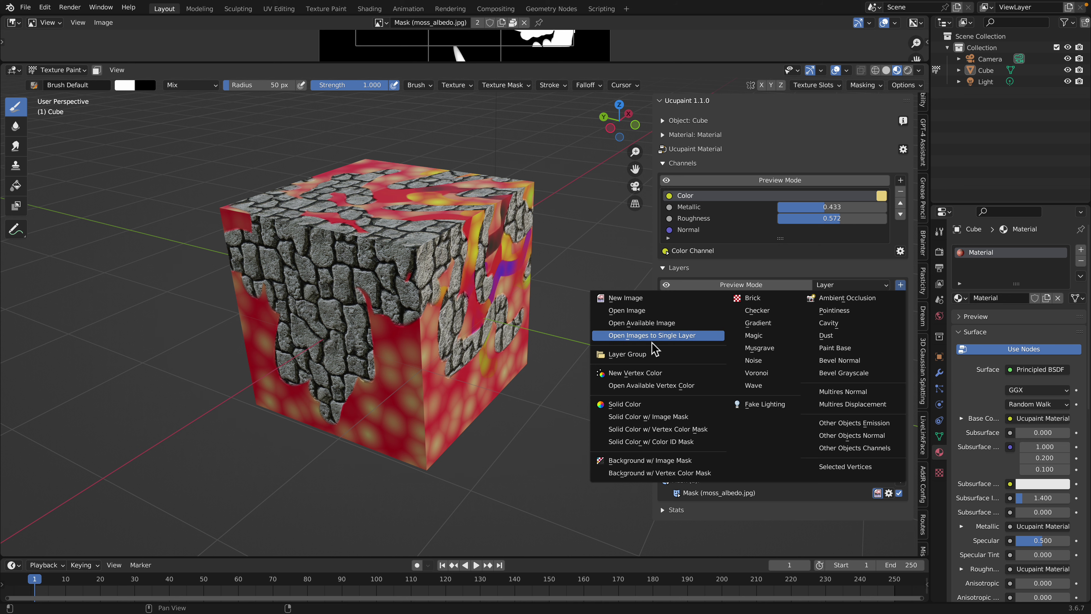
left_click(665, 337)
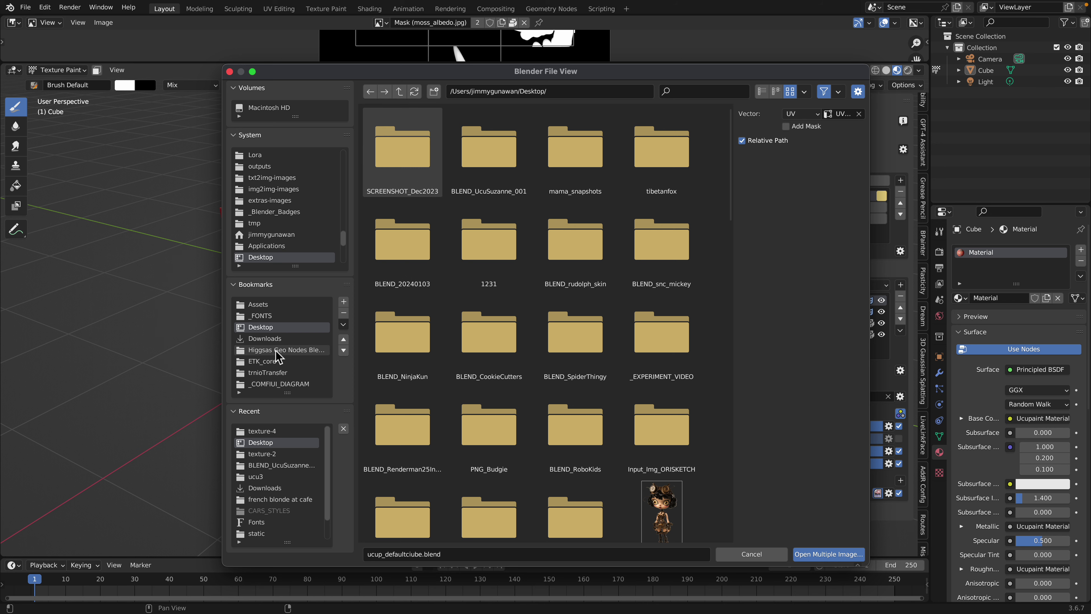
left_click(275, 338)
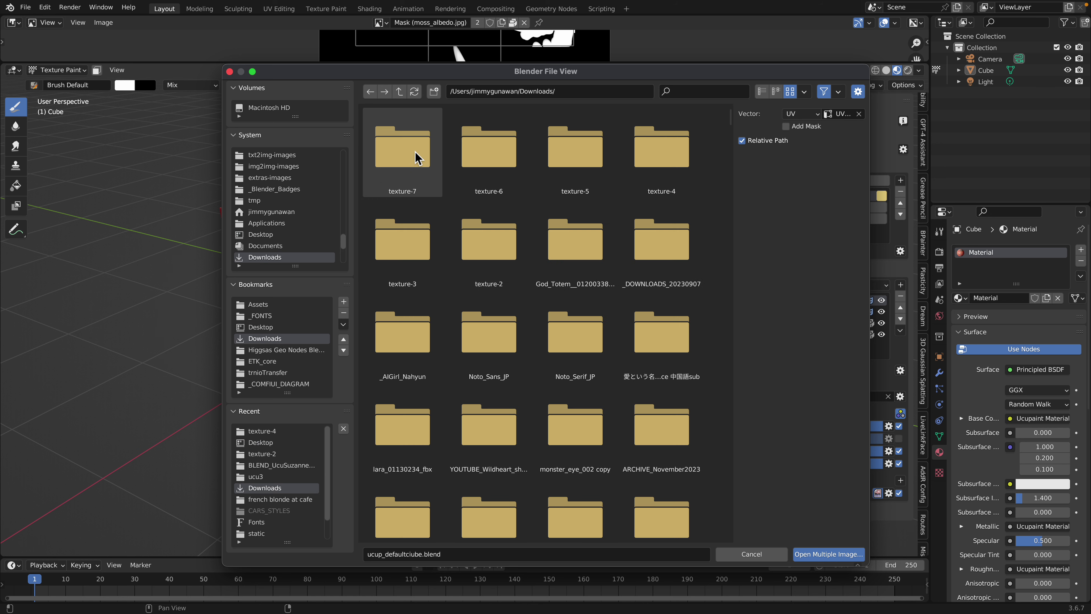
double_click(416, 159)
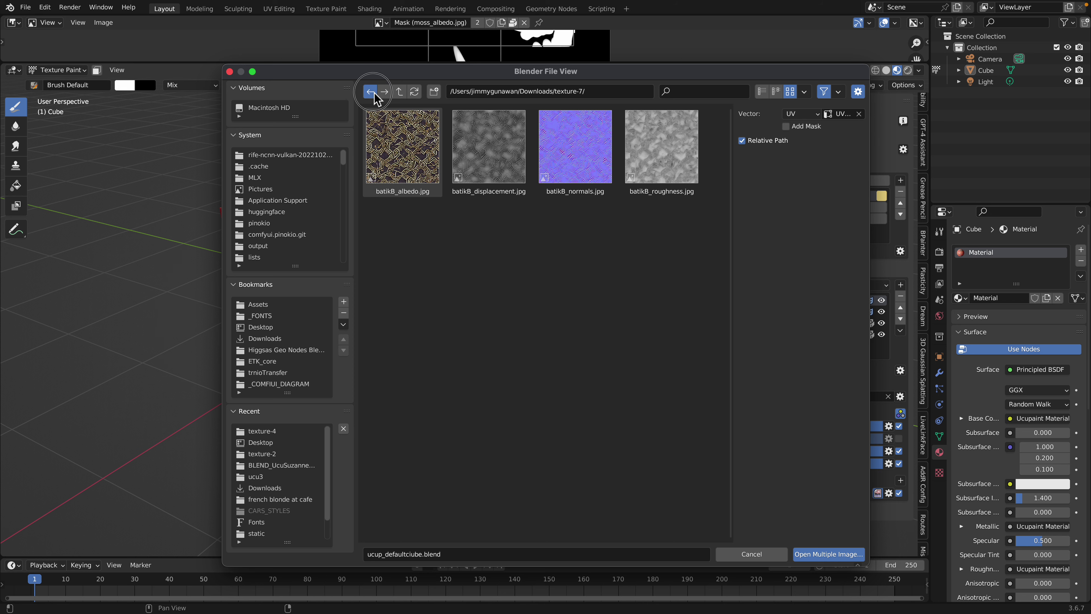
left_click(374, 92)
double_click(483, 161)
left_click(403, 146)
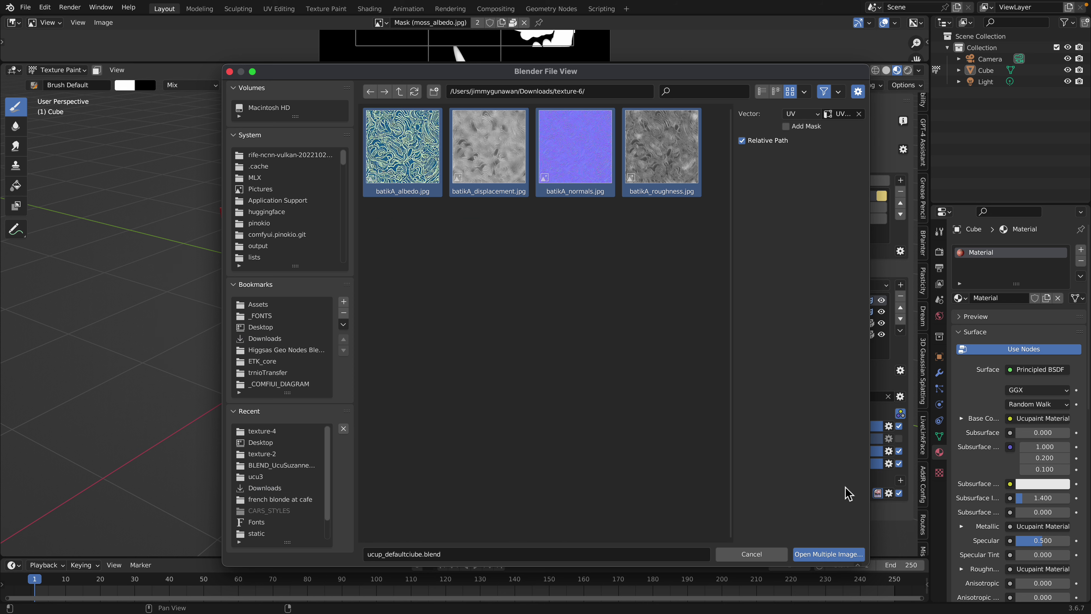
left_click(829, 554)
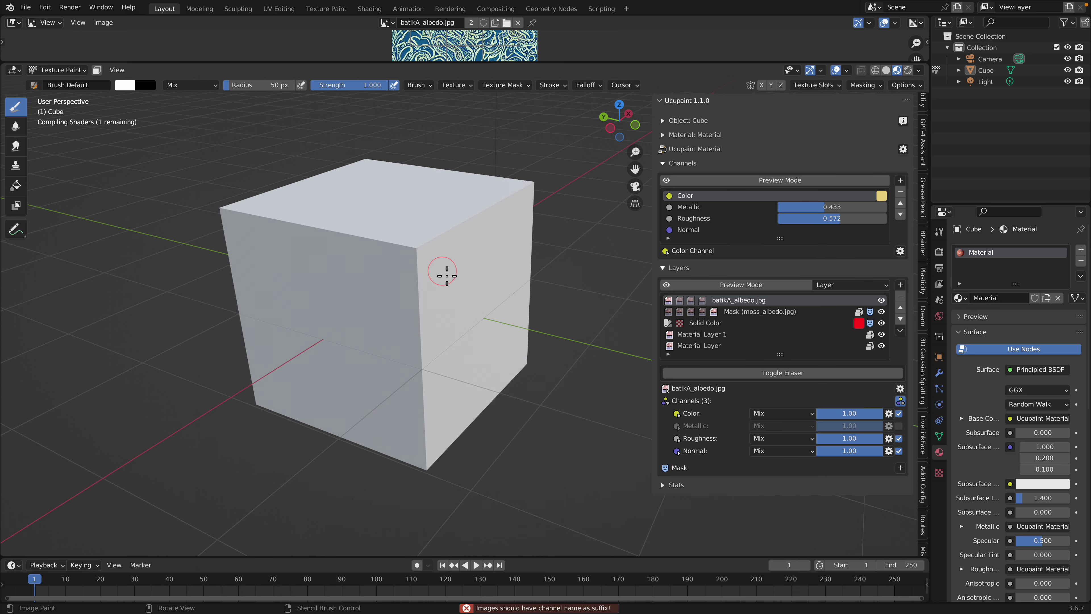
Lower the normal channel's intensity on the batikA_albedo.jpg layer to 0.60
middle_click_drag(443, 275, 543, 267)
scroll(539, 290, "up", 2)
mouse_move(857, 451)
left_mouse_down()
mouse_move(821, 450)
mouse_move(831, 451)
left_mouse_up()
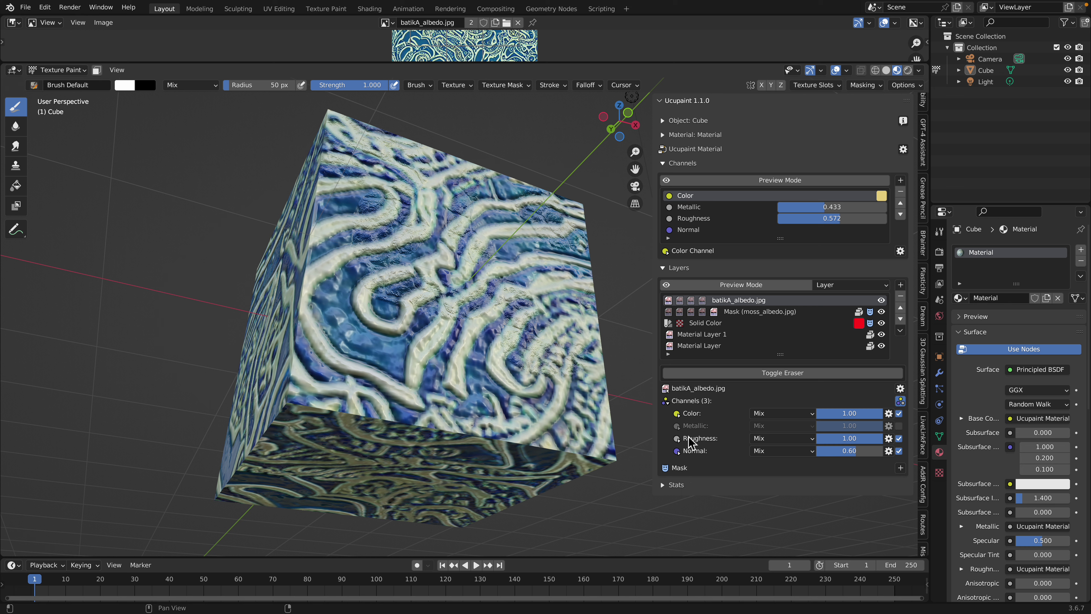
Set the batikA_albedo.jpg layer's UV mapping scale to 6 on all three axes
left_click(669, 392)
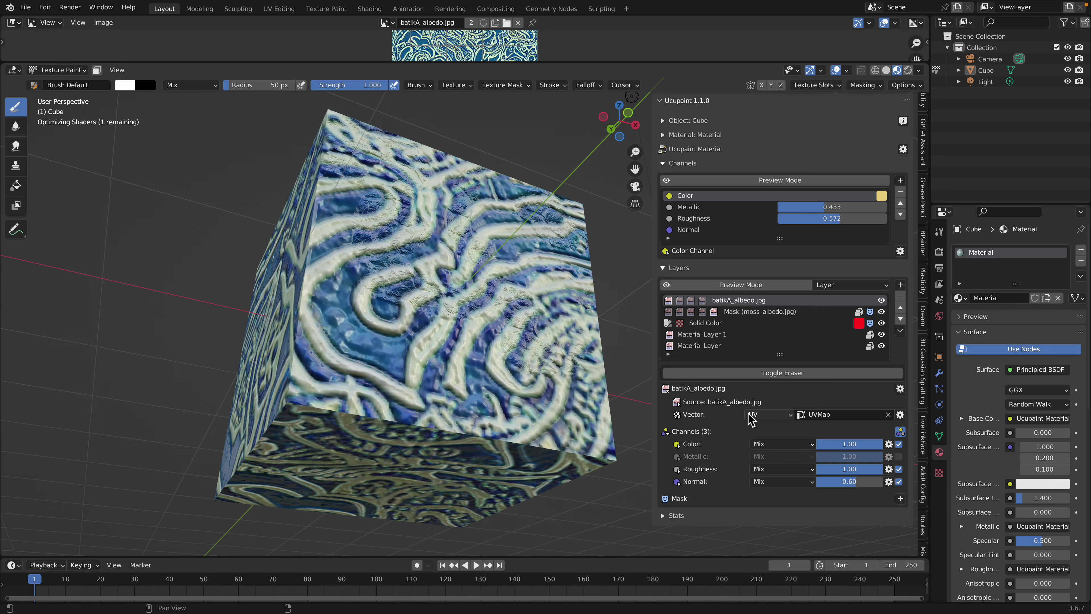
left_click(677, 414)
scroll(748, 445, "down", 3)
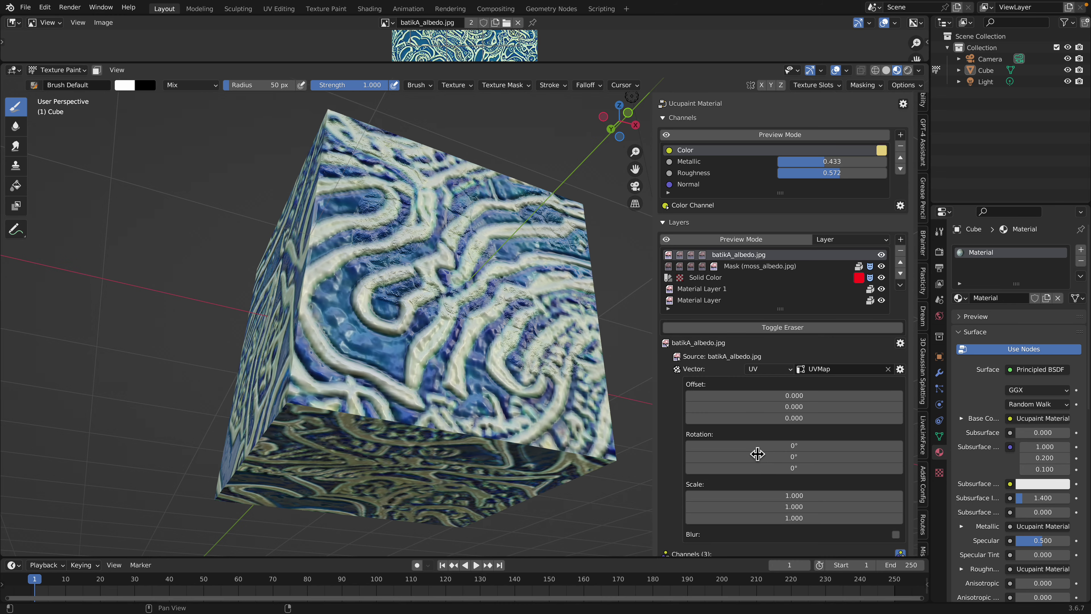
left_click_drag(794, 499, 863, 519)
left_click(789, 496)
type("6")
key("Return")
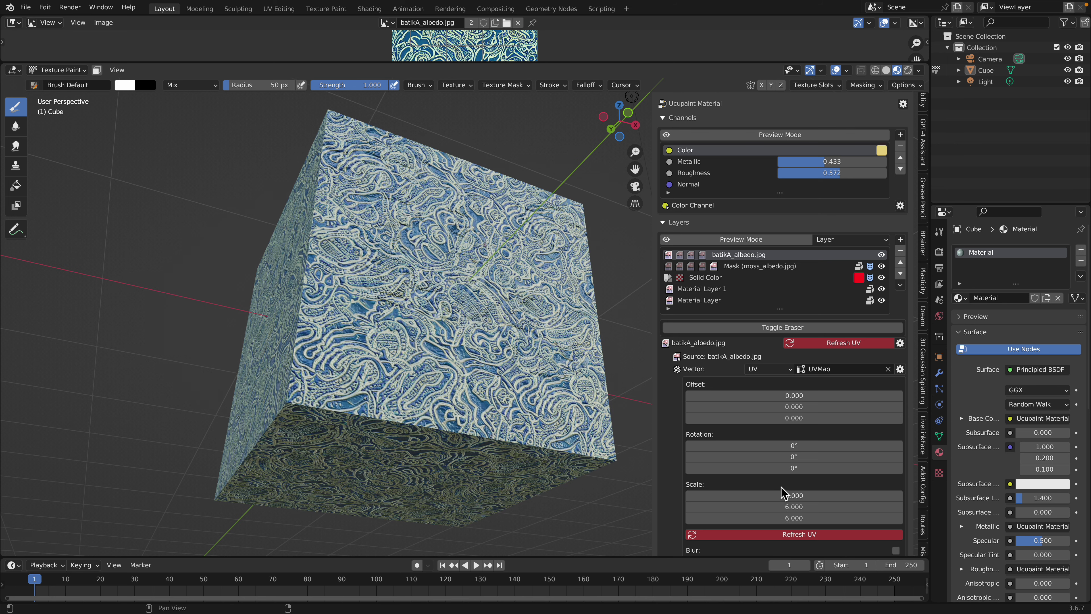
Add a generated Noise mask with UV mapping on UVMap to the batikA_albedo.jpg layer
middle_click_drag(494, 326, 441, 386)
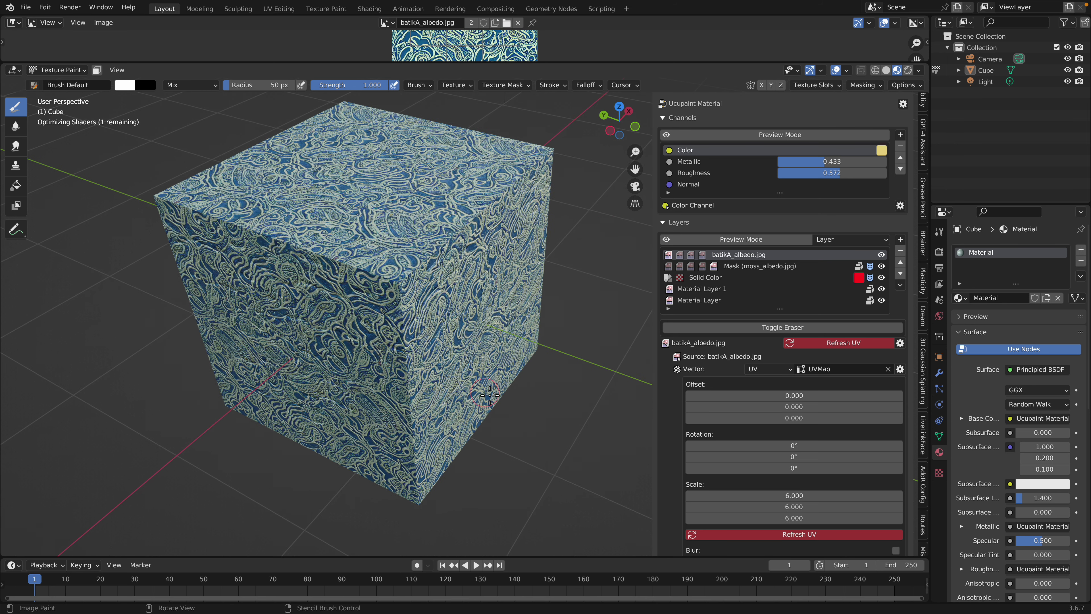
scroll(798, 470, "down", 5)
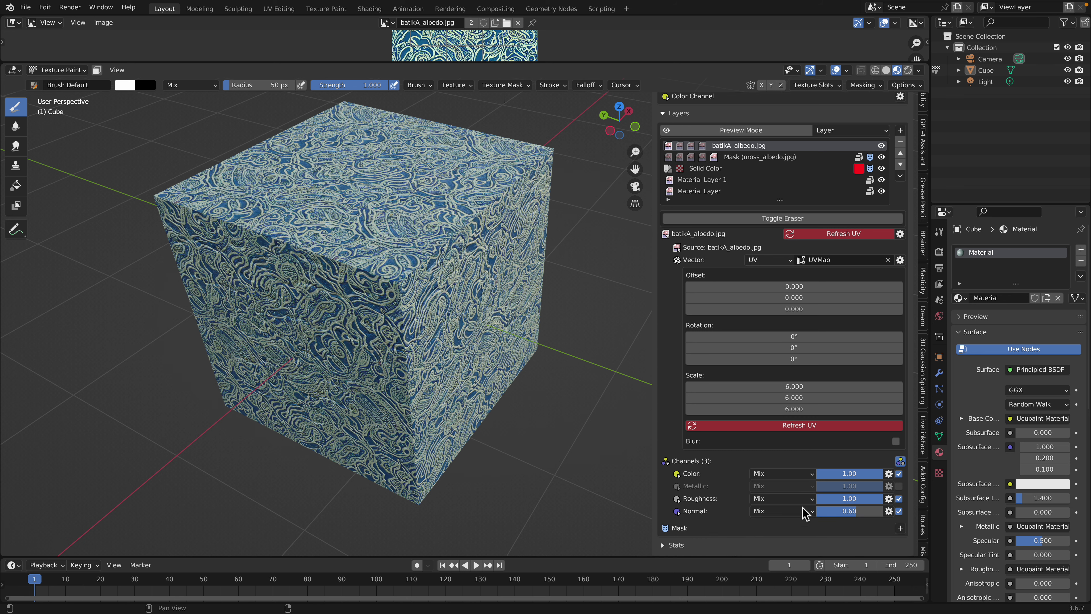
left_click(901, 528)
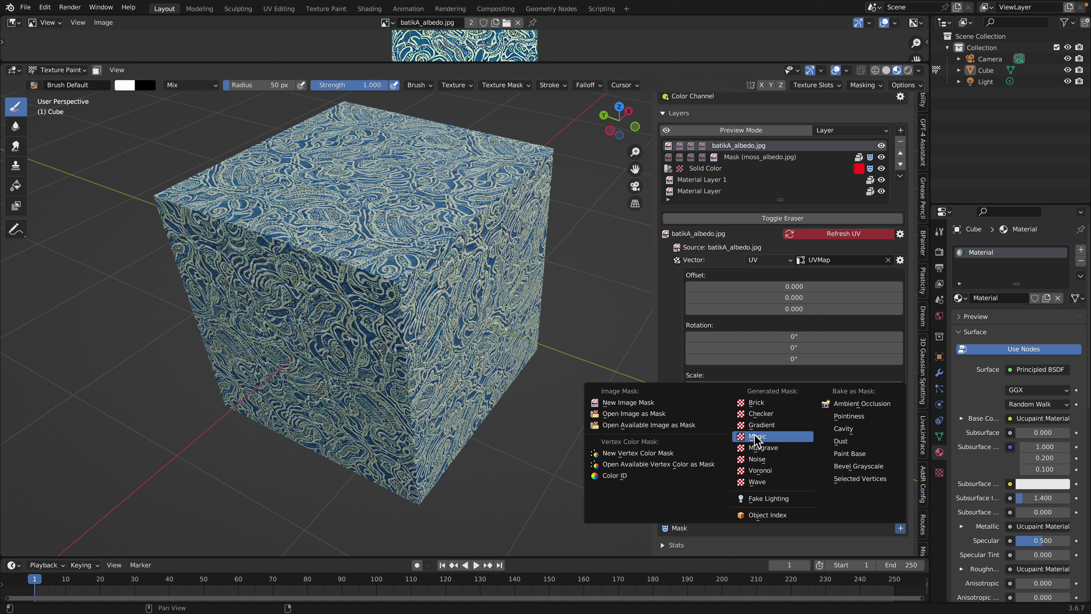
left_click(771, 460)
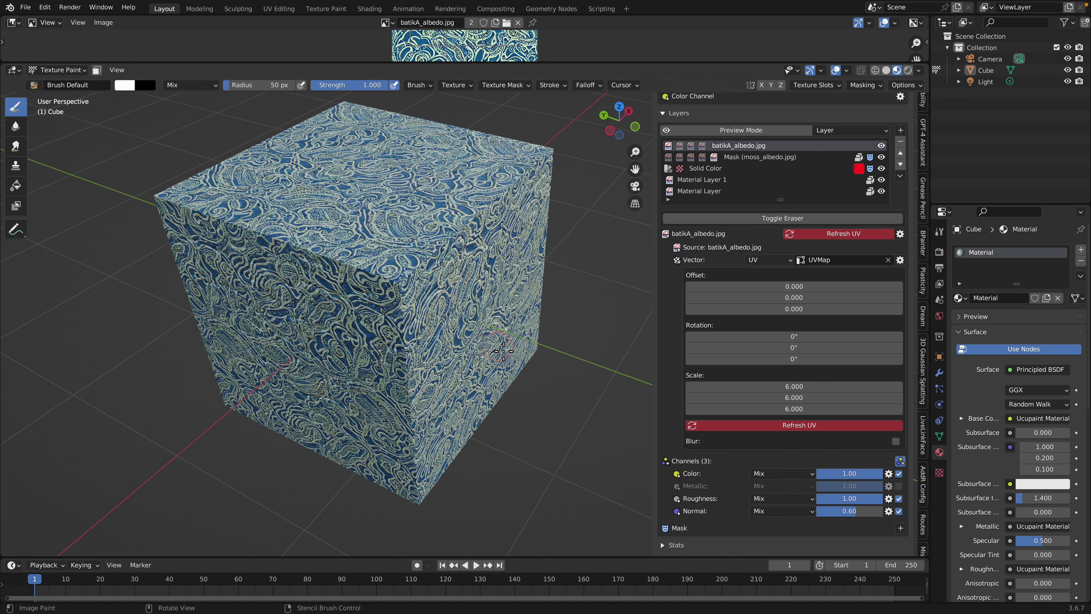
middle_click_drag(485, 423, 470, 346)
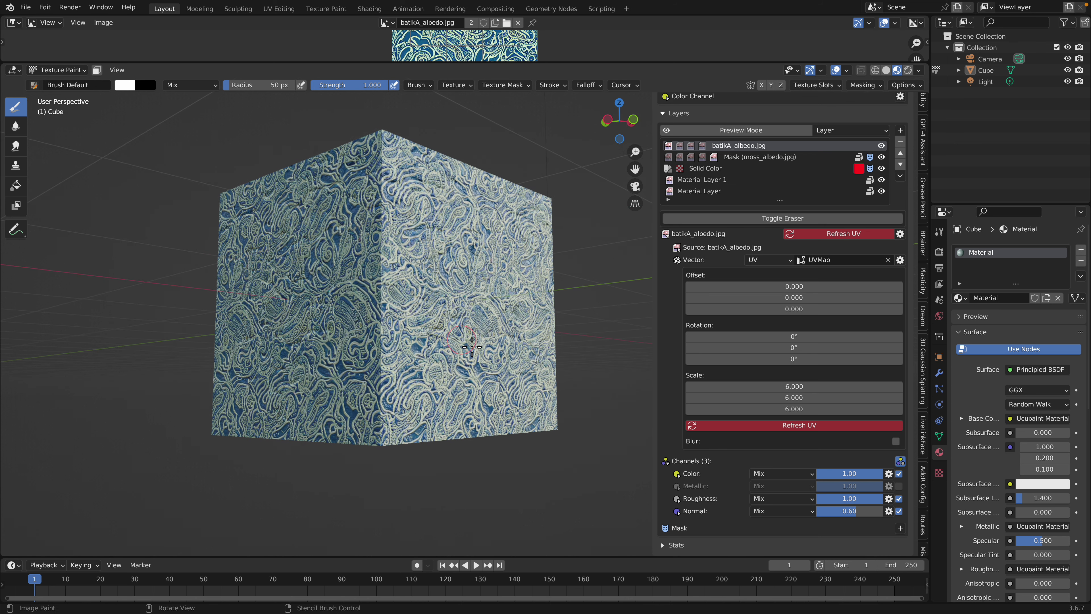
left_click(900, 527)
left_click(761, 471)
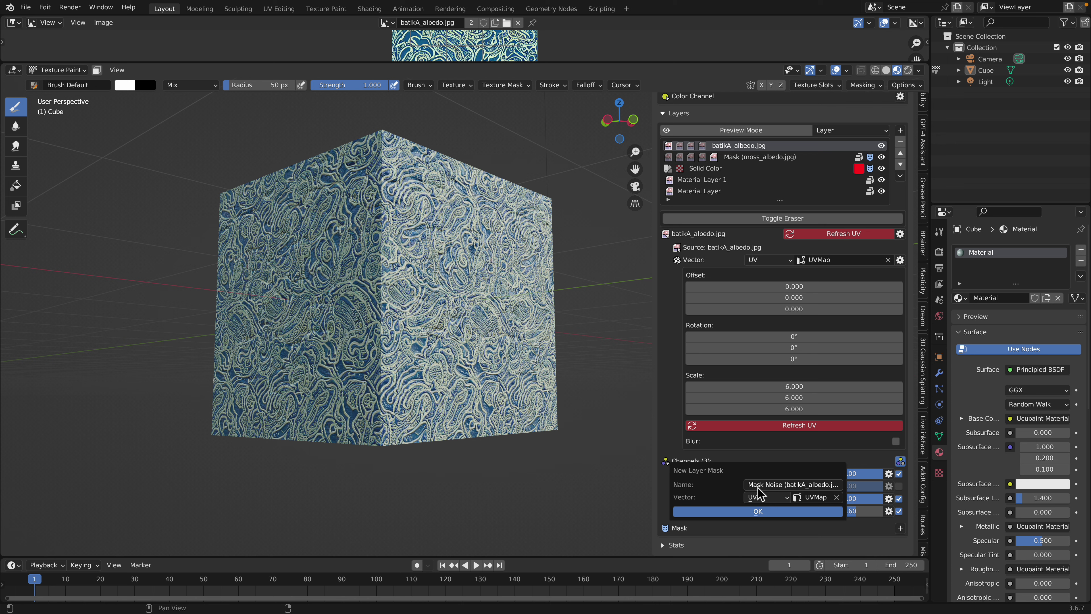
left_click(758, 511)
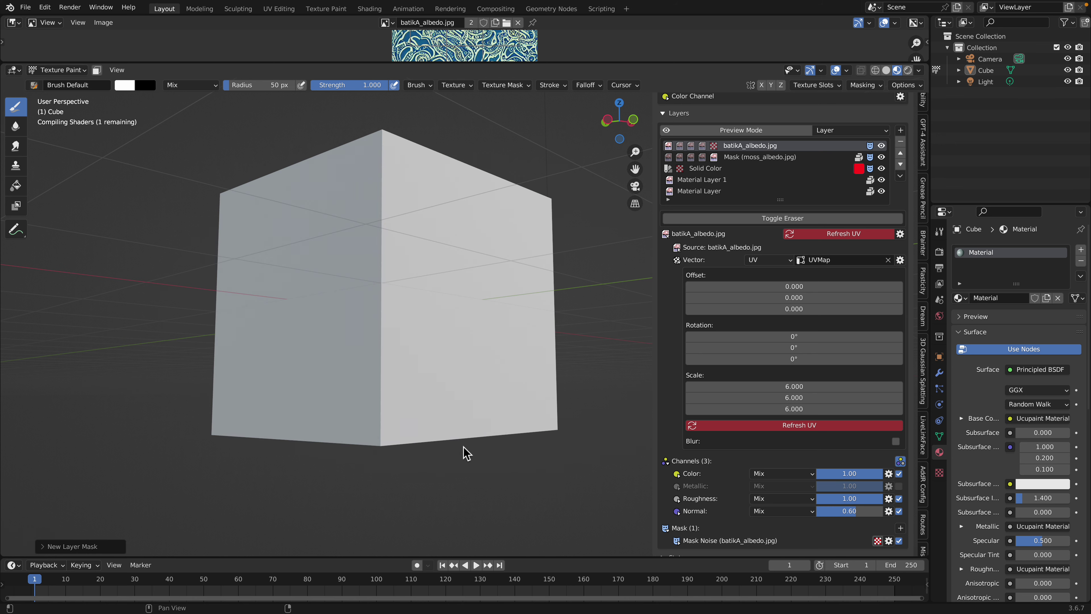
middle_click_drag(463, 447, 481, 423)
Expand the Noise mask's source settings and set its scale to 12
scroll(729, 503, "down", 1)
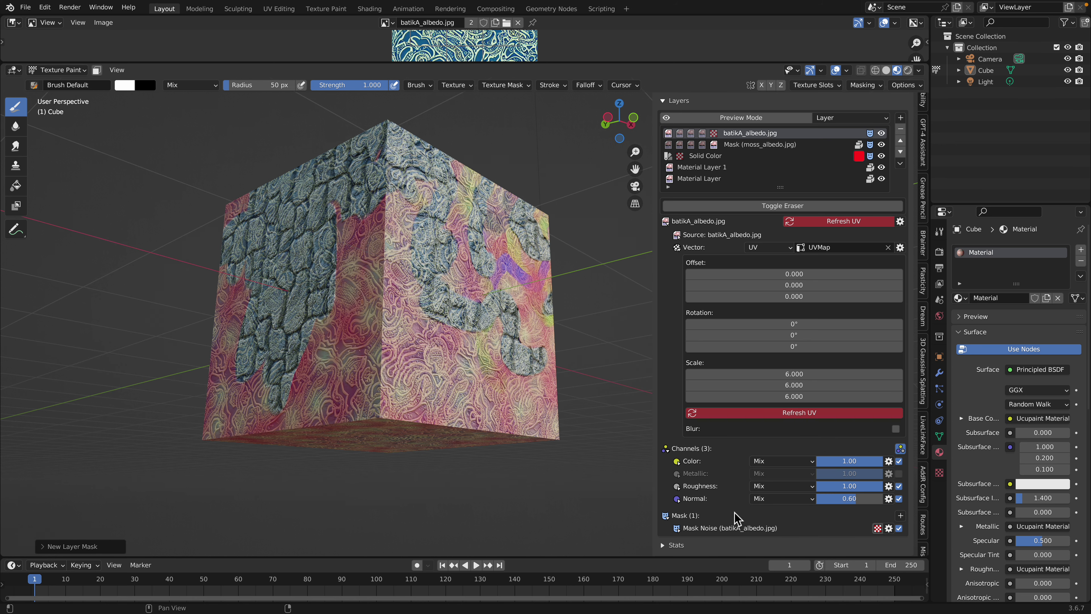
left_click(678, 528)
scroll(739, 535, "down", 2)
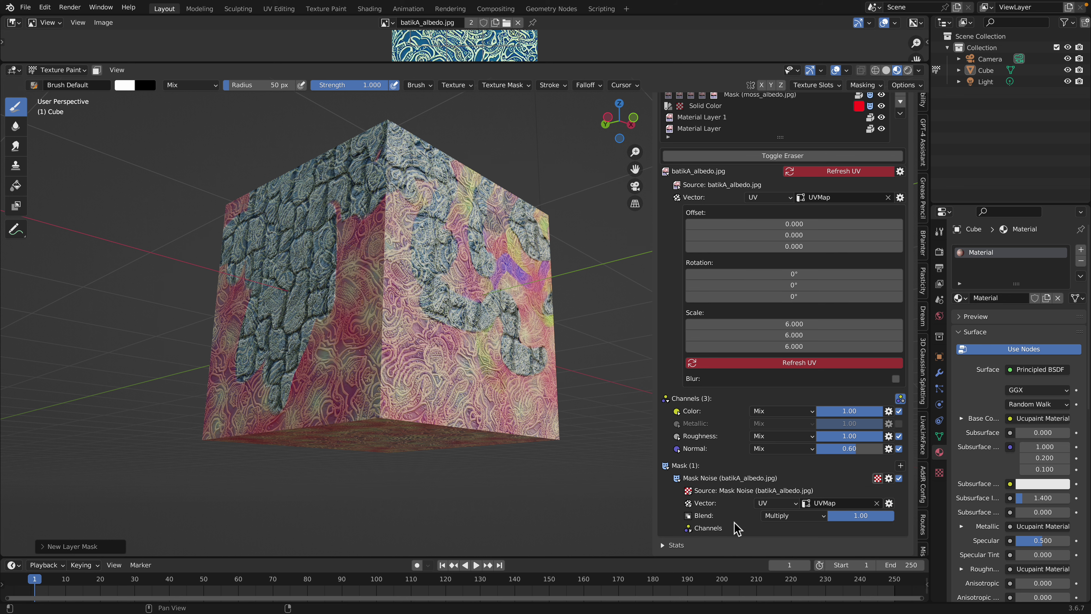
left_click(687, 490)
scroll(704, 505, "down", 3)
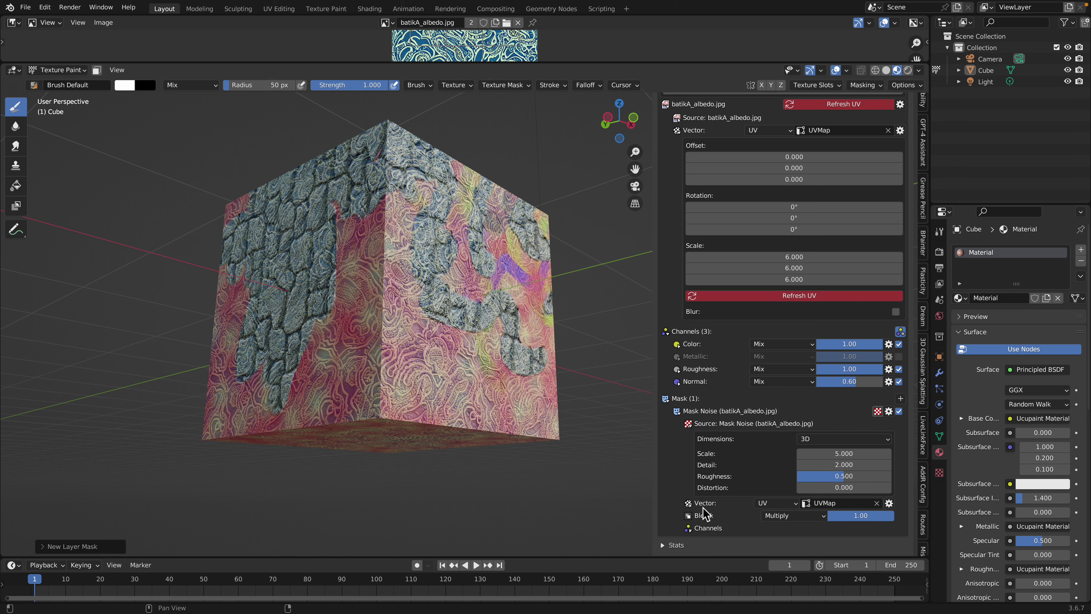
left_click_drag(844, 454, 877, 453)
type("12")
key("Return")
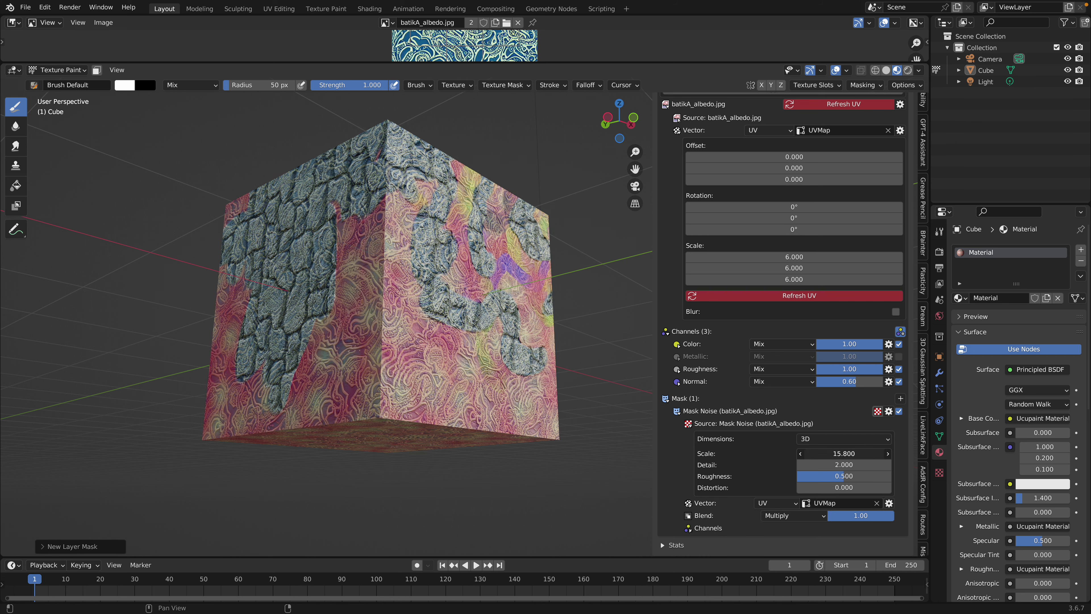
Refresh the UV of the rescaled batikA_albedo.jpg layer and inspect the cube up close
middle_click_drag(438, 370, 498, 402)
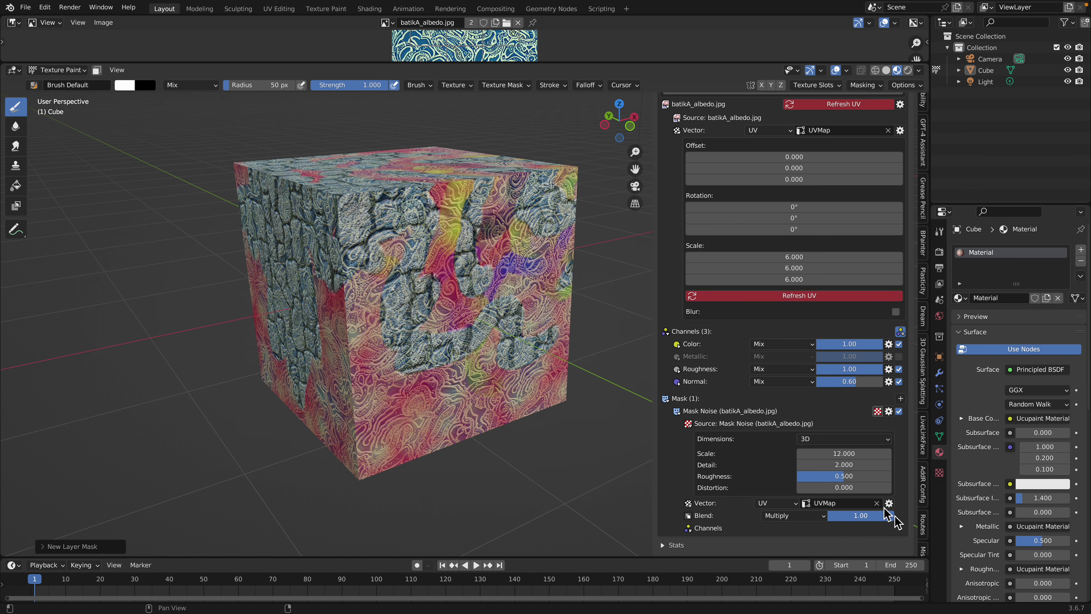
scroll(813, 244, "up", 8)
scroll(813, 244, "up", 3)
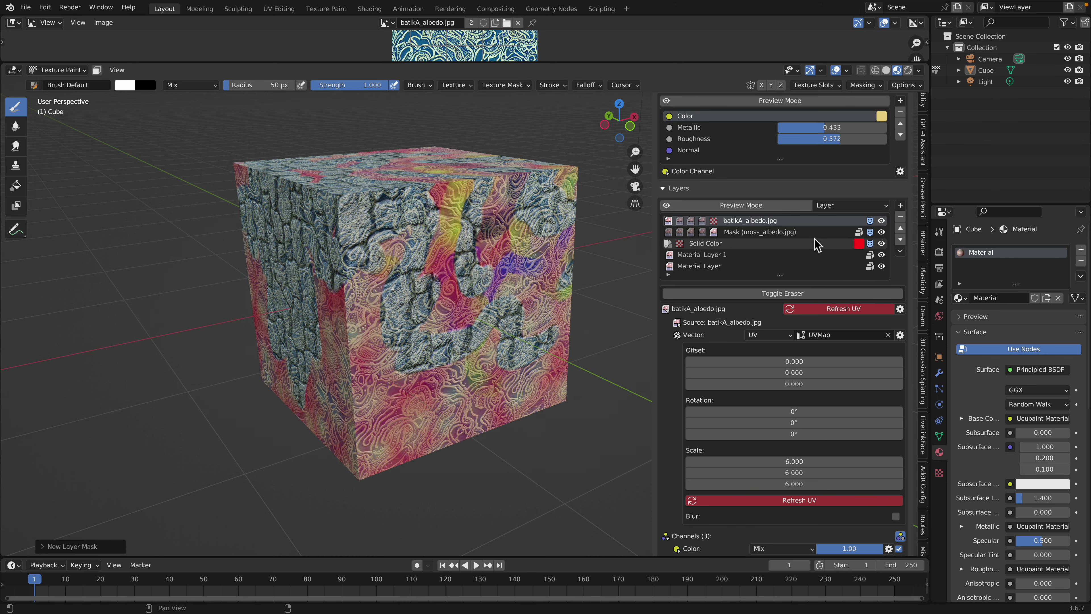
left_click(833, 313)
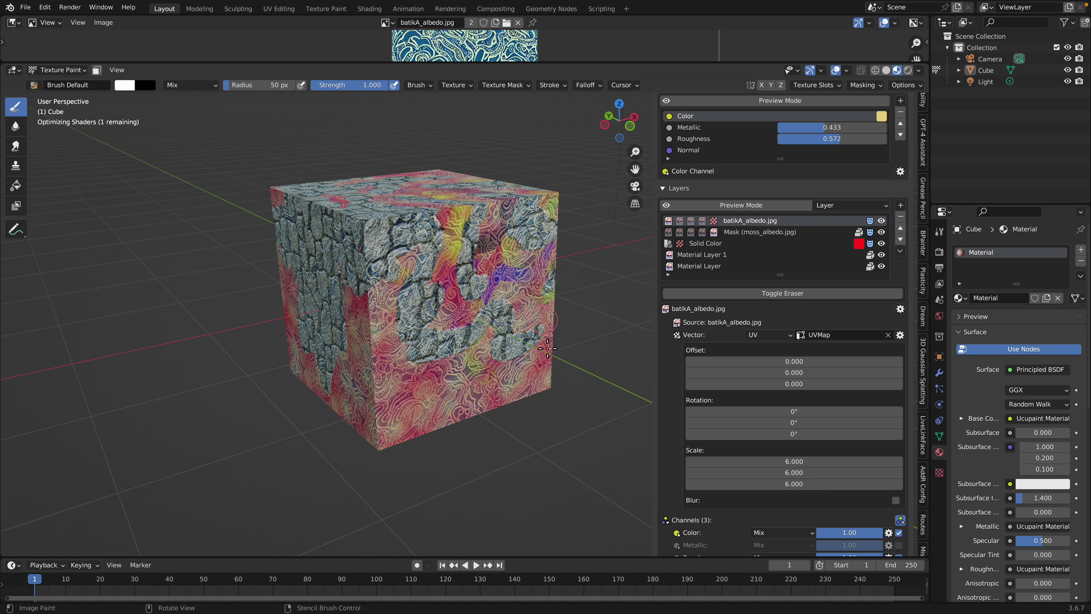
mouse_move(554, 321)
middle_mouse_down()
mouse_move(554, 380)
mouse_move(544, 322)
middle_mouse_up()
scroll(553, 380, "up", 2)
Add a Ramp modifier to the Noise mask and bring its stops close together, with the white stop at 0.616
scroll(850, 463, "down", 10)
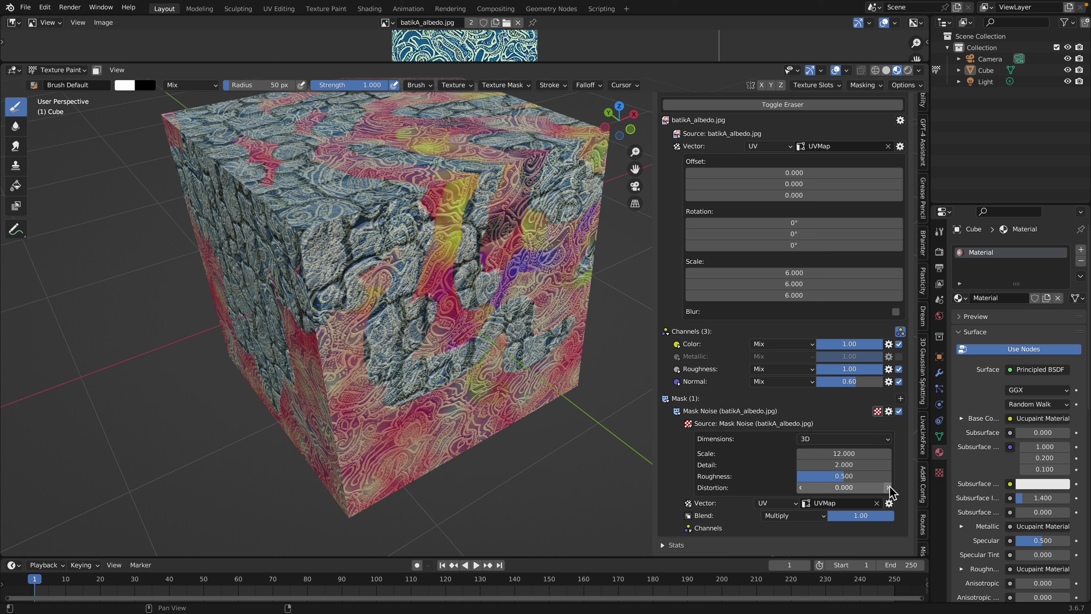
left_click(888, 412)
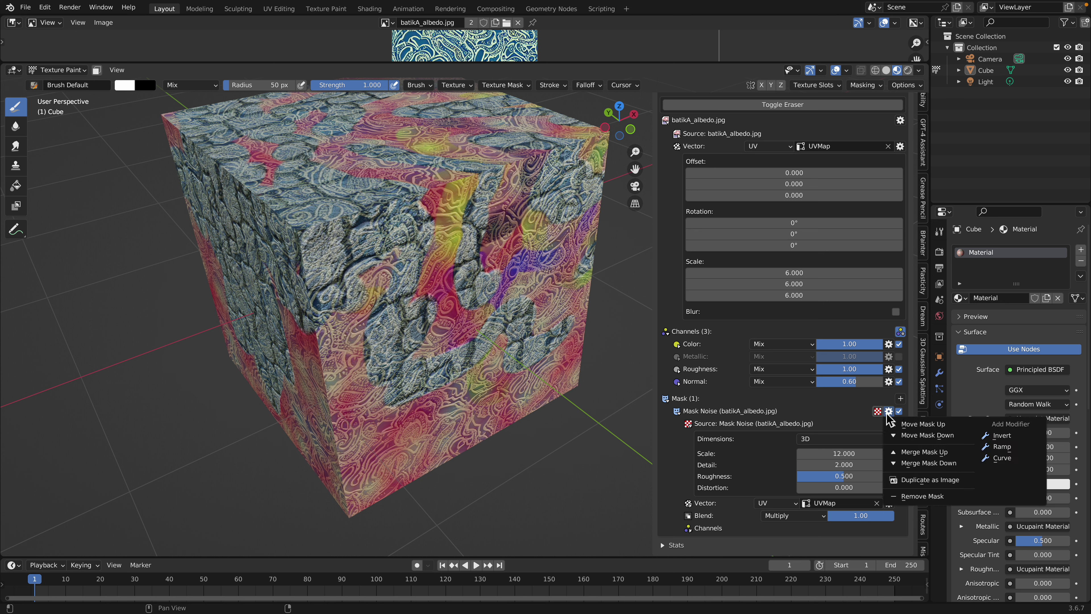
left_click(1002, 447)
scroll(836, 535, "down", 3)
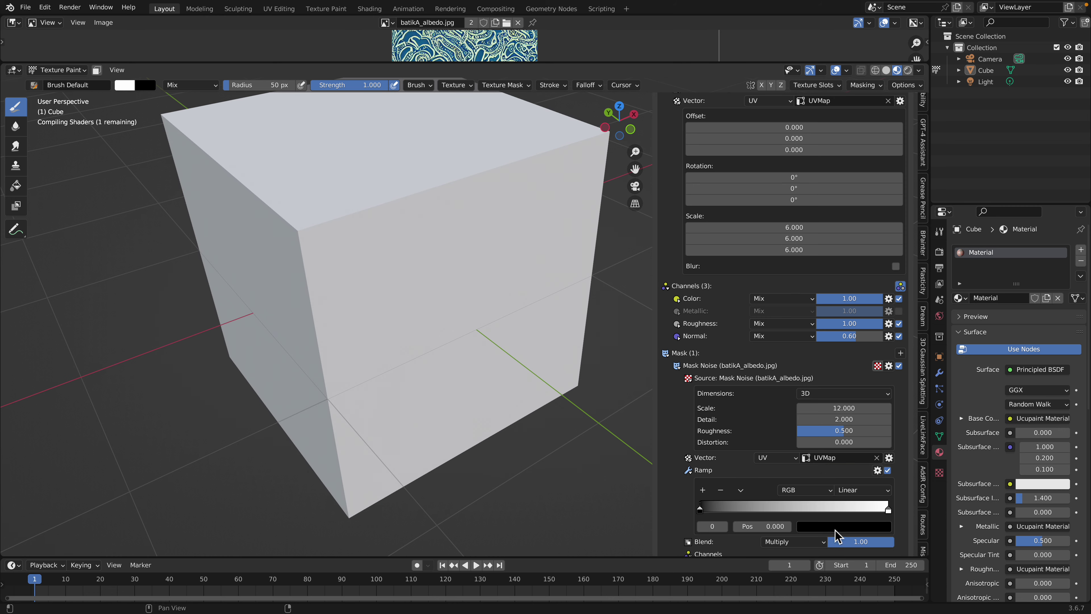
left_click_drag(700, 509, 713, 511)
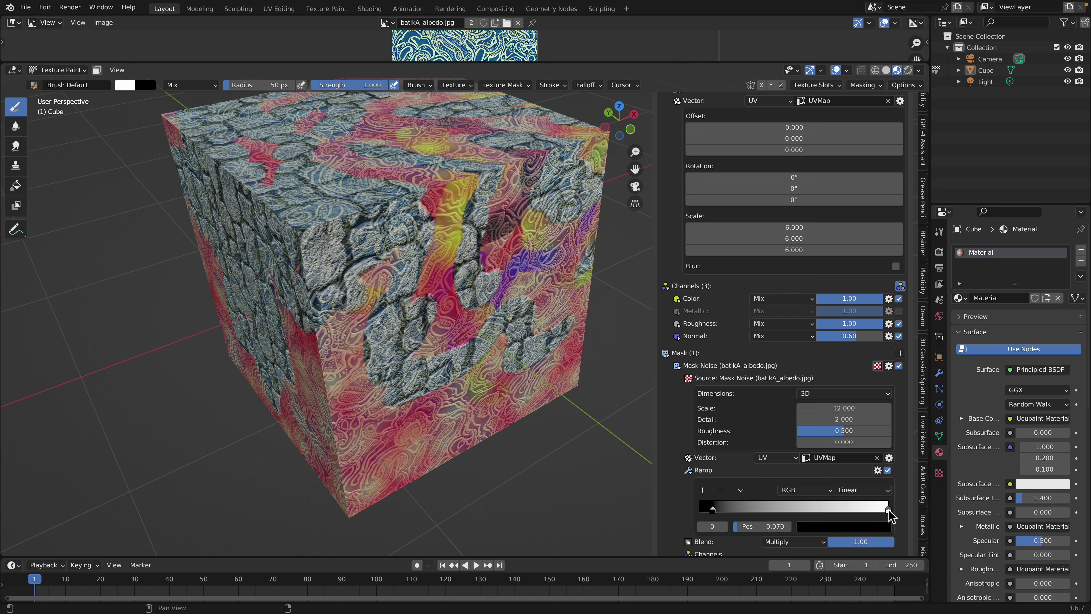
left_click_drag(888, 510, 753, 510)
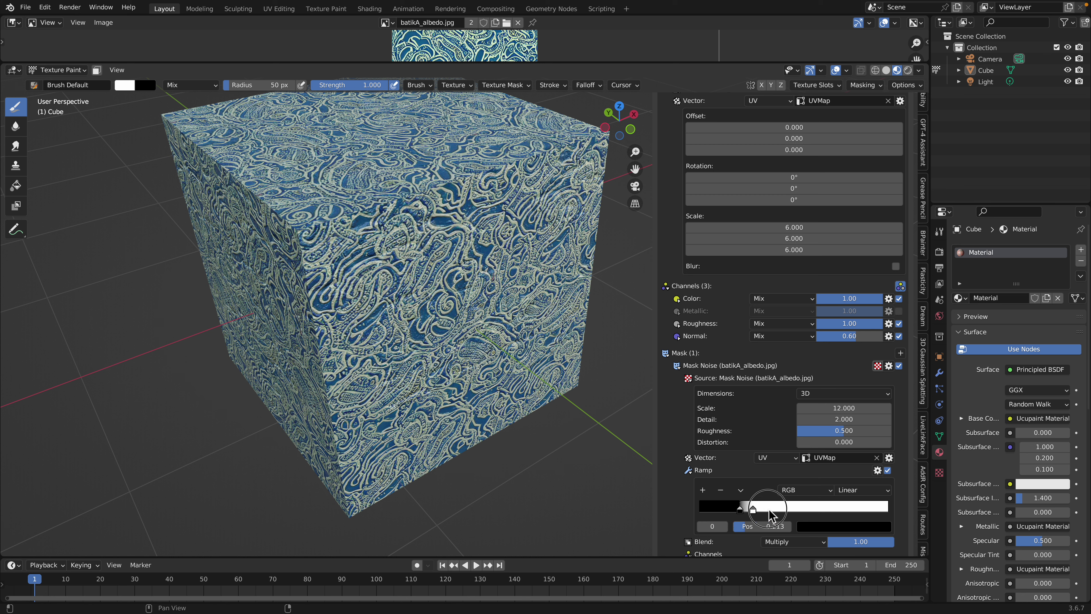
mouse_move(753, 510)
left_mouse_down()
mouse_move(825, 509)
mouse_move(752, 509)
mouse_move(815, 511)
left_mouse_up()
Try different Noise mask scales, including 33.2, to change the size of the batik patches
mouse_move(830, 408)
left_mouse_down()
mouse_move(859, 408)
mouse_move(845, 409)
left_mouse_up()
left_click(834, 411)
type("1")
key("Return")
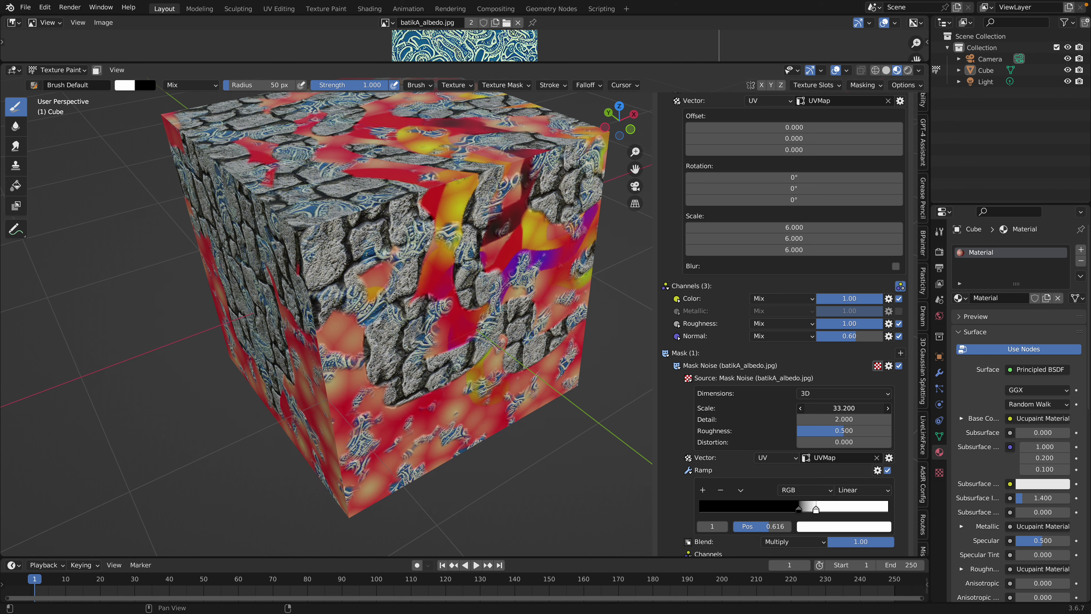
Set the Noise mask's scale to 25.4 to enlarge the batik patches on the cube
left_click_drag(855, 407, 838, 409)
mouse_move(413, 313)
middle_mouse_down()
mouse_move(444, 319)
mouse_move(461, 329)
mouse_move(452, 337)
middle_mouse_up()
mouse_move(843, 408)
left_mouse_down()
mouse_move(856, 407)
mouse_move(823, 408)
mouse_move(832, 407)
left_mouse_up()
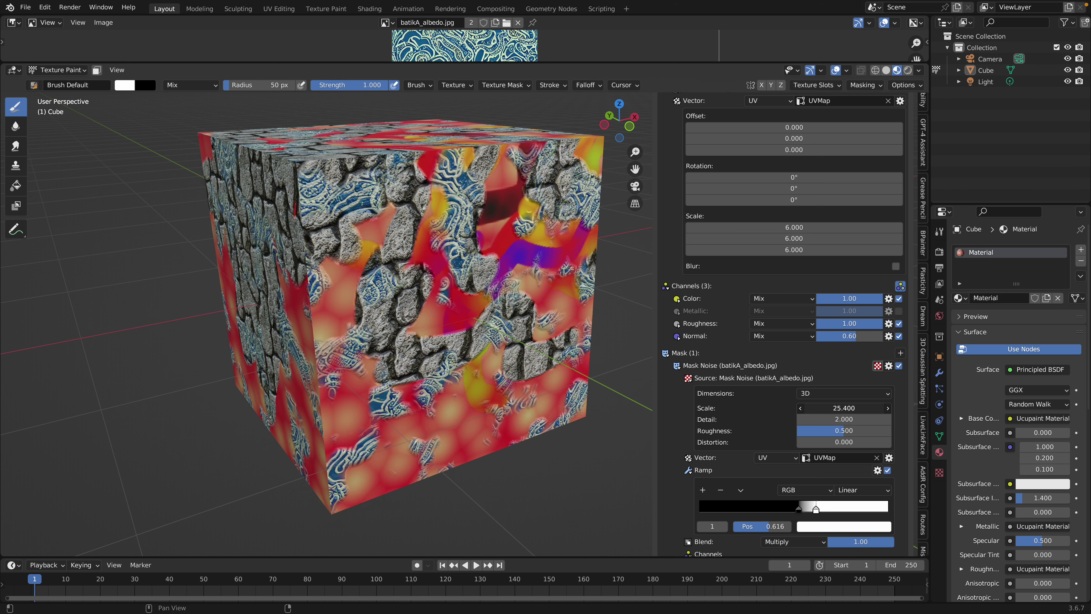
middle_click_drag(418, 298, 439, 324)
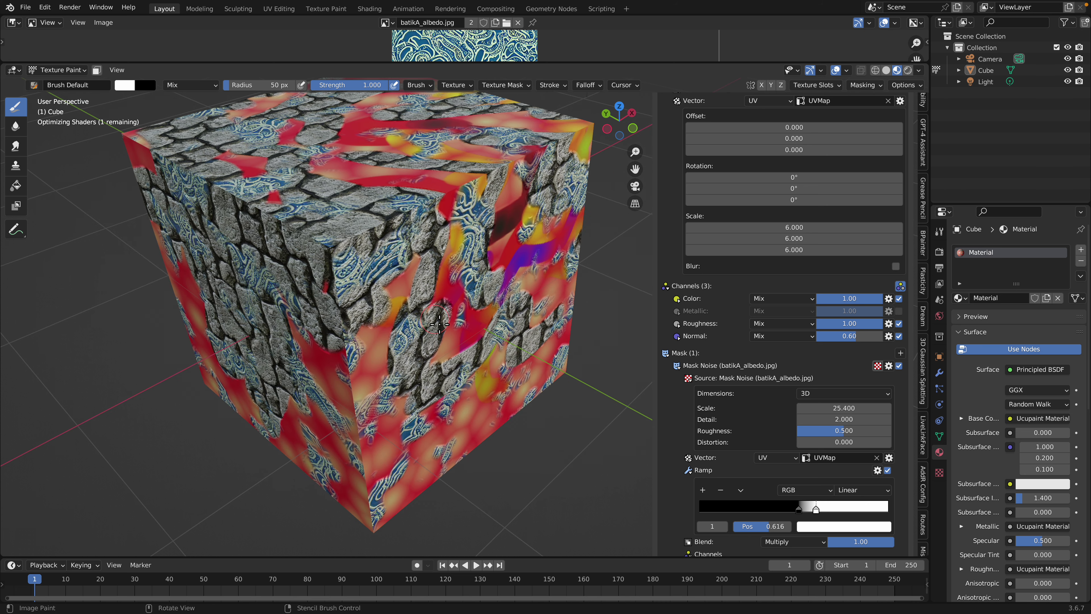
Switch the cube from Texture Paint to Object Mode and save the file
scroll(439, 324, "down", 3)
left_click(58, 69)
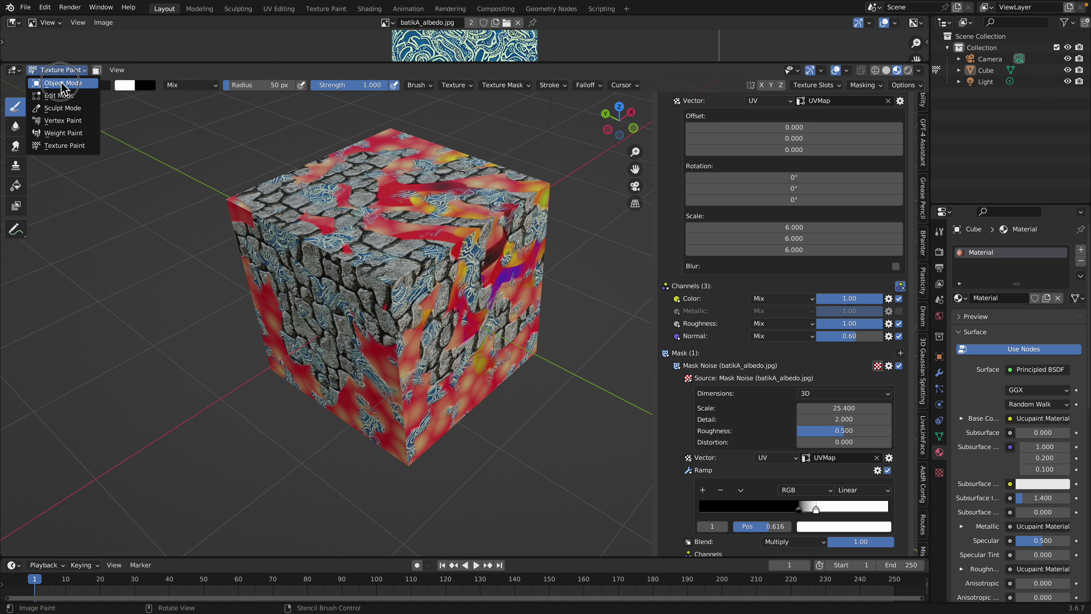
left_click(62, 83)
key("ctrl+s")
scroll(415, 301, "down", 3)
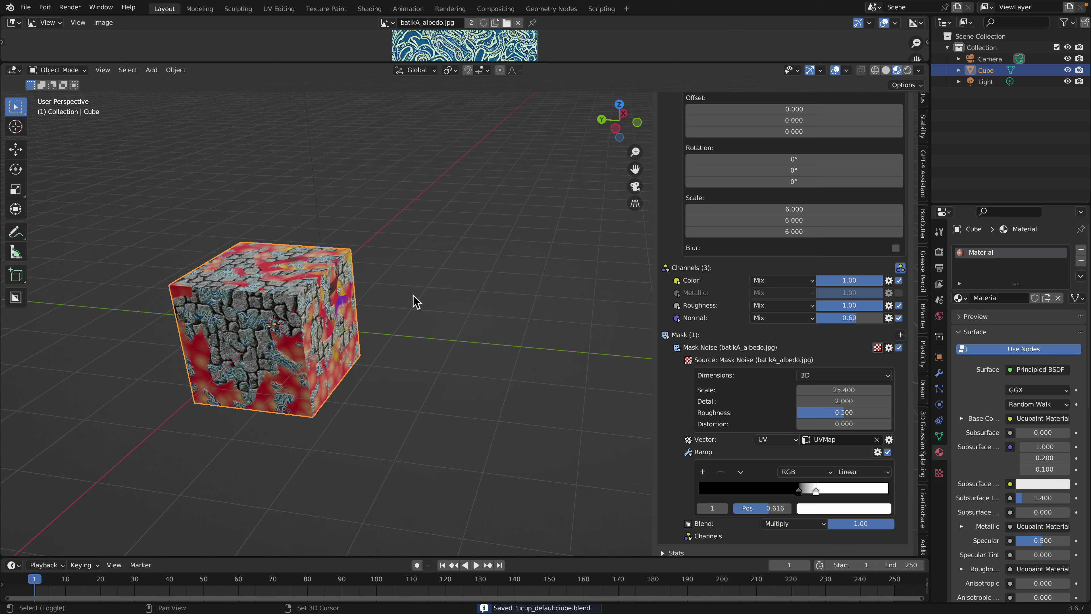
Add a Monkey mesh and move it beside the textured cube
key("shift+a")
mouse_move(419, 154)
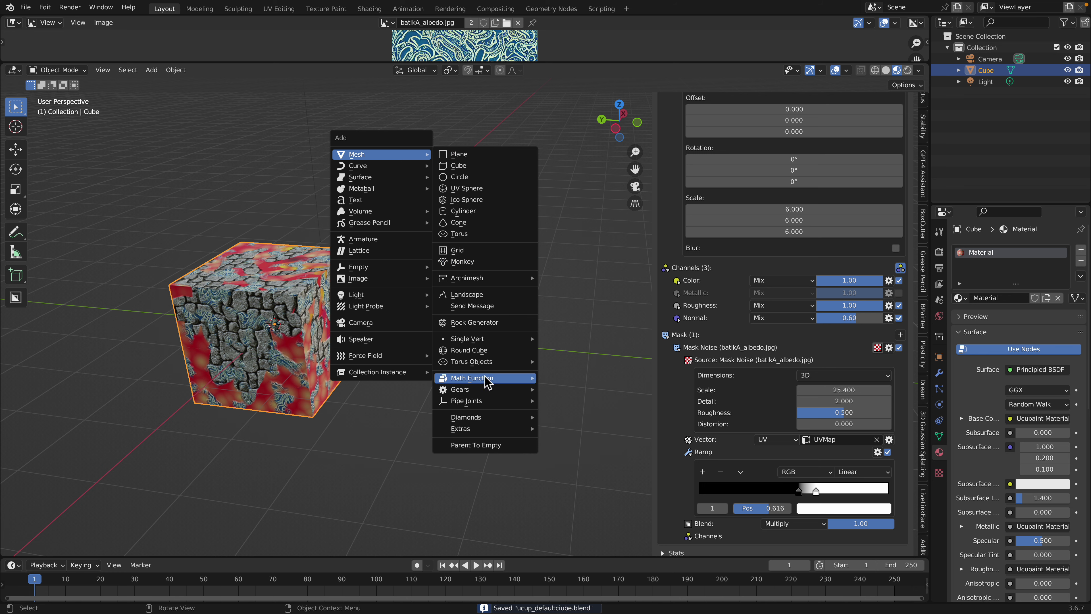
left_click(489, 262)
key("g")
left_click(508, 327)
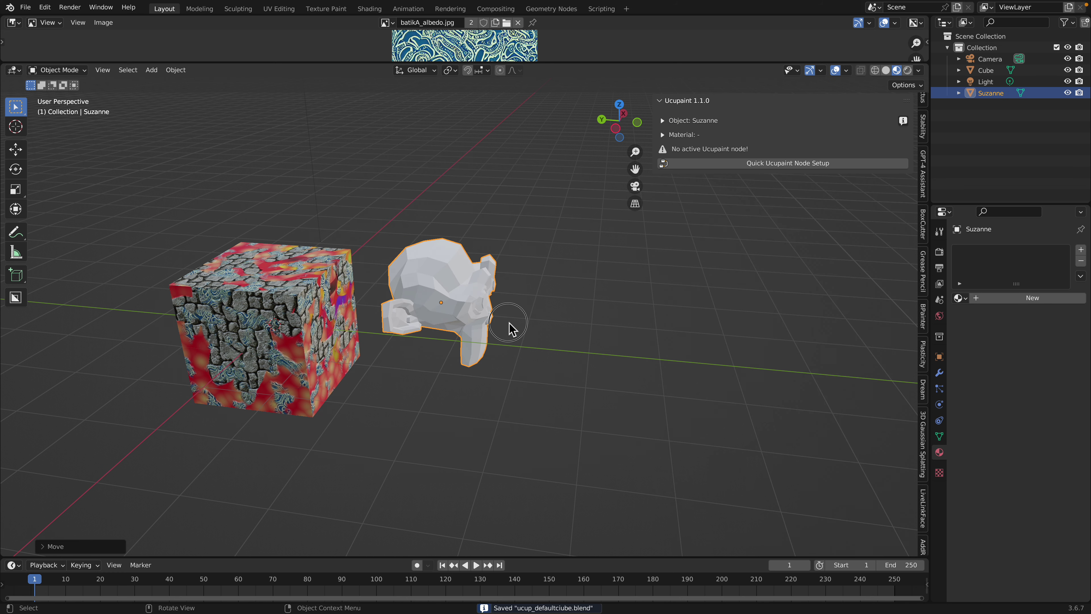
middle_click_drag(508, 327, 539, 367)
Assign the cube's existing material, Material, to the monkey and view it from the front
left_click(960, 298)
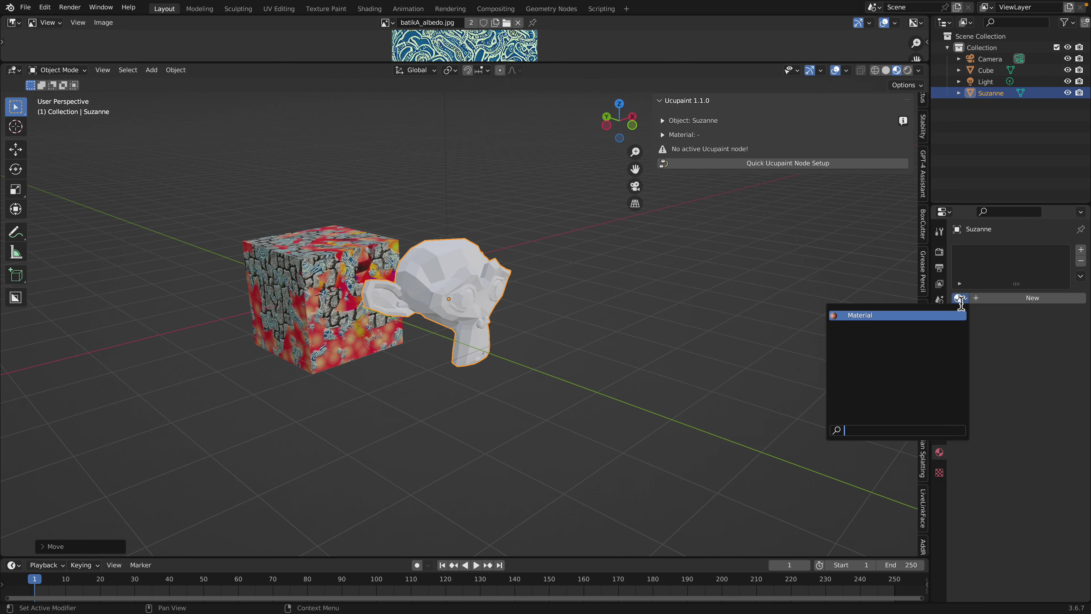
left_click(944, 315)
middle_click_drag(602, 297, 460, 329)
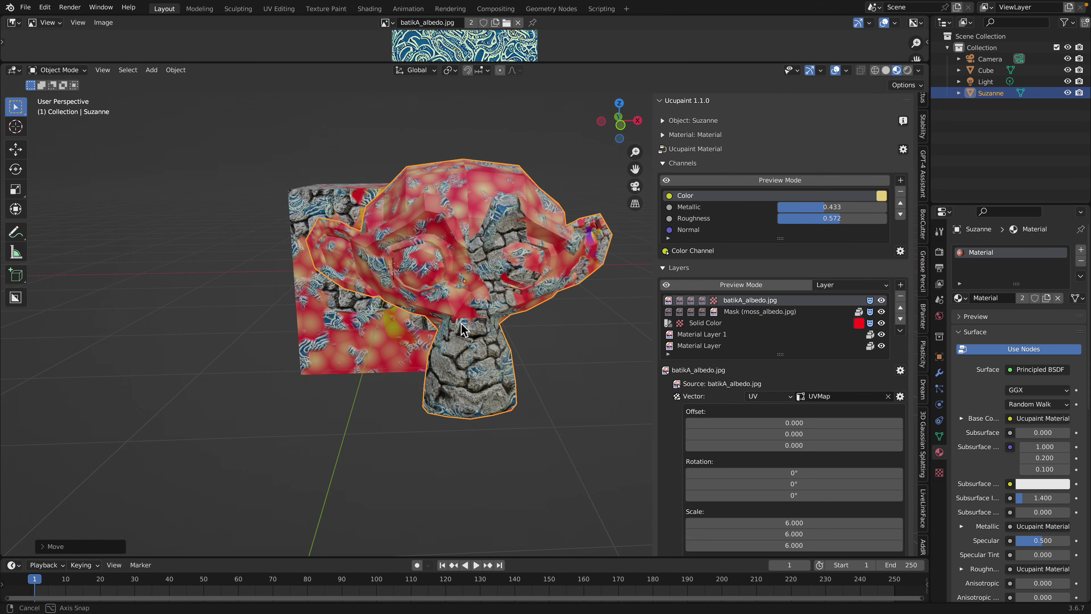
Move the monkey clear of the cube so both objects stand side by side
scroll(461, 323, "down", 2)
key("g")
left_click(199, 342)
middle_click_drag(275, 344, 358, 361, "shift")
middle_click_drag(365, 361, 363, 303)
key("g")
left_click(322, 368)
key("g")
left_click(392, 378)
Add a level 2 Subdivision Surface to the monkey and save the file
key("ctrl+s")
key("ctrl+2")
key("ctrl+s")
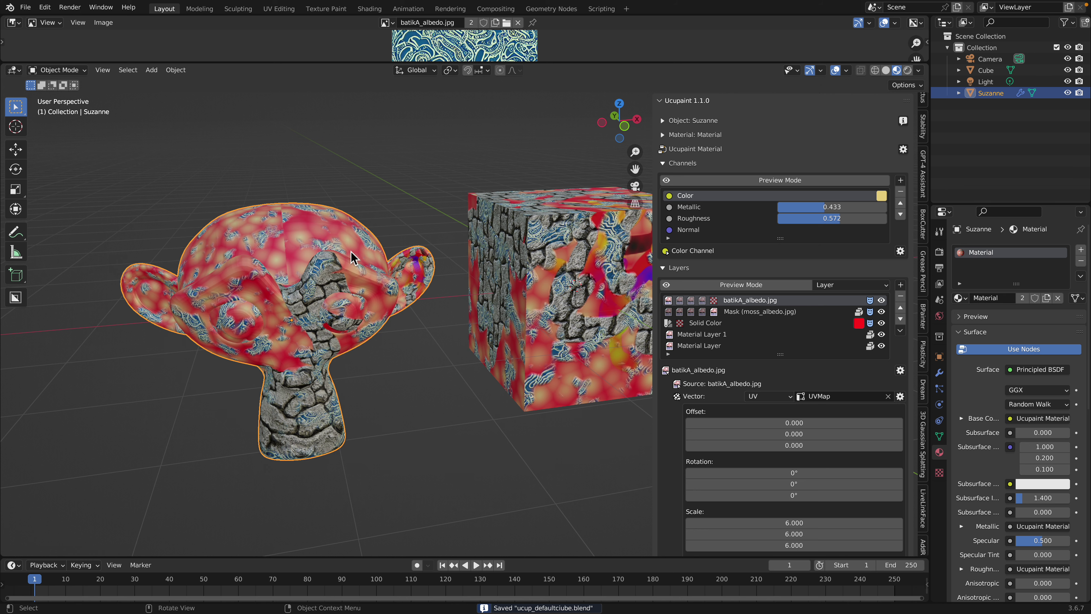
Bake an Ambient Occlusion layer named Material AO for the monkey, multiplied onto Color at 1024 × 1024 with 32 samples
middle_click_drag(352, 258, 359, 244)
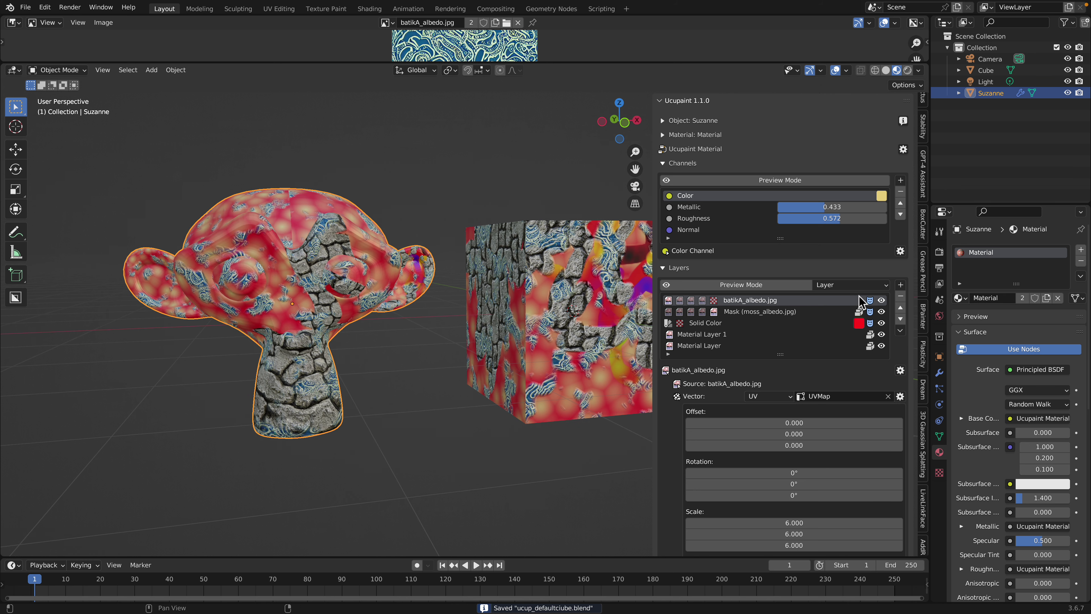
left_click(900, 285)
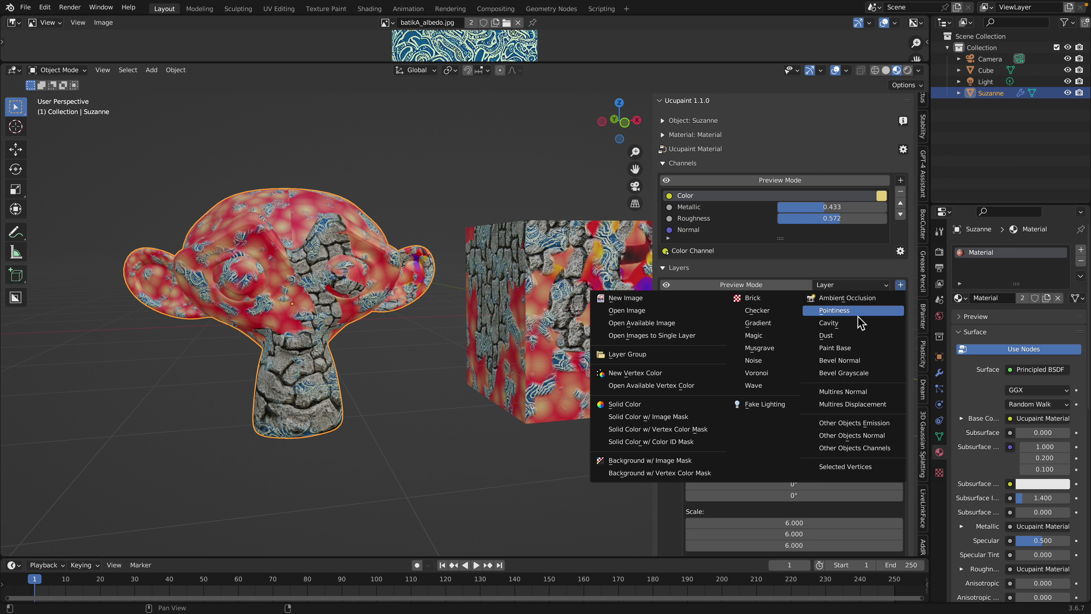
left_click(851, 301)
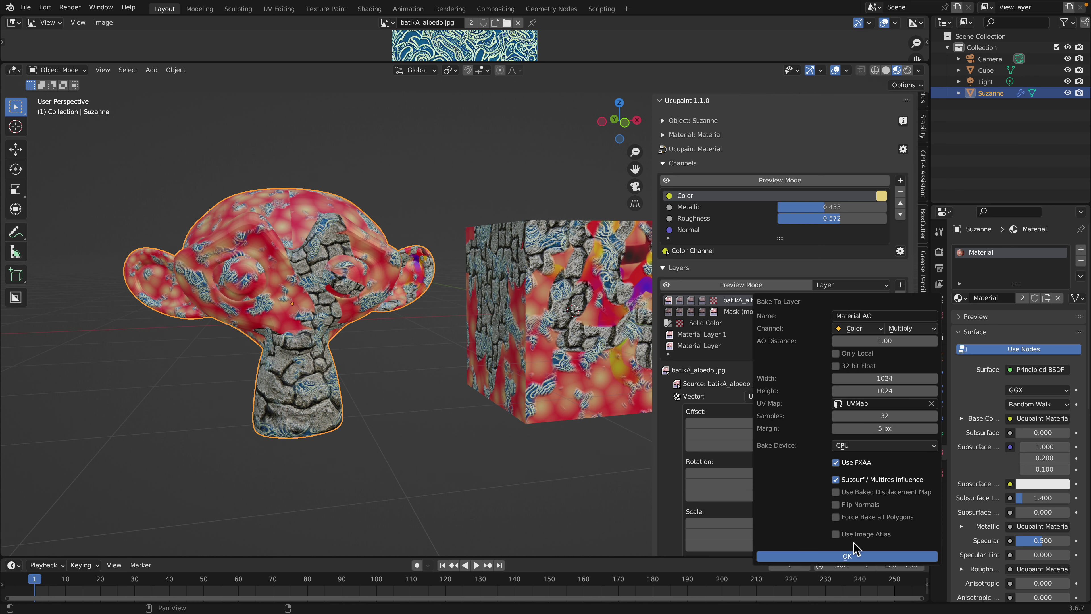
left_click(848, 556)
key("Return")
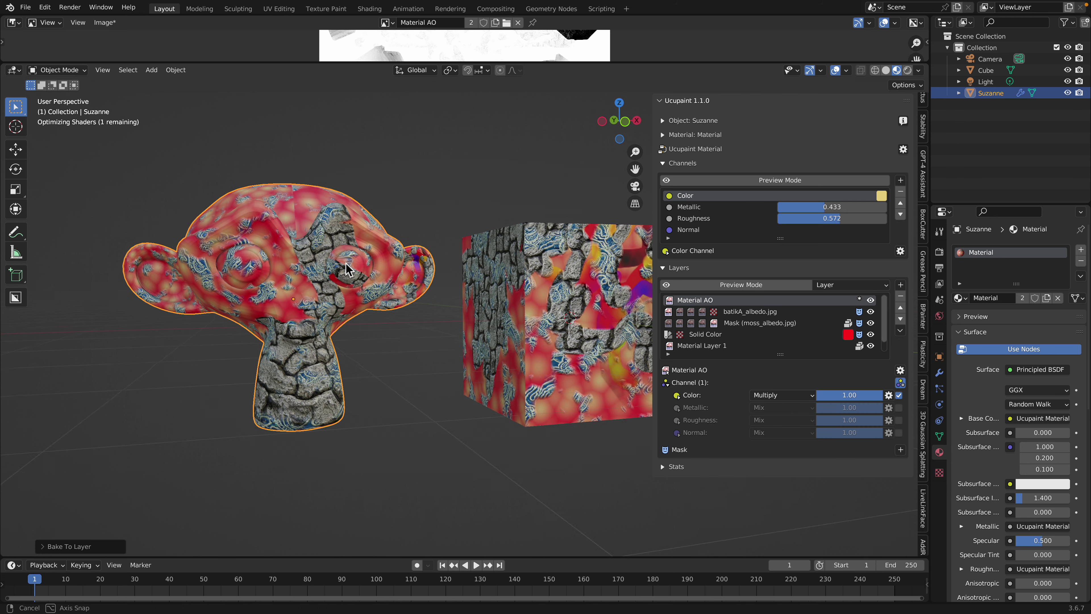
Apply Shade Smooth to the monkey
scroll(347, 270, "up", 3)
scroll(347, 271, "down", 2)
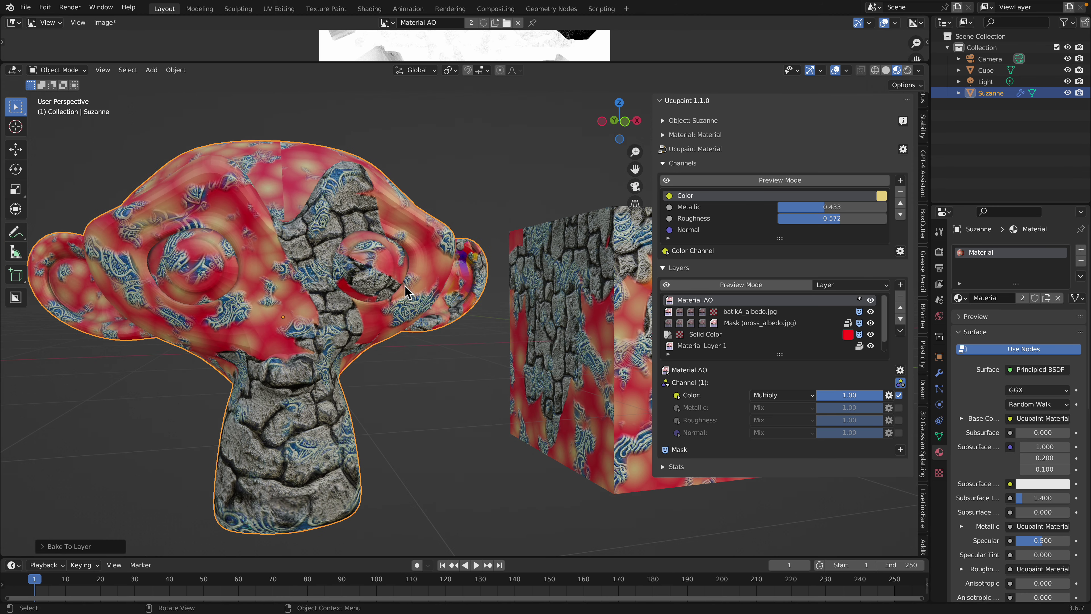
right_click(406, 287)
left_click(397, 247)
Hide and show the Material AO layer to compare the monkey's shading with and without it
left_click(870, 299)
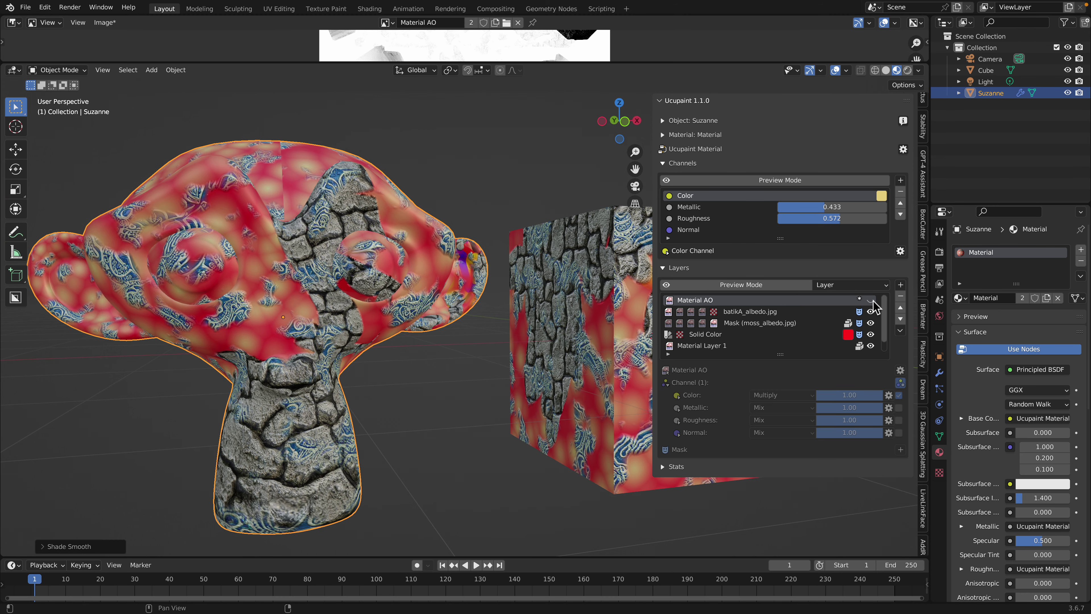
left_click(871, 300)
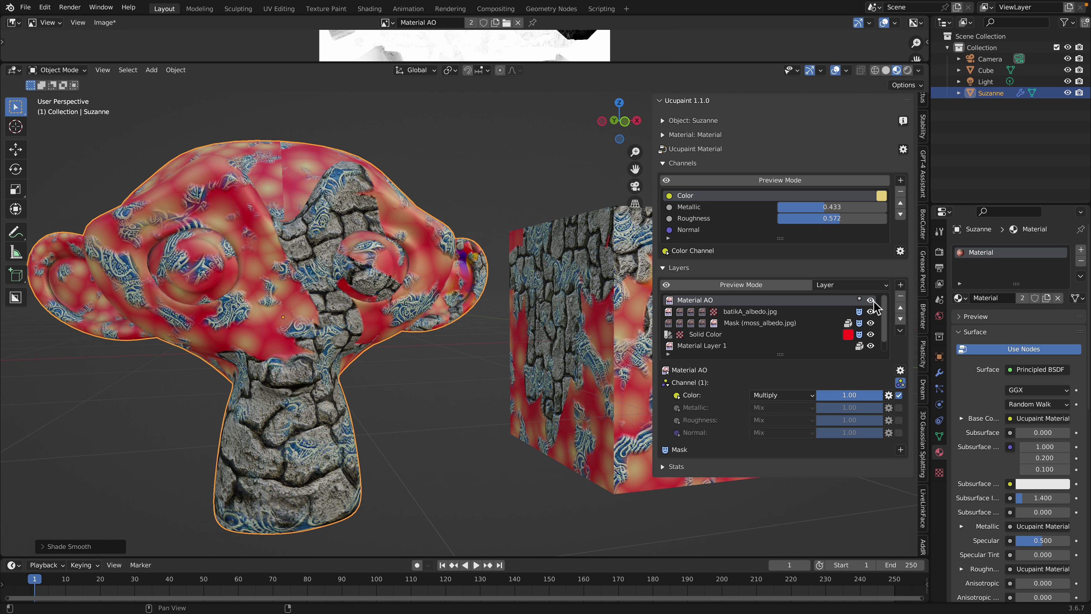
scroll(465, 290, "down", 2)
middle_click_drag(383, 241, 381, 263)
middle_click_drag(381, 262, 372, 263, "shift")
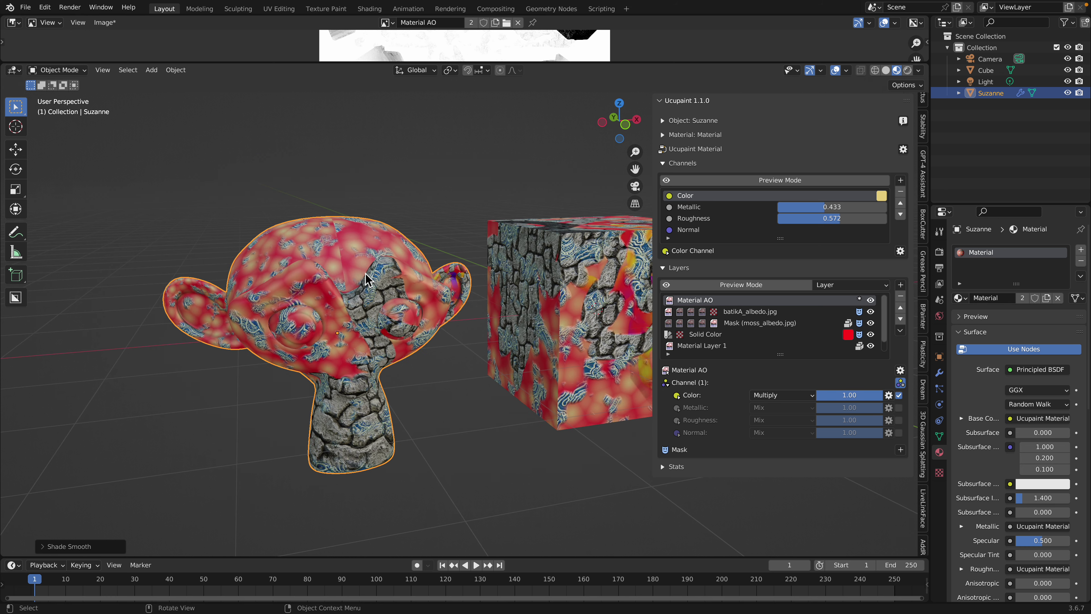
Inspect the ambient occlusion shading on the monkey up close and reposition the monkey beside the cube
left_click(365, 273)
left_click(551, 263)
middle_click_drag(539, 318, 516, 341)
scroll(472, 327, "up", 2)
middle_click_drag(456, 312, 485, 297, "shift")
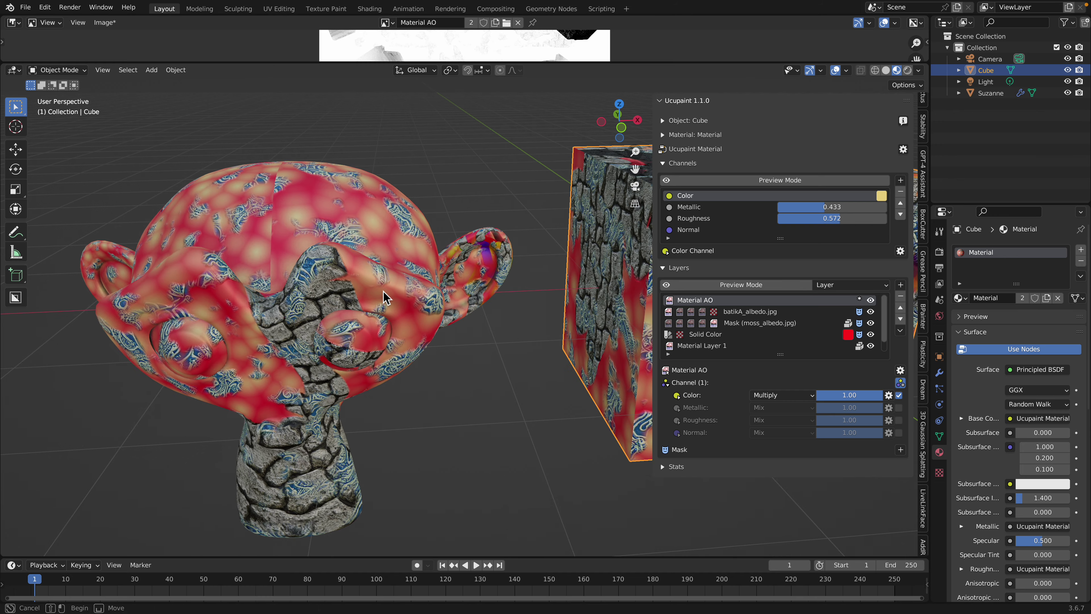
middle_click_drag(384, 297, 451, 344)
left_click(557, 423)
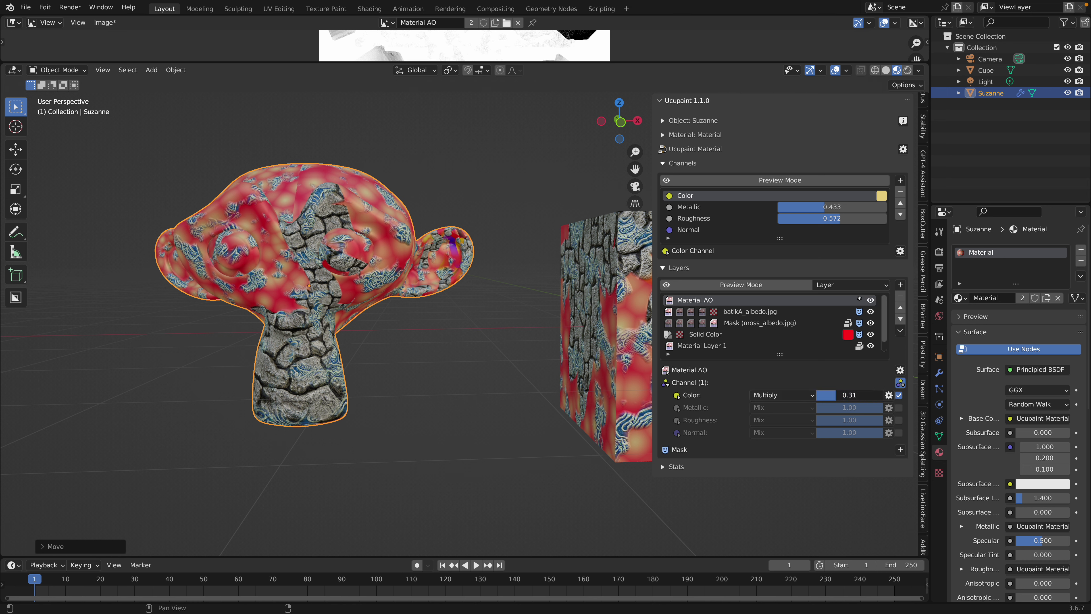
Set the Material AO layer's Color opacity to 1.00 and save the file
left_click_drag(836, 394, 882, 394)
middle_click_drag(571, 347, 476, 316)
key("ctrl+s")
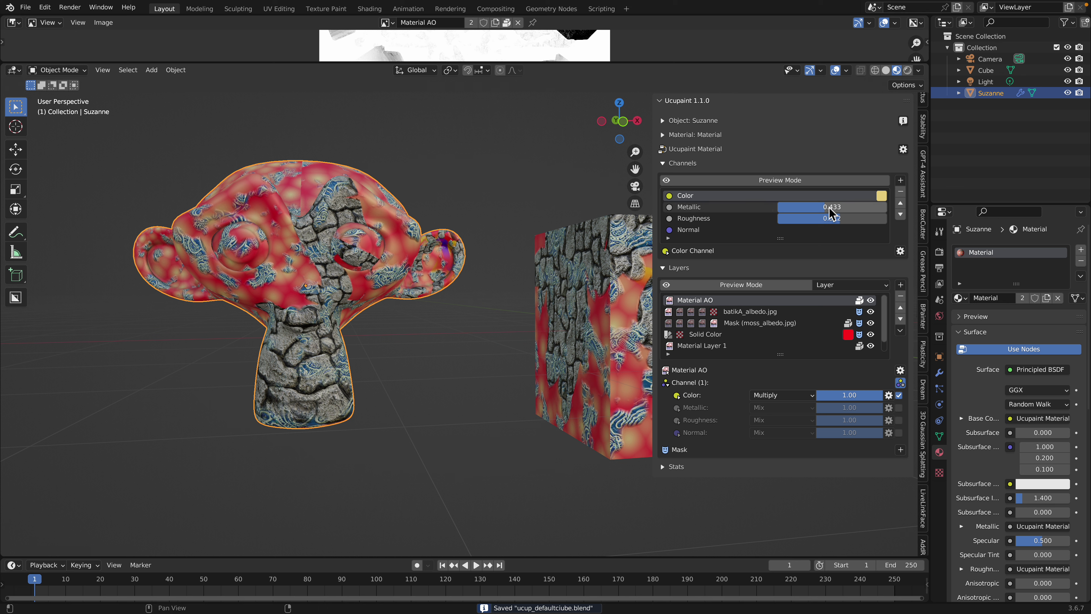
Set the material's Metallic channel to 0.613 and Roughness to 0.268, check the monkey's shine, and save the file
mouse_move(828, 207)
left_mouse_down()
mouse_move(784, 206)
mouse_move(867, 207)
mouse_move(808, 218)
left_mouse_up()
middle_click_drag(407, 232, 414, 337)
scroll(451, 269, "up", 3)
scroll(451, 273, "down", 3)
key("ctrl+s")
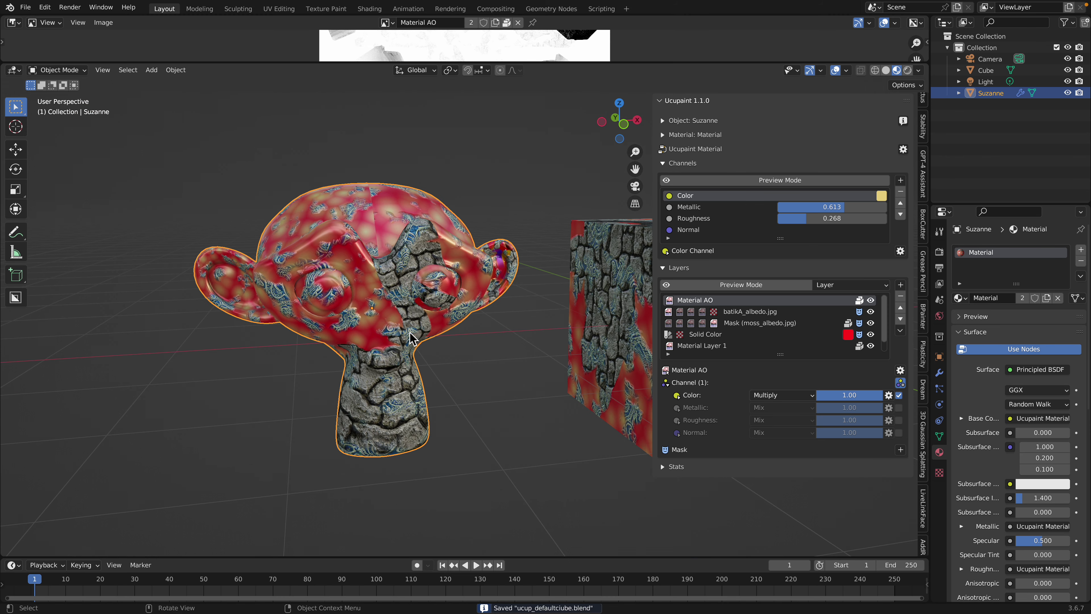
Bake all Ucupaint channels to 1024 × 1024 images using UVMap, with 1 sample and a 5 px margin
left_click(901, 252)
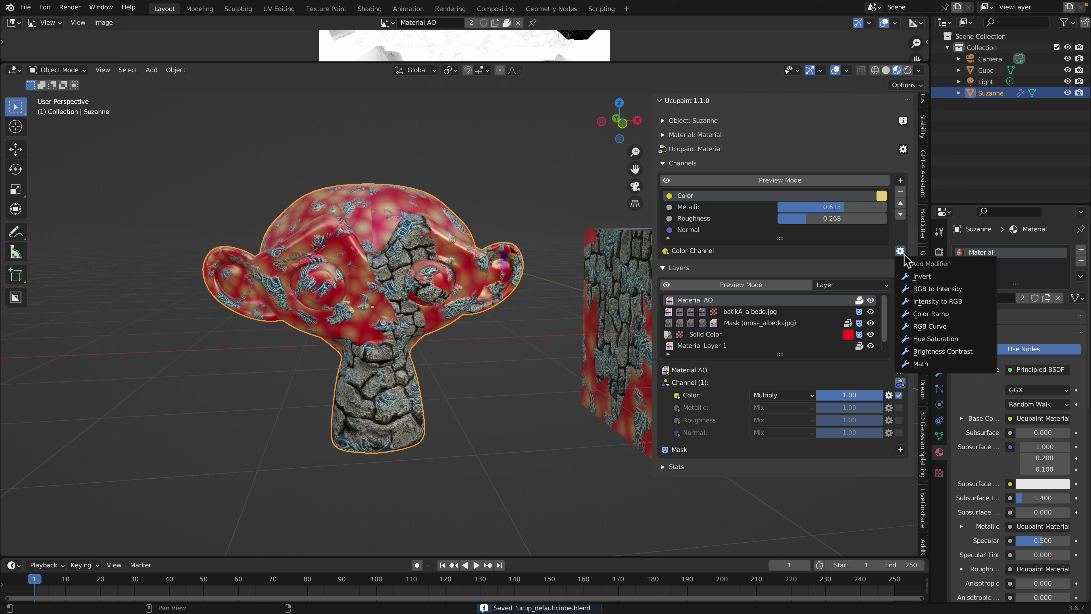
left_click(903, 149)
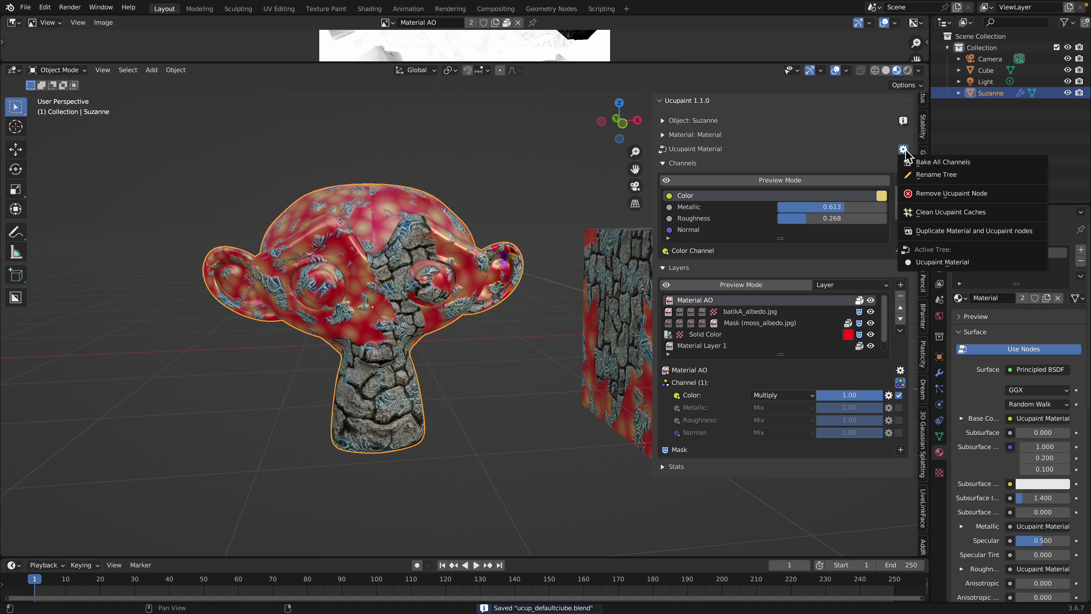
left_click(943, 163)
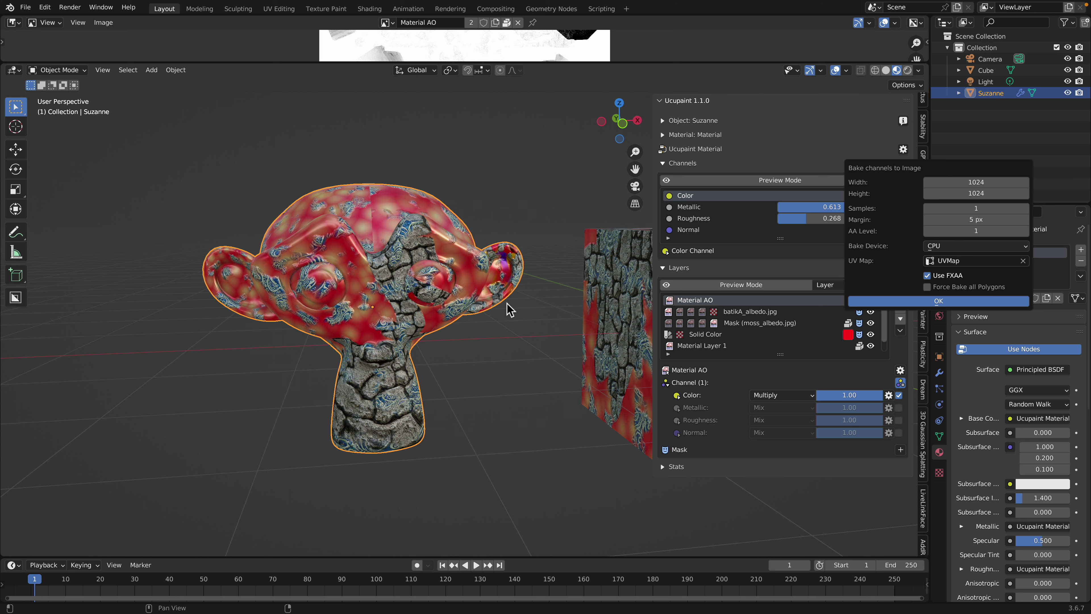
key("Return")
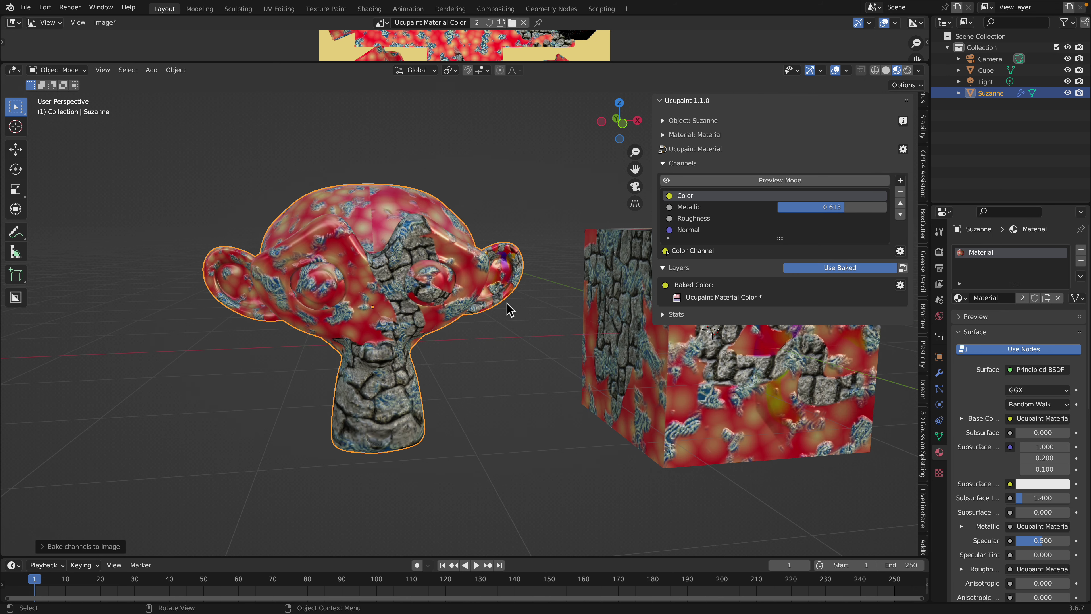
middle_click_drag(518, 310, 514, 304)
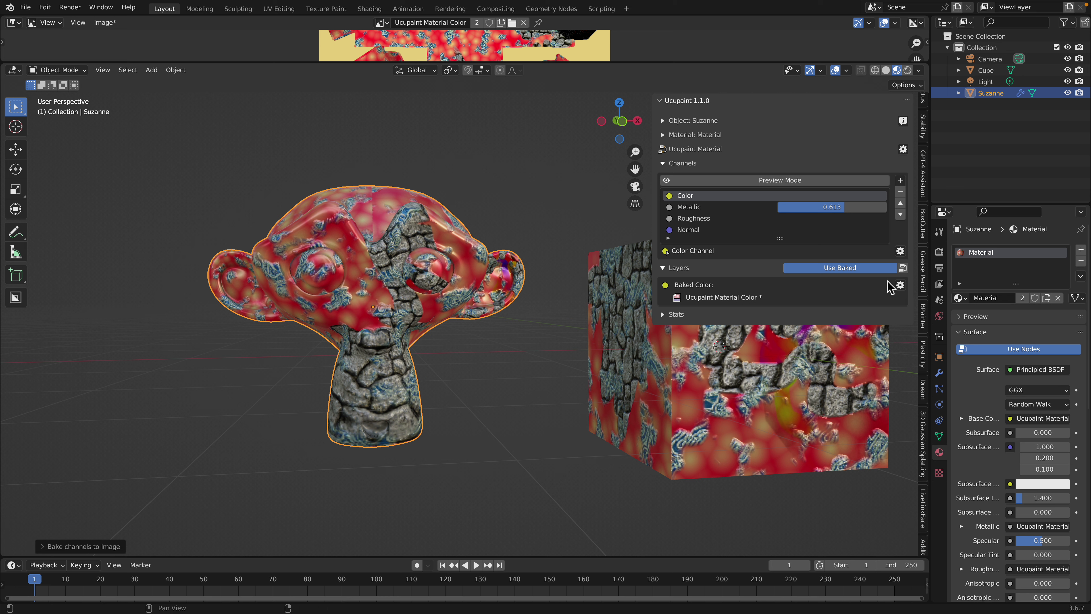
Begin saving the project under a new name, creating and entering a folder named BLEND_ucupmonkey on the Desktop
left_click(901, 285)
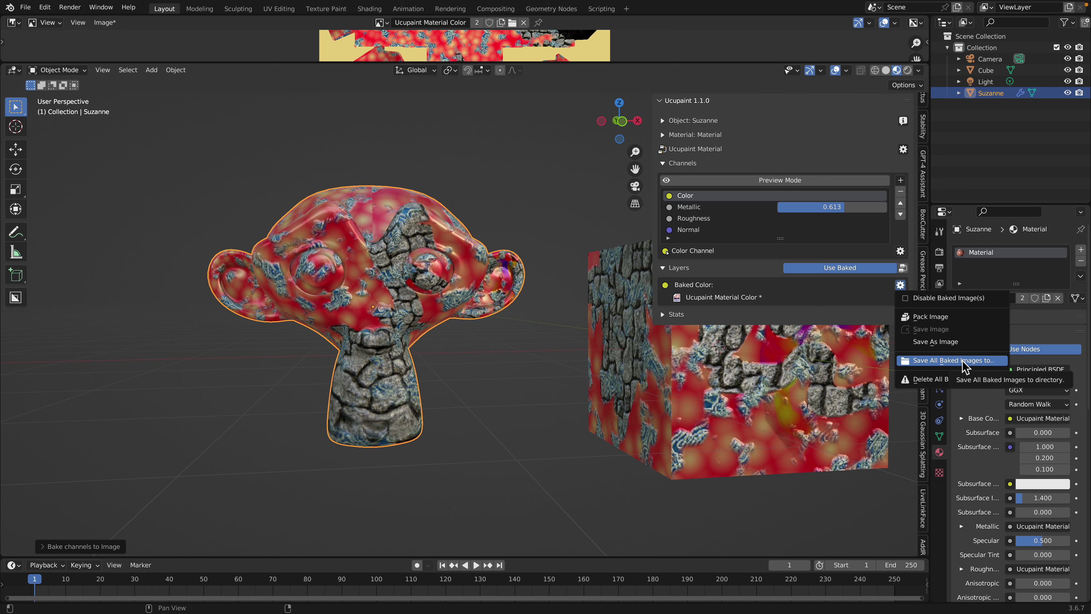
left_click(25, 7)
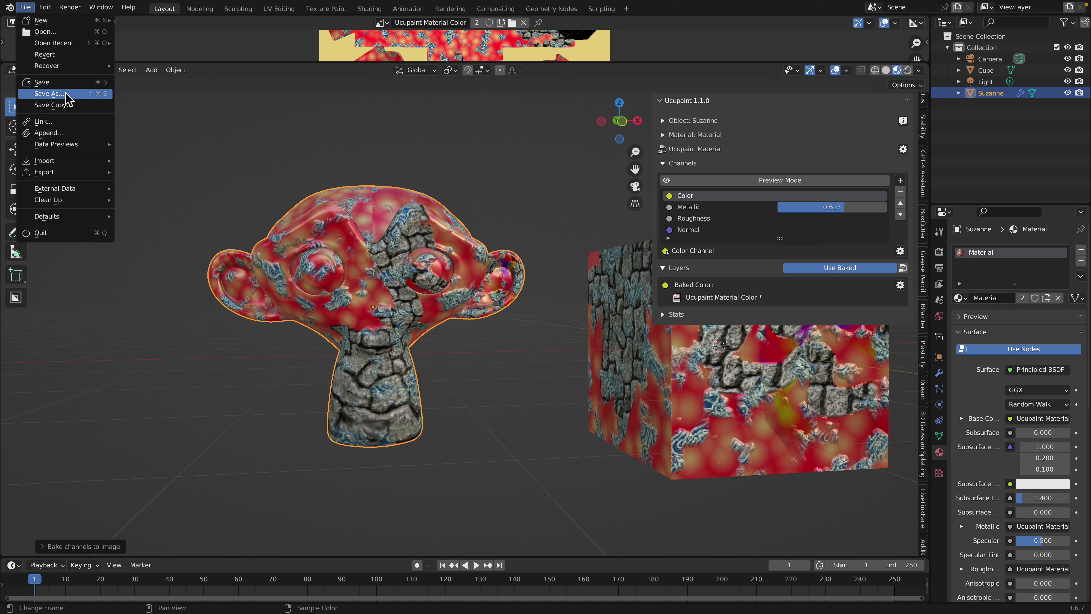
left_click(52, 92)
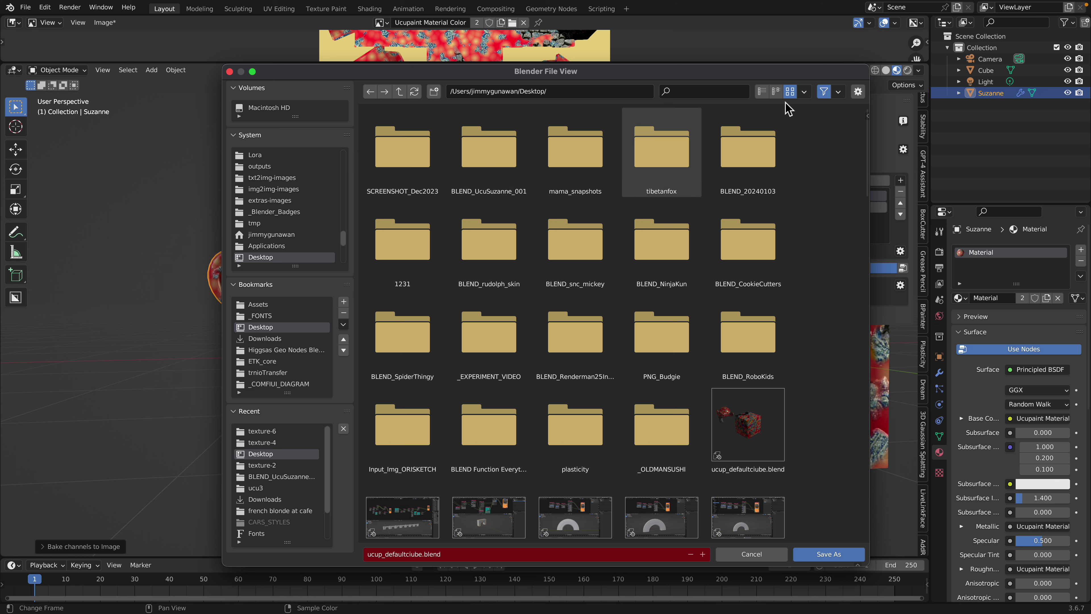
left_click(433, 97)
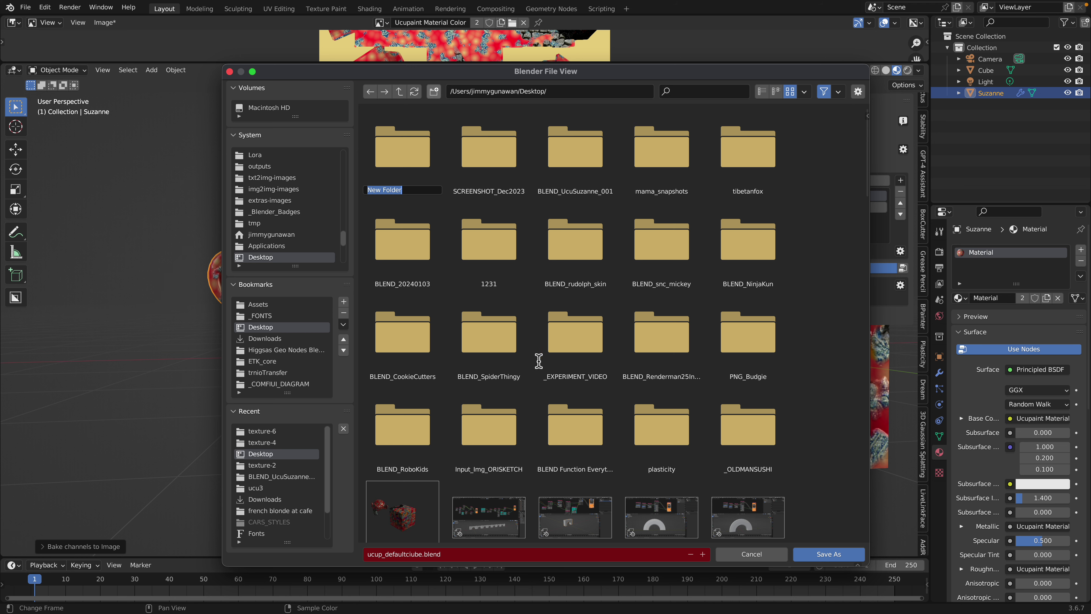
type("BLEND_ucupm")
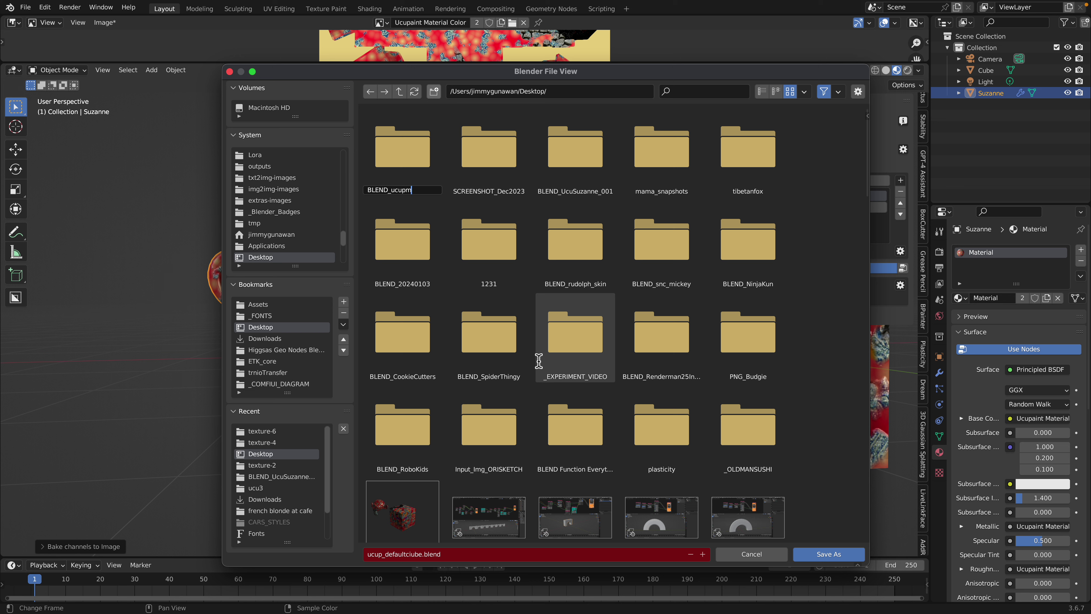
type("onkey")
key("Return")
double_click(413, 163)
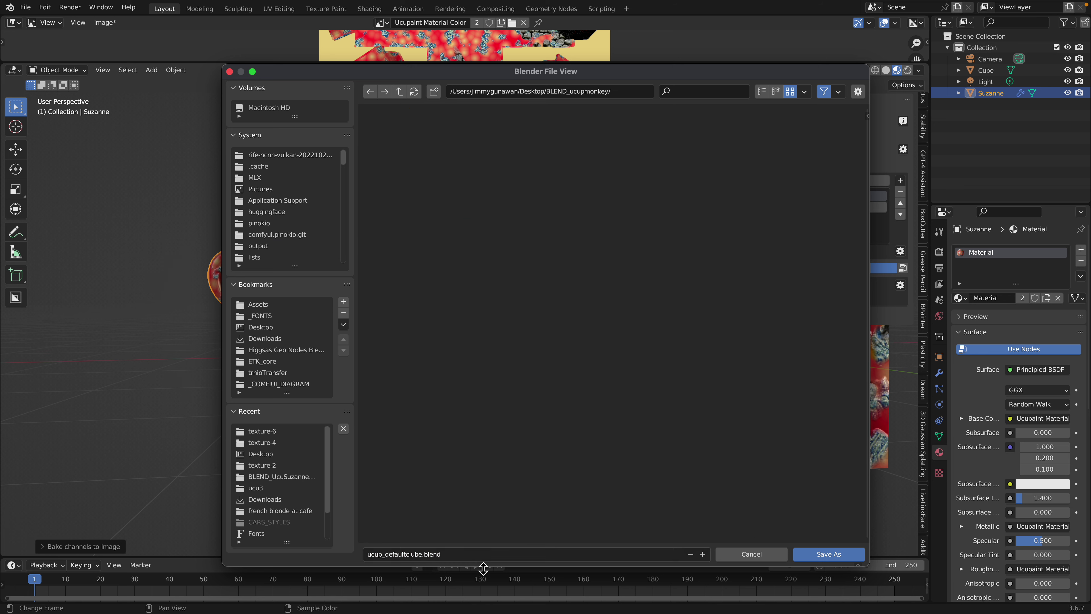
Save the project as ucupmonkey_001.blend in the new folder
double_click(405, 554)
type("ucupmonkey_001")
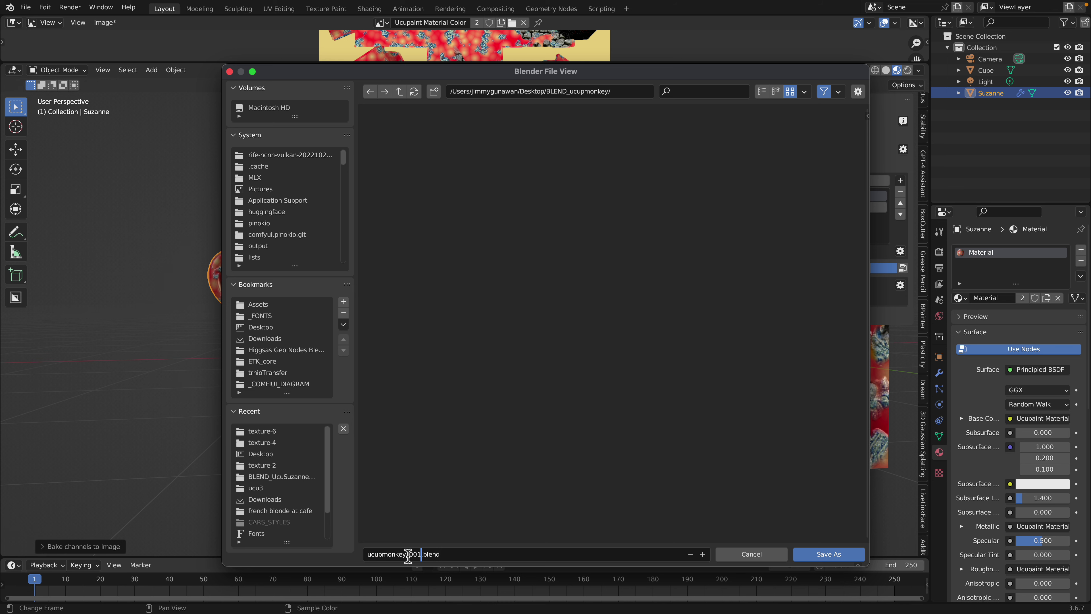
left_click(813, 553)
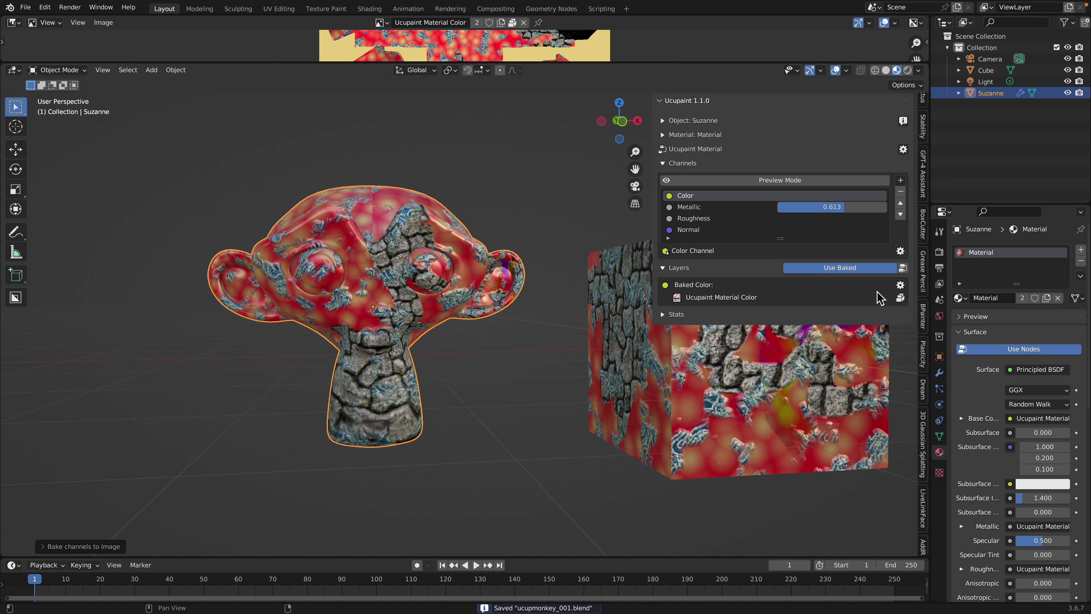
Save all baked images into the BLEND_ucupmonkey folder
left_click(900, 251)
left_click(900, 285)
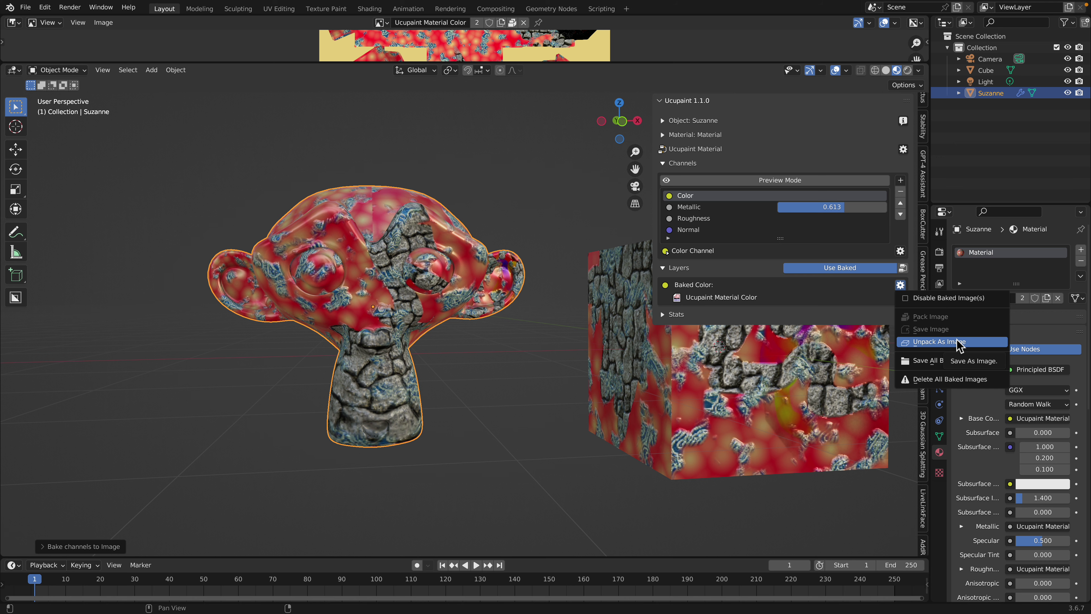
left_click(986, 371)
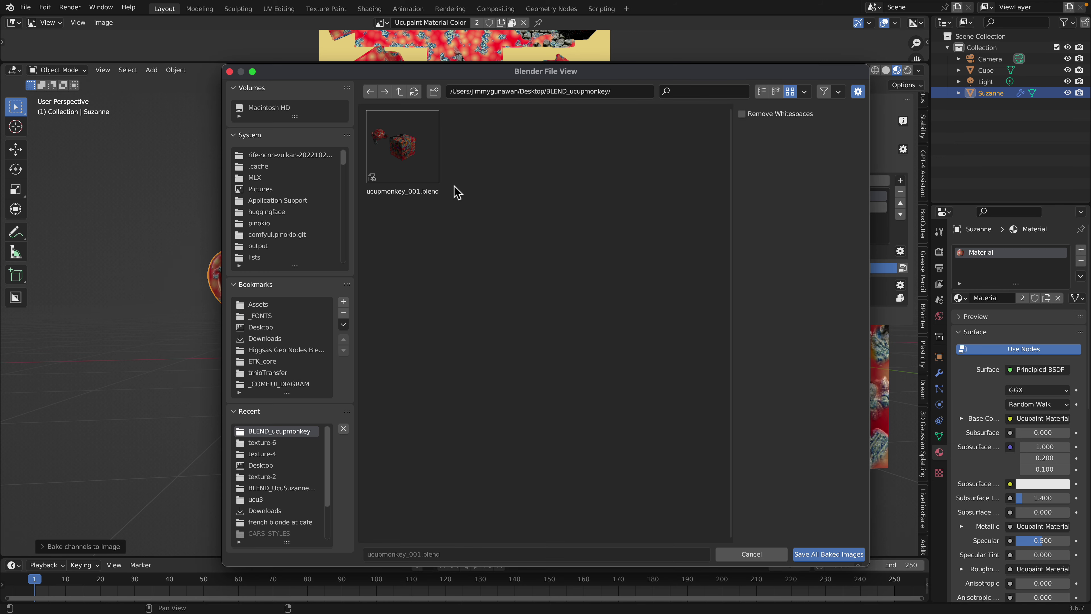
left_click(815, 555)
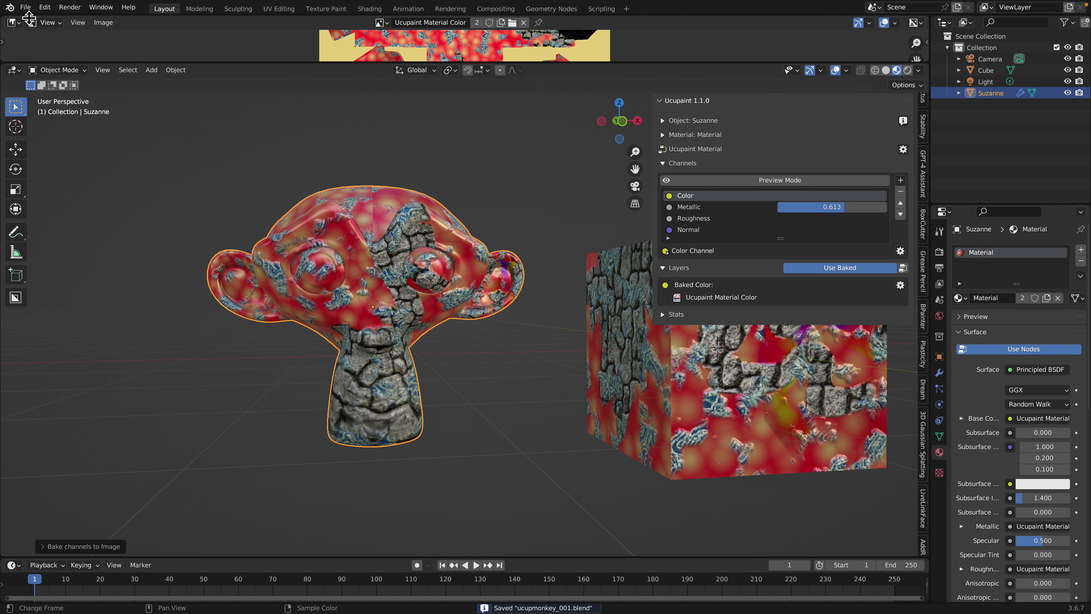
Export the scene in glTF Binary format as ucupmonkey_001.glb in the BLEND_ucupmonkey folder
left_click(26, 7)
mouse_move(73, 173)
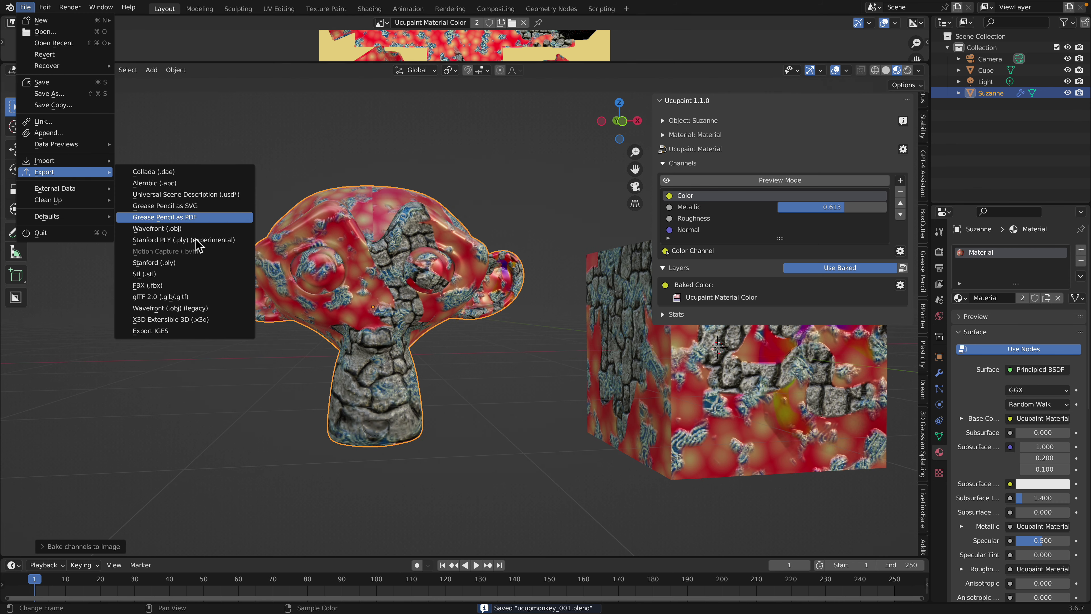
left_click(205, 297)
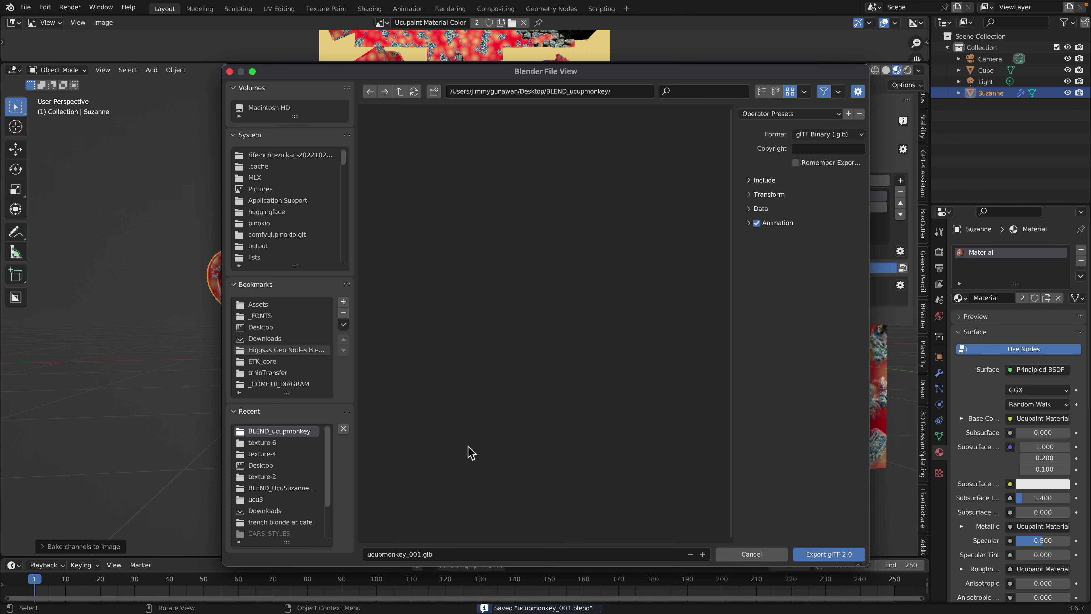
left_click(816, 554)
Switch to the desktop, launch Reality Converter, and move its window aside to uncover the Finder window
key("ctrl+Left")
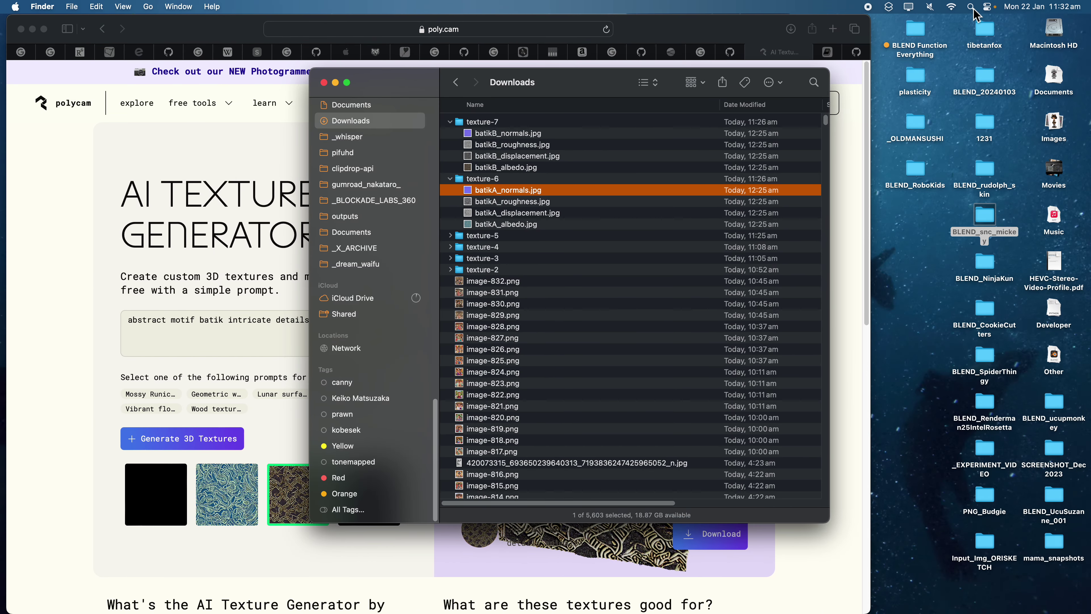
key("super+space")
type("rea")
key("Return")
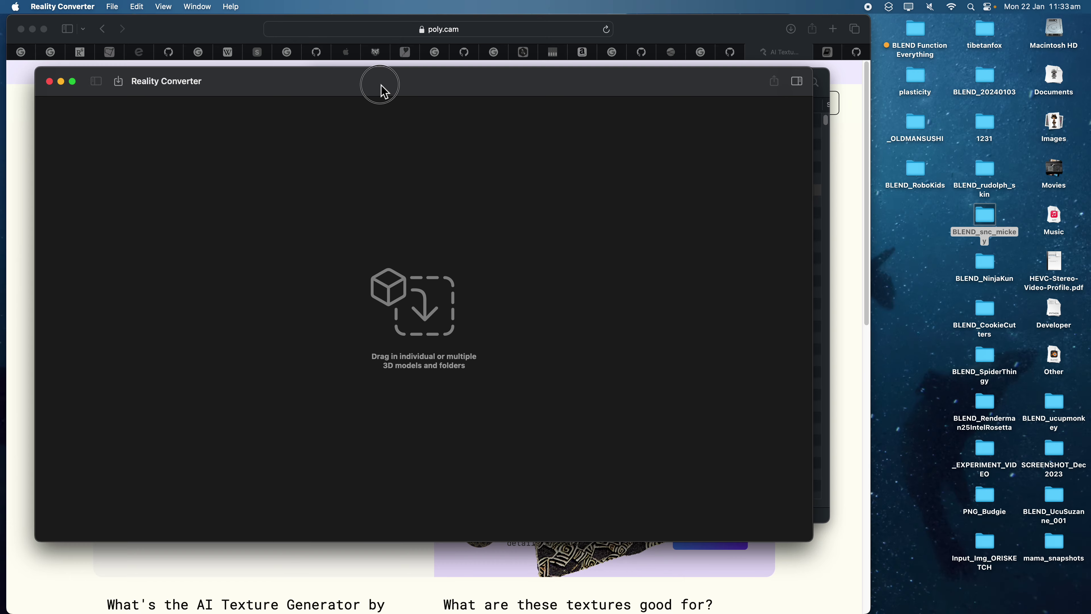
left_click_drag(380, 87, 783, 95)
Open the BLEND_ucupmonkey folder on the Desktop in Finder and import ucupmonkey_001.glb into Reality Converter, keeping the texture files accessible
left_click(318, 99)
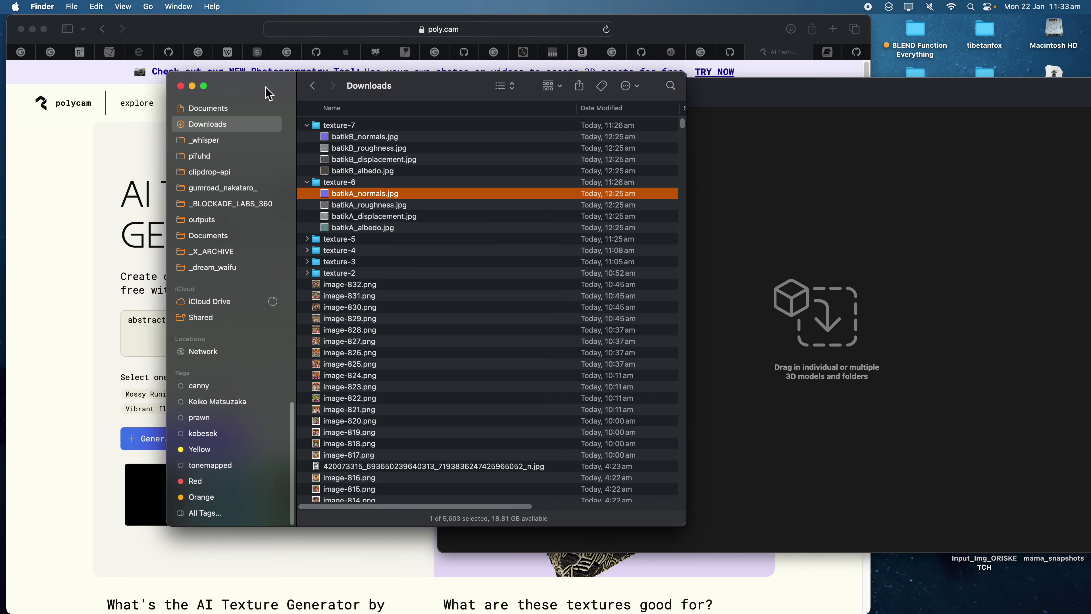
scroll(212, 166, "up", 10)
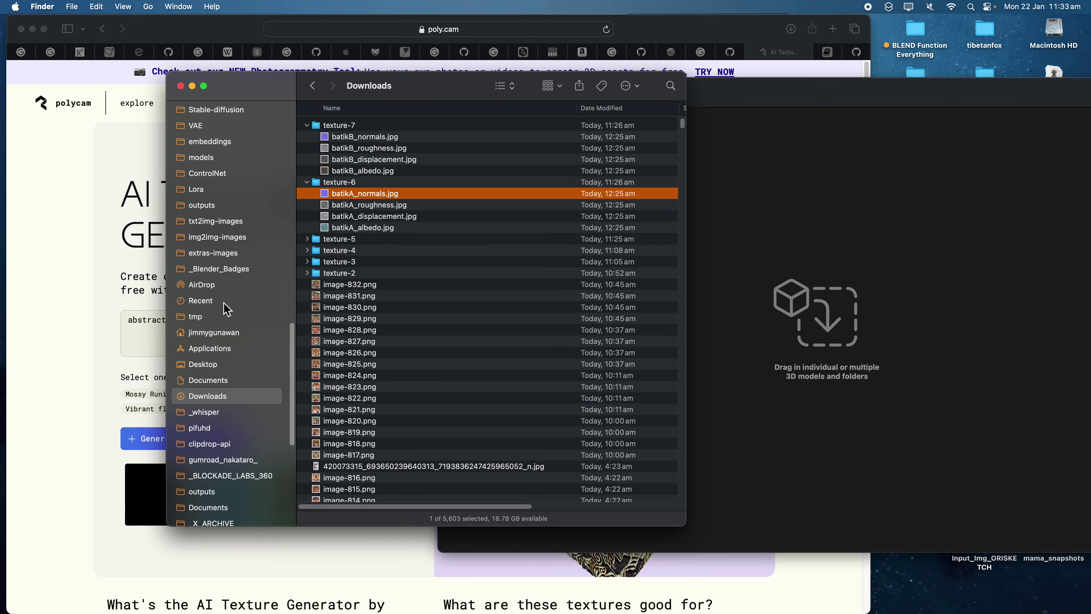
left_click(226, 364)
double_click(361, 129)
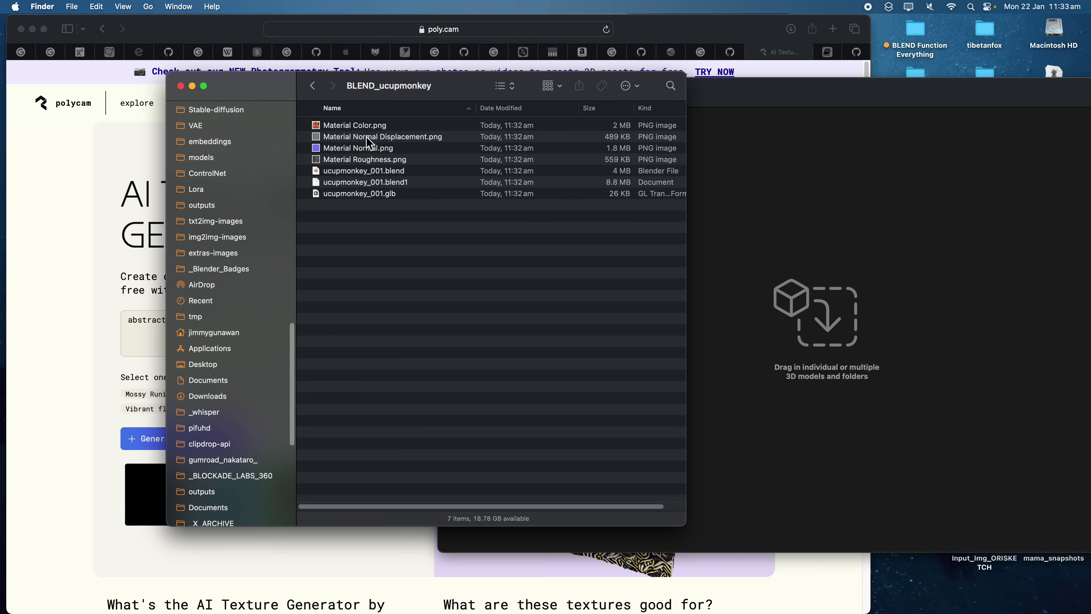
left_click_drag(374, 198, 825, 309)
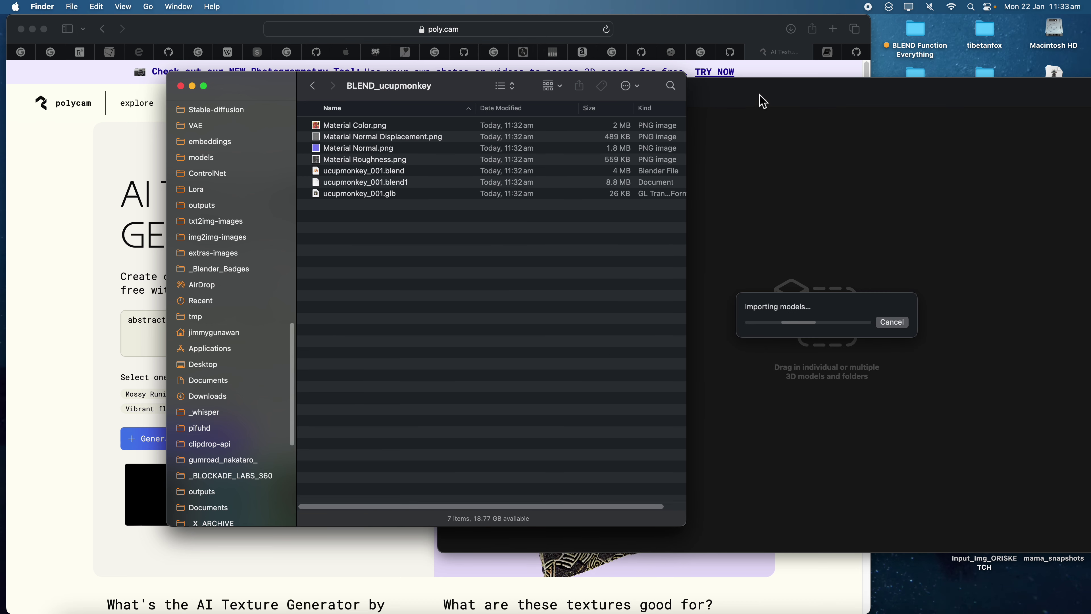
left_click_drag(760, 99, 470, 207)
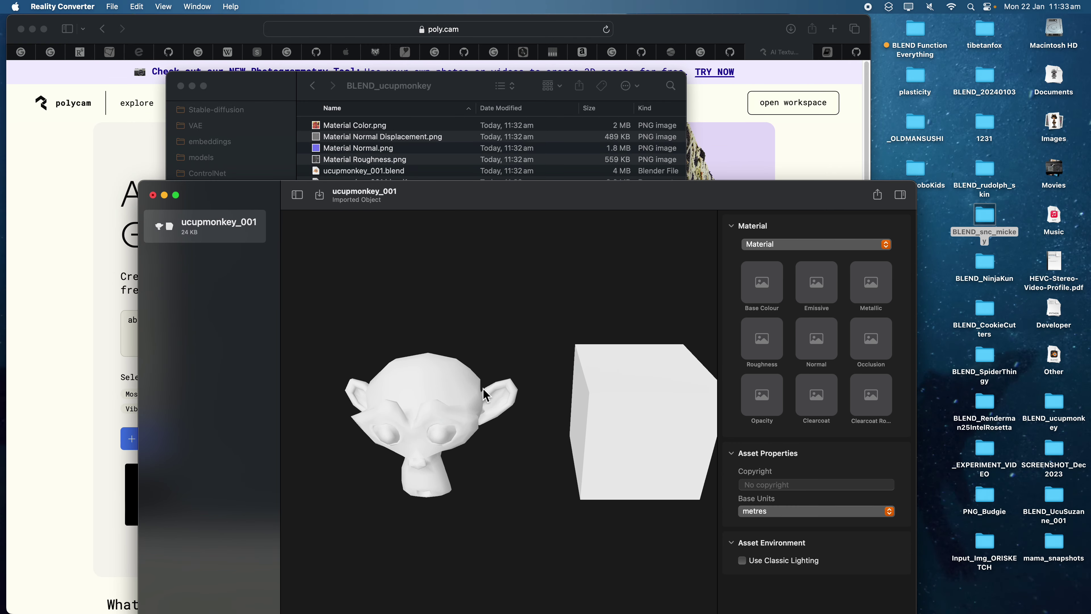
Assign Material Color.png as Base Colour, Material Roughness.png as Roughness and Material Normal.png as Normal, and inspect the textured models
left_click_drag(378, 125, 761, 282)
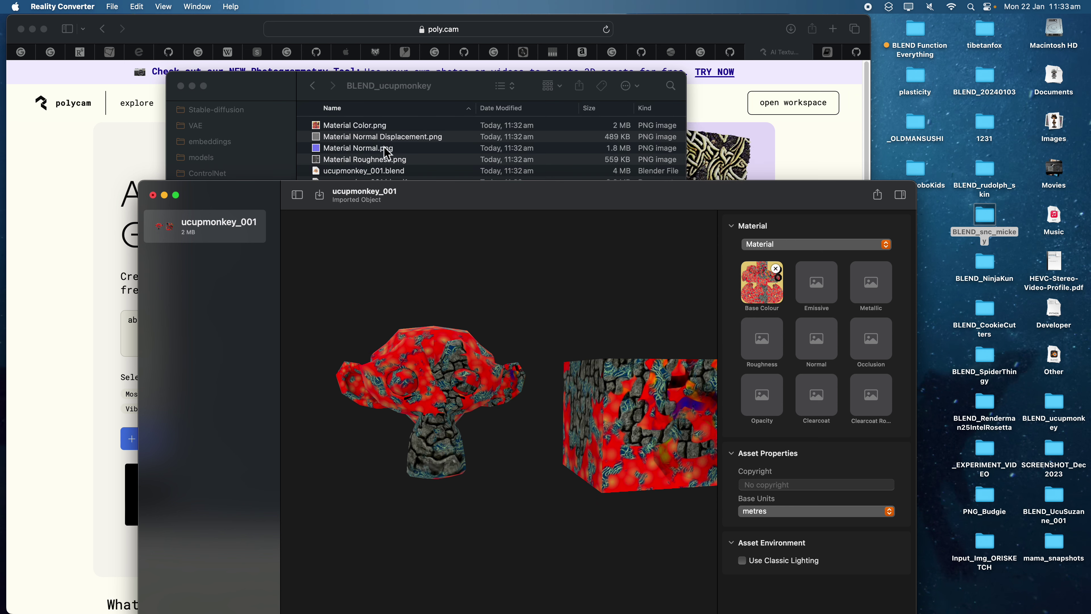
left_click_drag(378, 159, 760, 337)
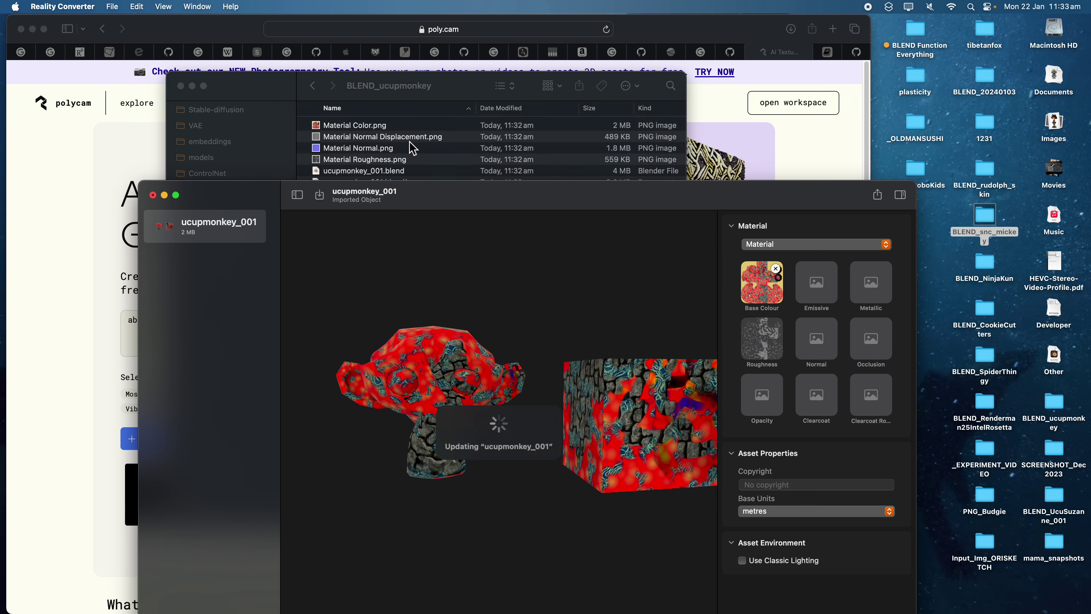
left_click_drag(393, 149, 816, 340)
left_click_drag(525, 374, 498, 397)
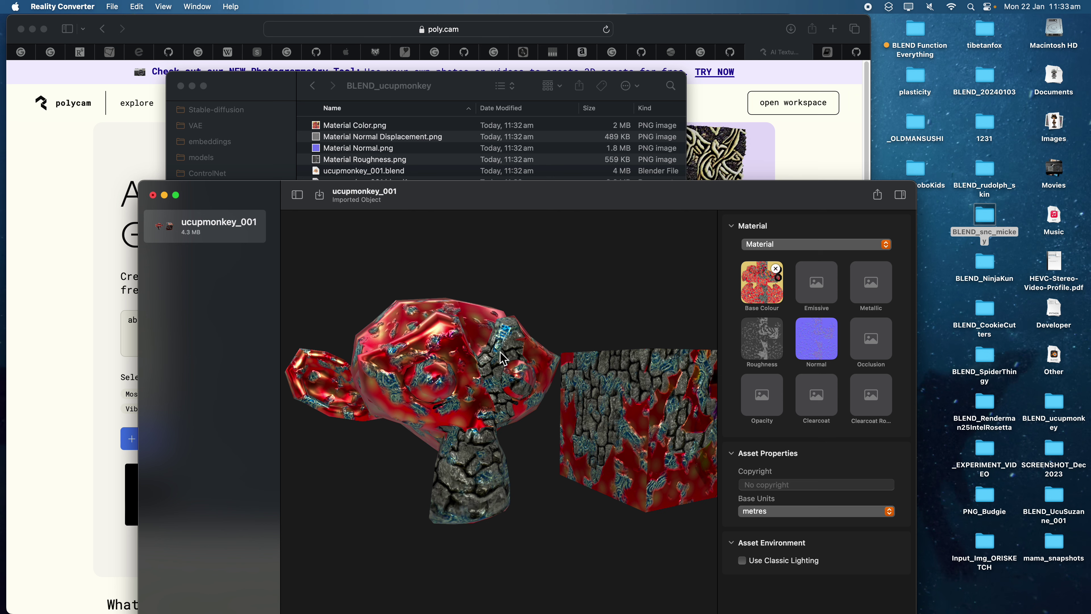
left_click_drag(502, 358, 482, 350)
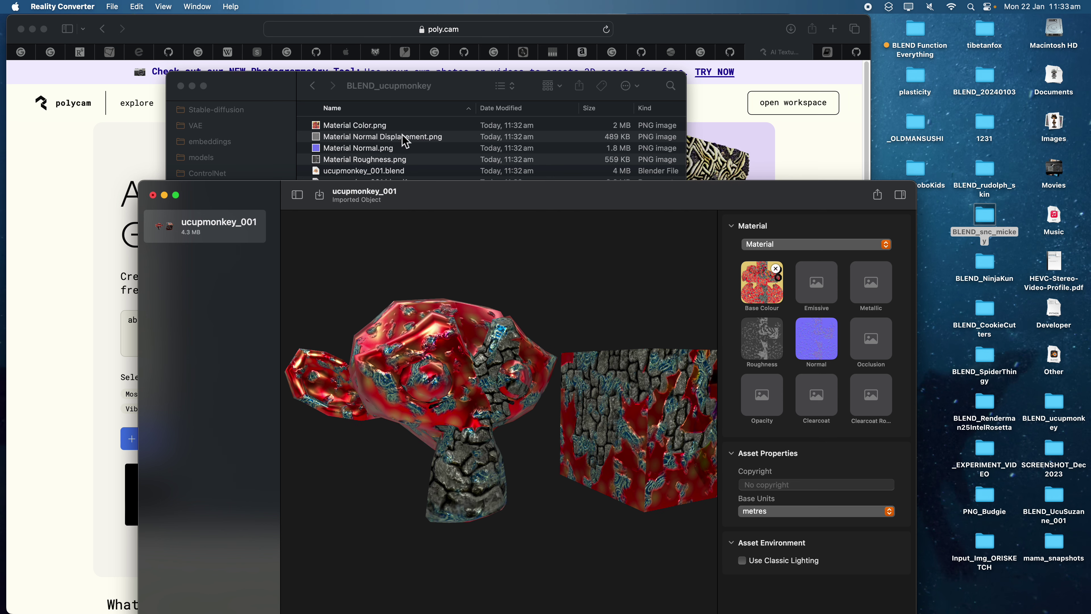
Assign Material Normal Displacement.png as the Metallic map and inspect its effect on the monkey and cube
left_click_drag(404, 140, 875, 293)
left_click_drag(714, 332, 520, 334)
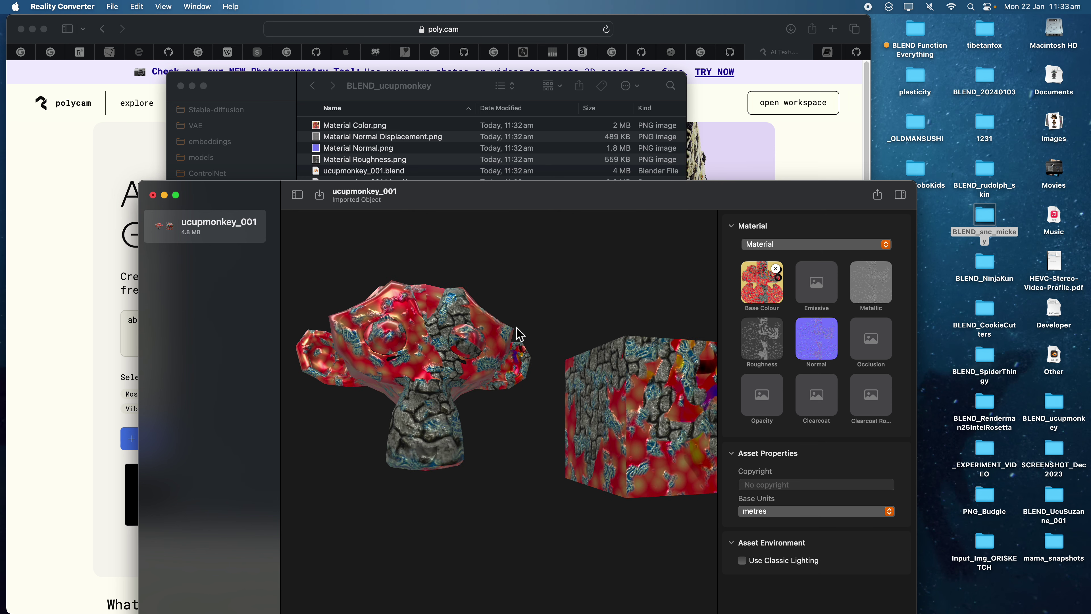
mouse_move(454, 183)
left_mouse_down()
mouse_move(454, 259)
mouse_move(450, 183)
left_mouse_up()
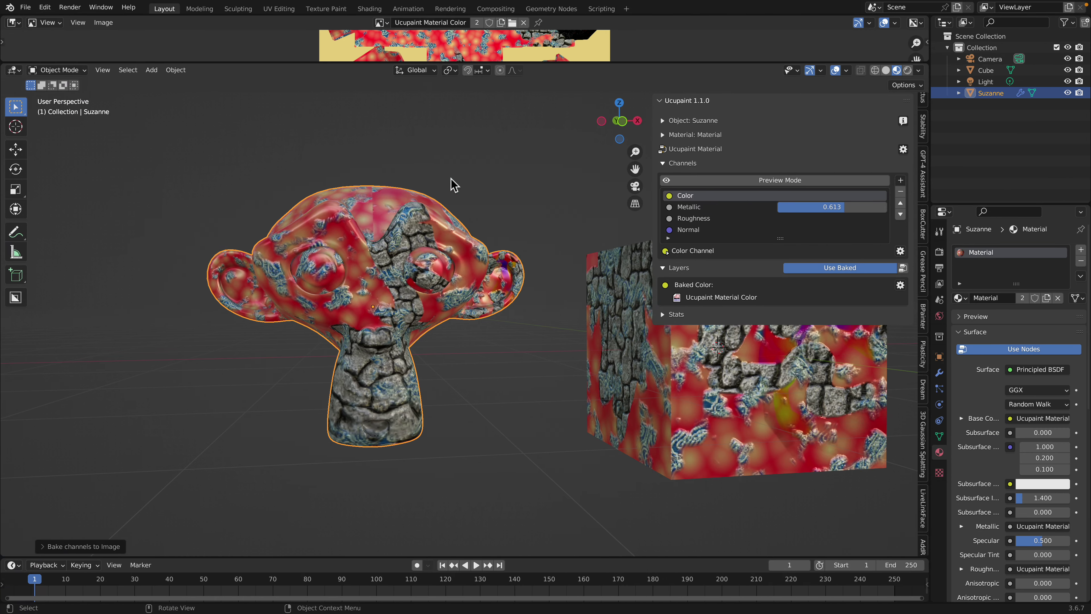
Switch to Blender and re-export the monkey over ucupmonkey_001.glb as glTF Binary, limited to Selected Objects with Apply Modifiers enabled
left_click(396, 141)
left_click(388, 221)
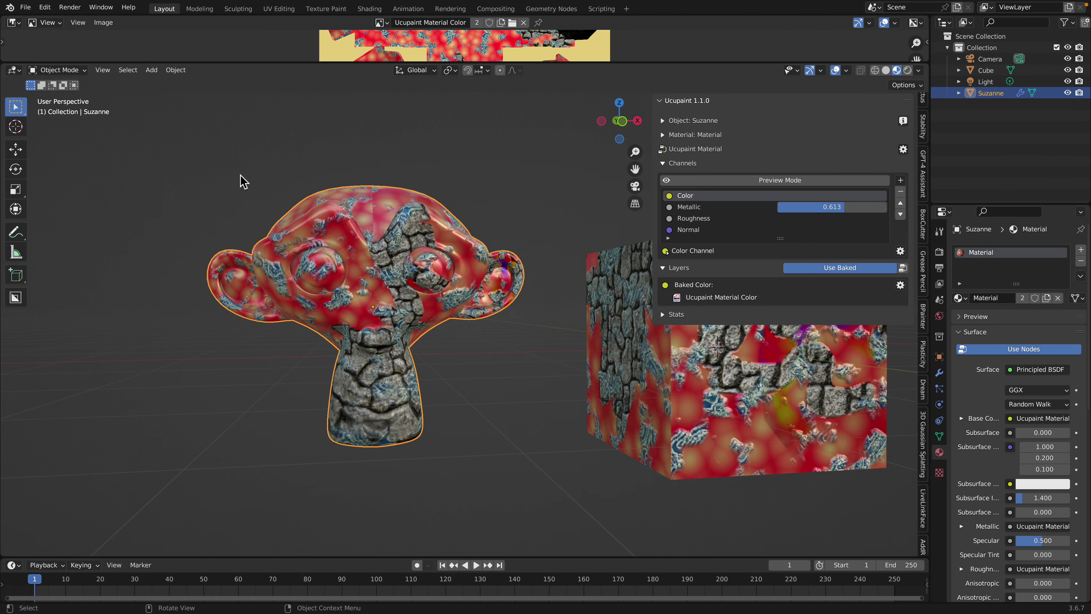
left_click(26, 8)
left_click(66, 173)
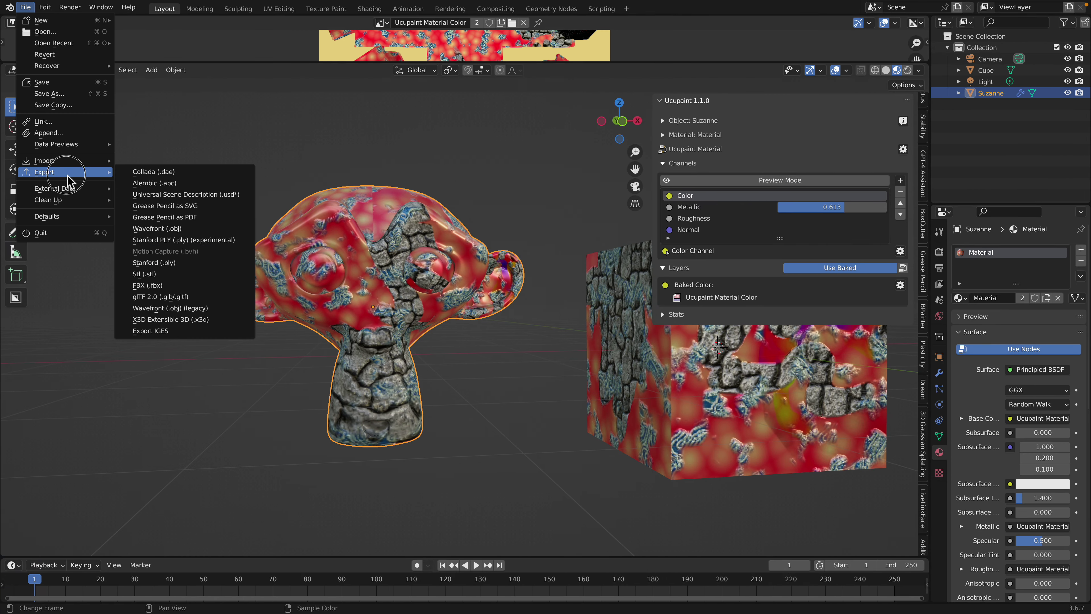
left_click(192, 297)
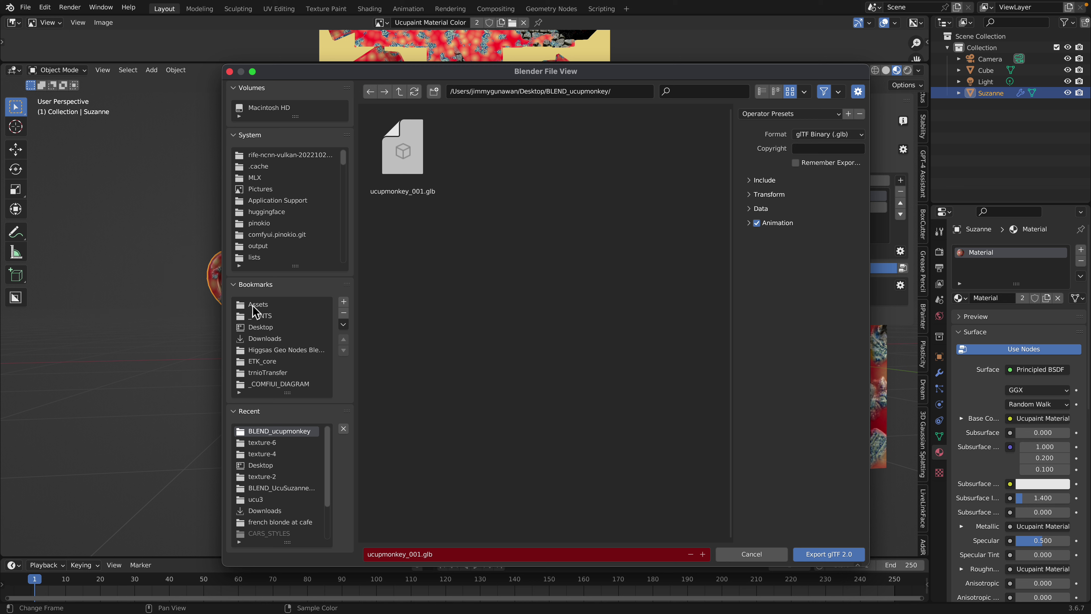
left_click(764, 182)
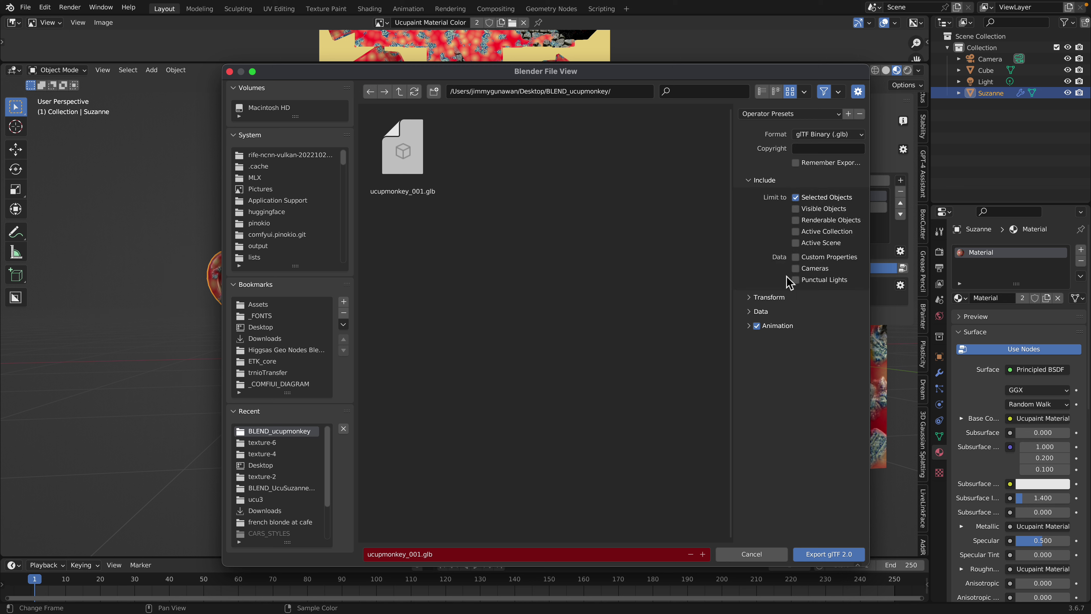
left_click(761, 311)
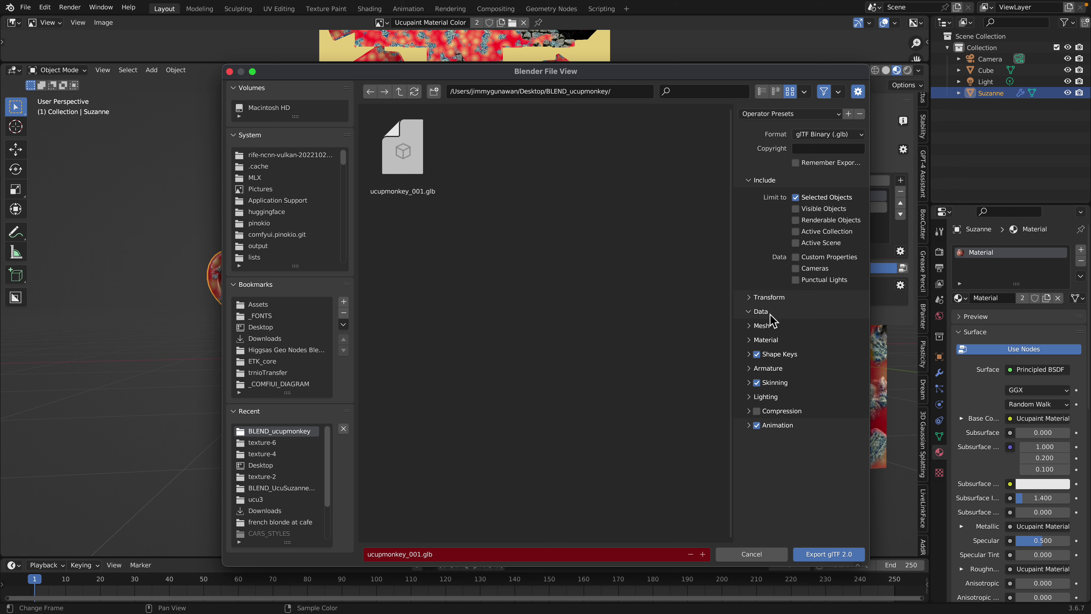
left_click(769, 325)
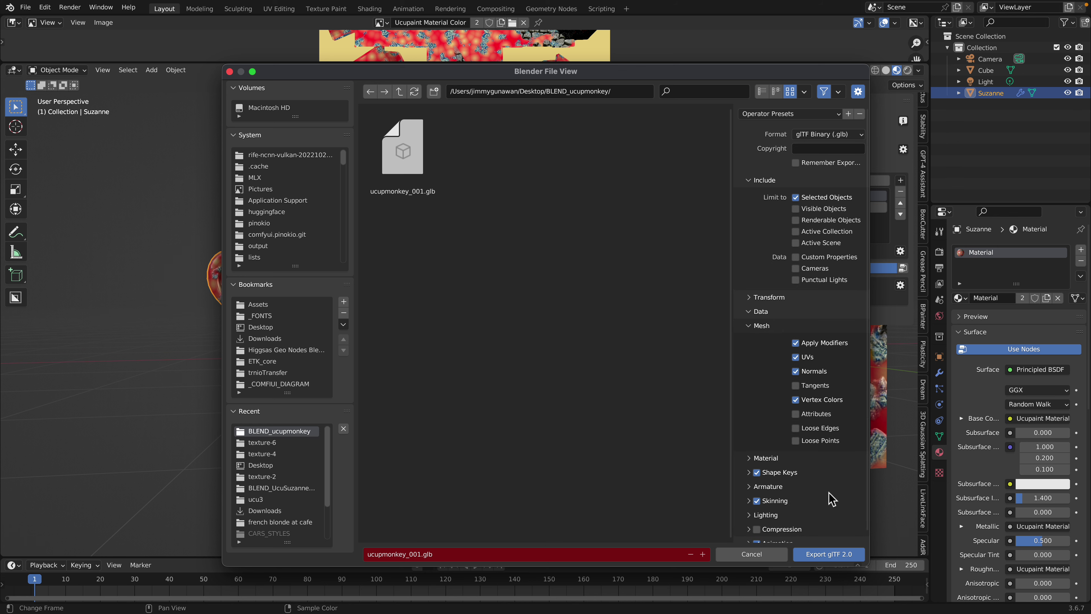
left_click(819, 555)
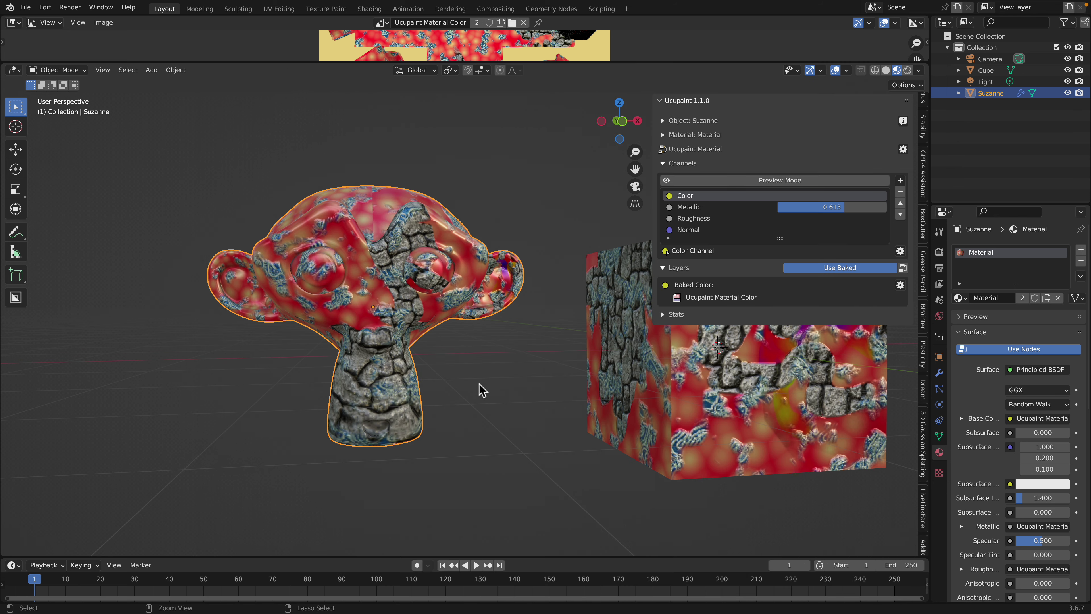
Switch back to Reality Converter, inspect the re-exported monkey, and reposition the window below the texture files
key("ctrl+Left")
left_click_drag(470, 240, 458, 144)
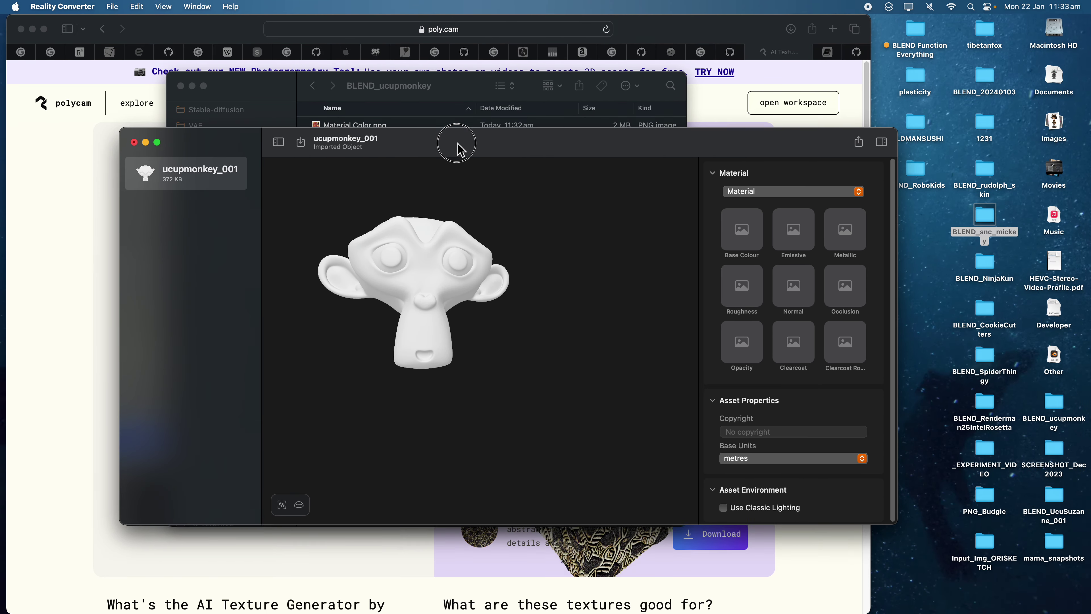
left_click_drag(439, 262, 451, 286)
left_click_drag(494, 147, 503, 206)
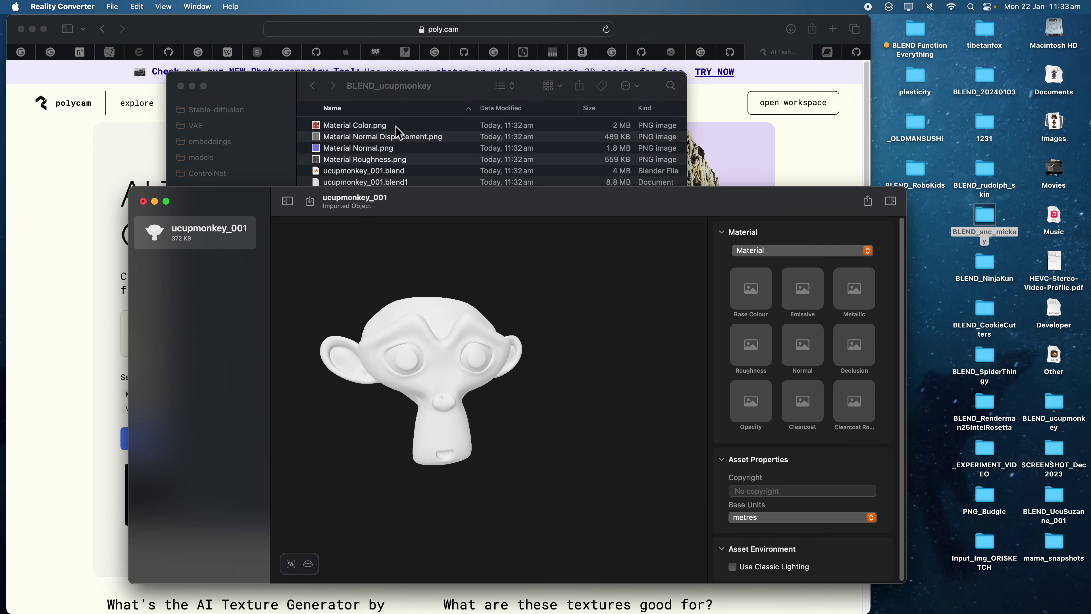
Try to assign the Material Color, Roughness and Normal images to the monkey's matching material maps and inspect the model
left_click_drag(399, 132, 769, 296)
left_click_drag(412, 137, 481, 145)
left_click(374, 125)
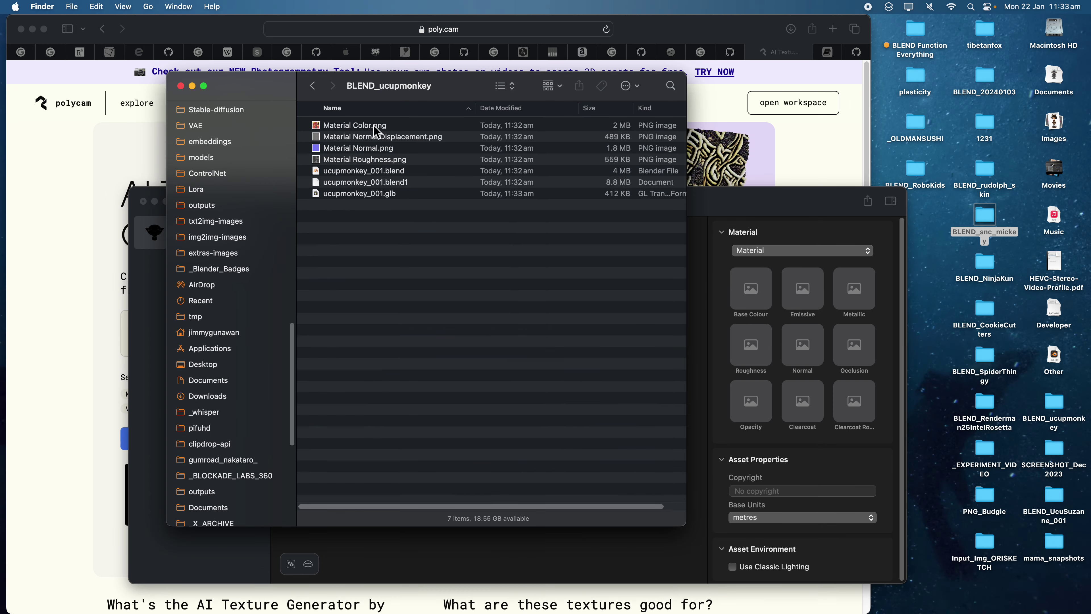
left_click_drag(377, 130, 755, 288)
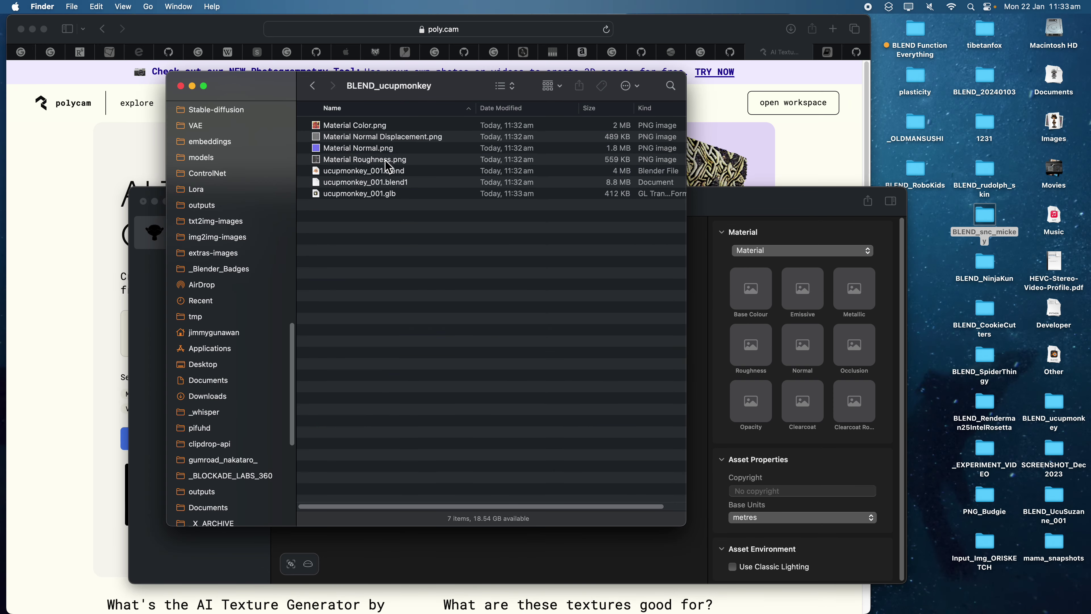
left_click_drag(387, 164, 751, 344)
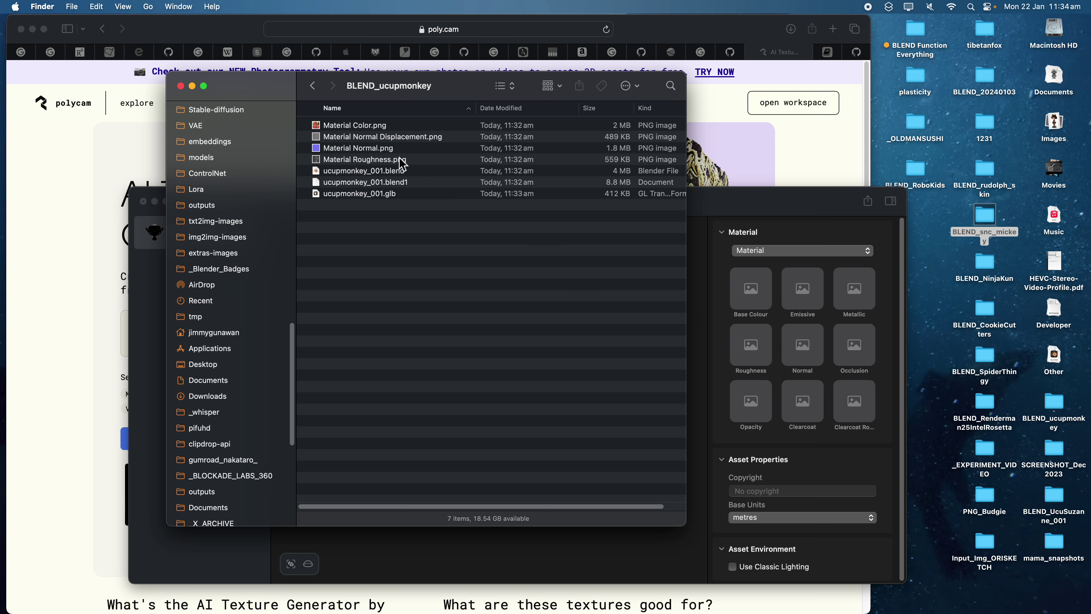
left_click_drag(385, 153, 808, 346)
left_click(161, 193)
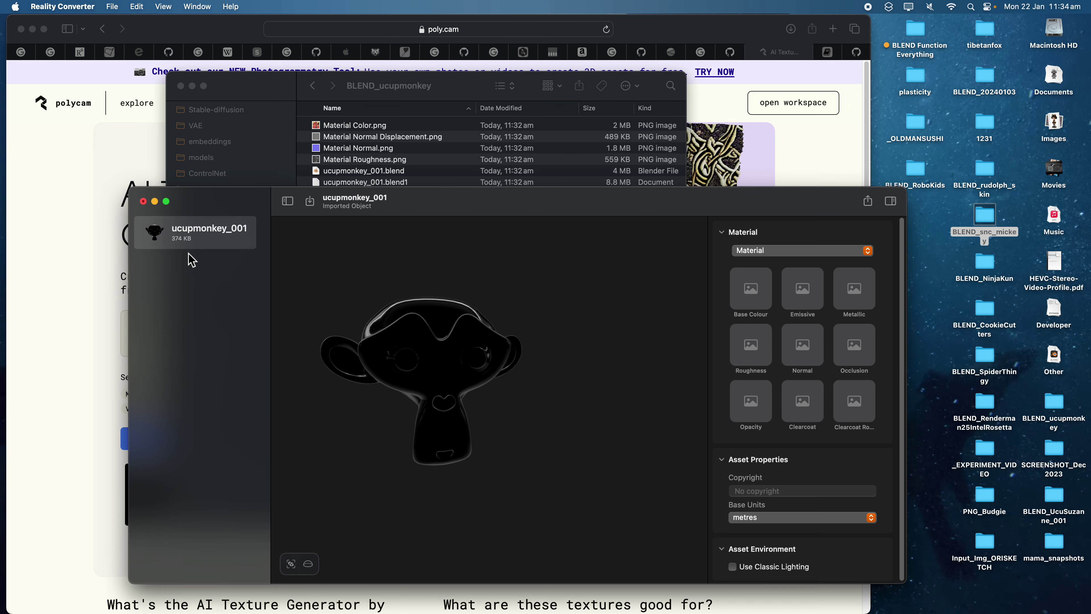
left_click_drag(425, 351, 445, 327)
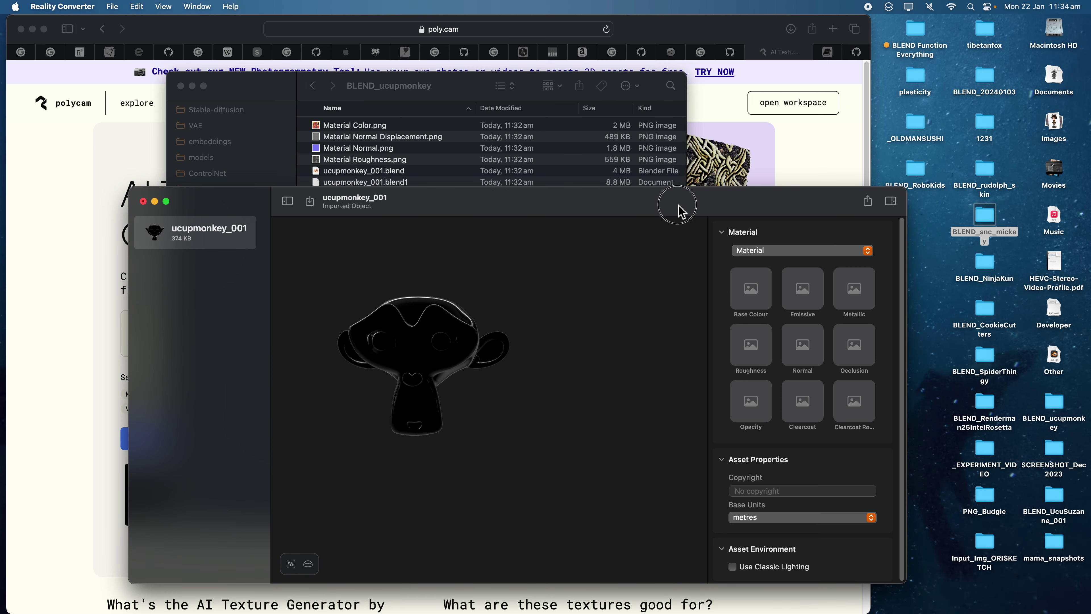
left_click_drag(678, 210, 634, 278)
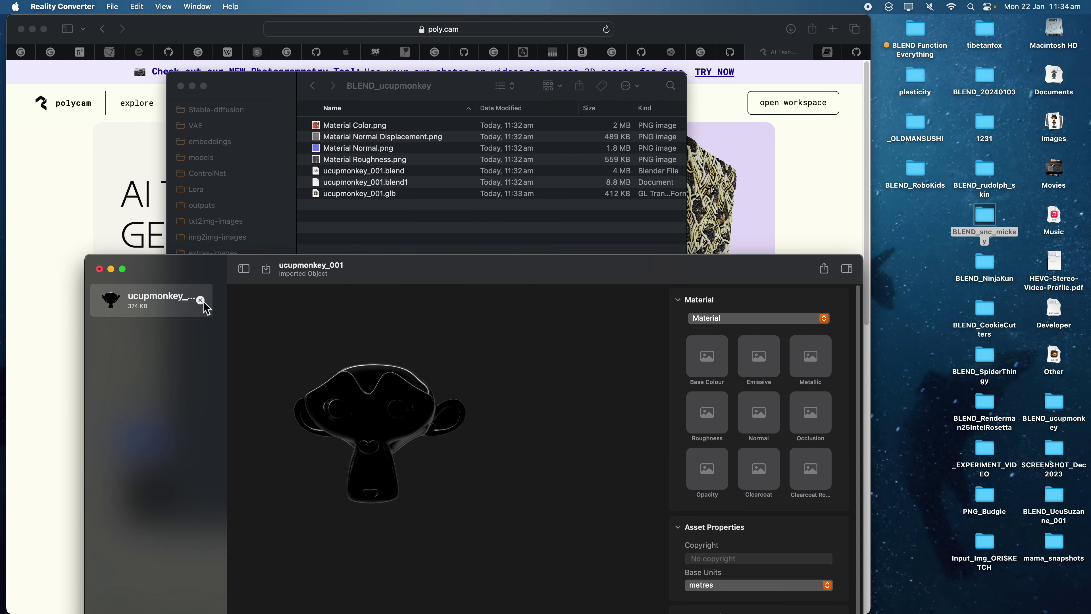
Remove the black monkey, import ucupmonkey_001.glb again, and assign Material Color.png as its Base Colour
left_click(201, 299)
left_click_drag(387, 194, 502, 209)
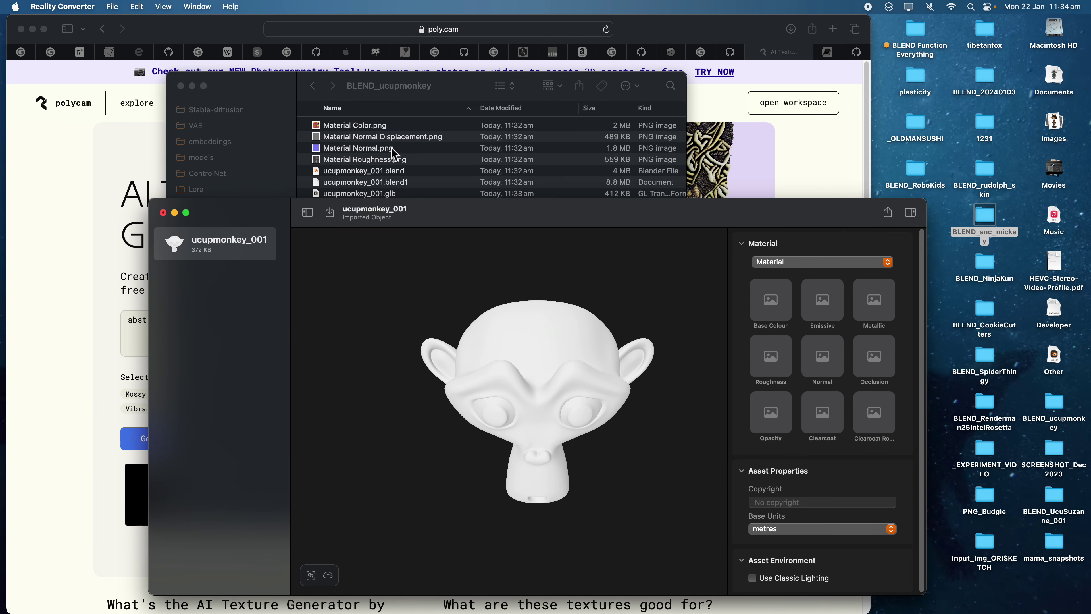
left_click_drag(372, 129, 773, 303)
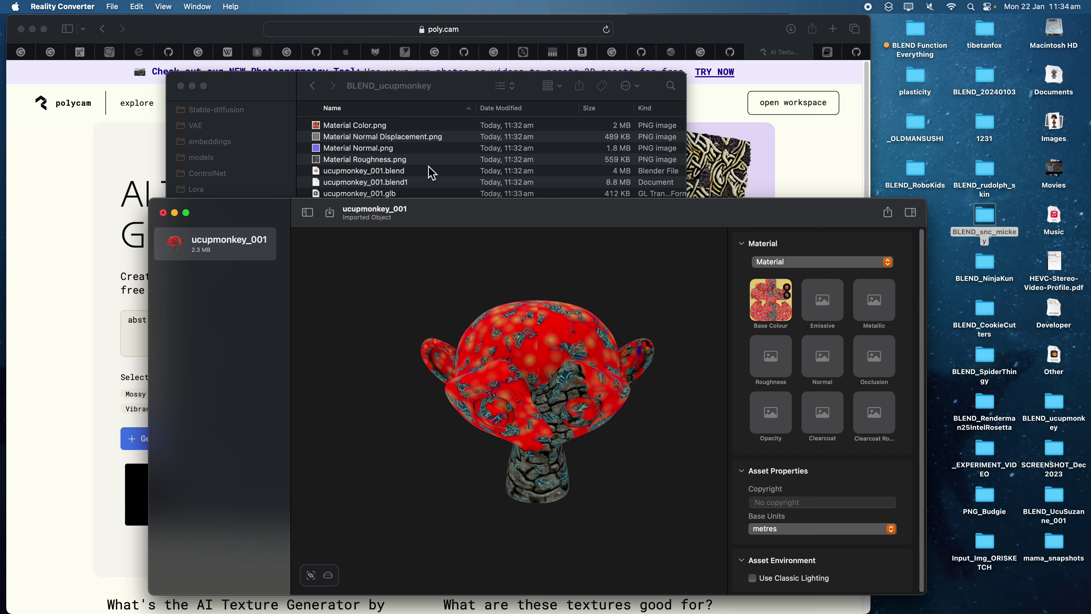
Assign Material Normal.png and Material Roughness.png to the monkey's Normal and Roughness maps, and check the model from another angle
left_click_drag(392, 150, 822, 356)
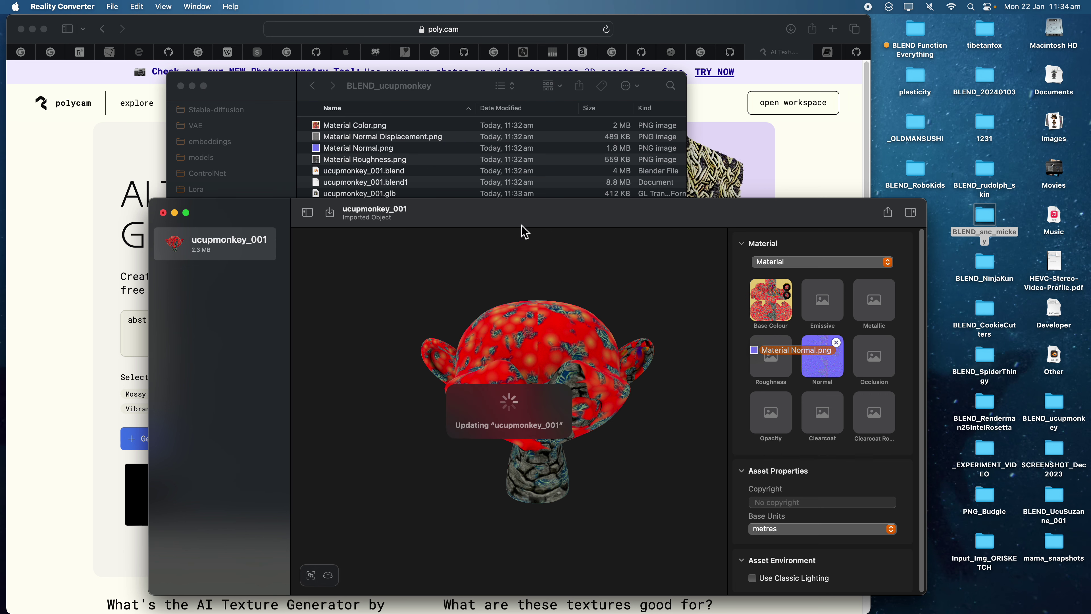
left_click_drag(387, 164, 771, 357)
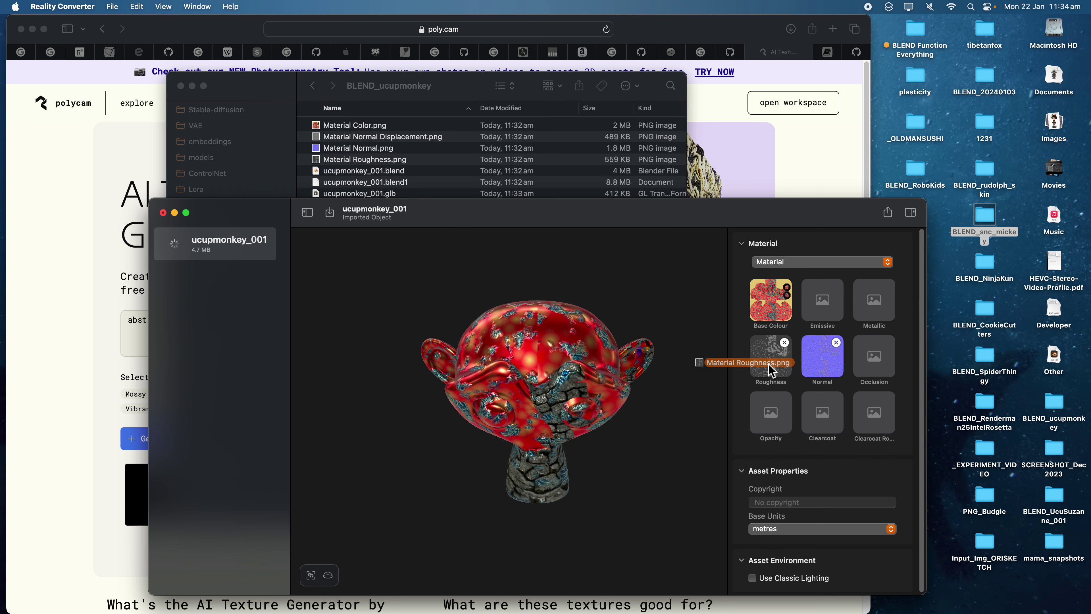
left_click_drag(632, 366, 633, 330)
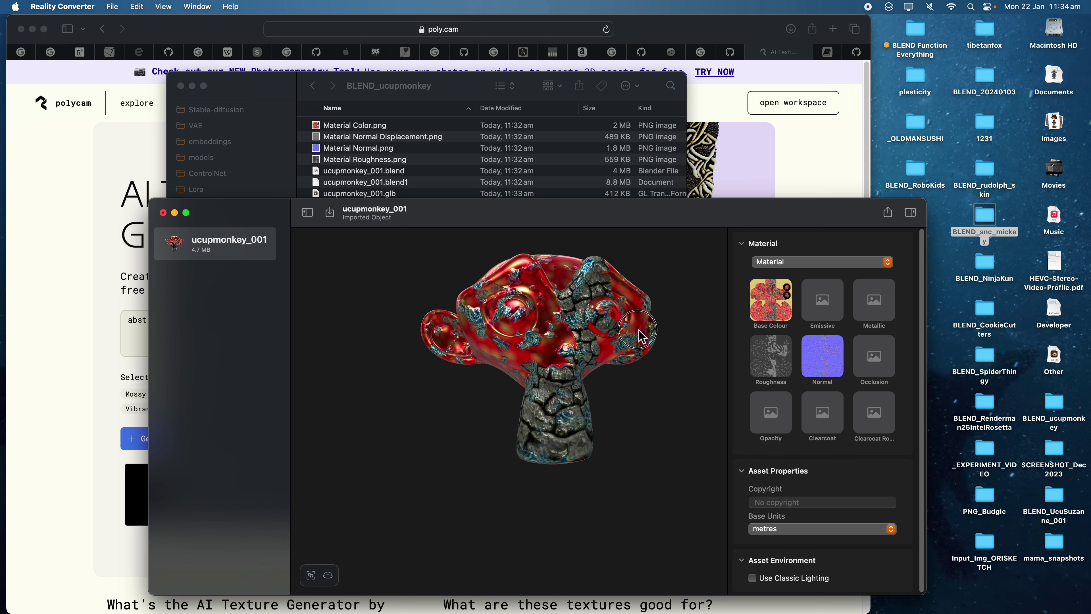
scroll(632, 328, "up", 3)
left_click_drag(565, 306, 554, 305)
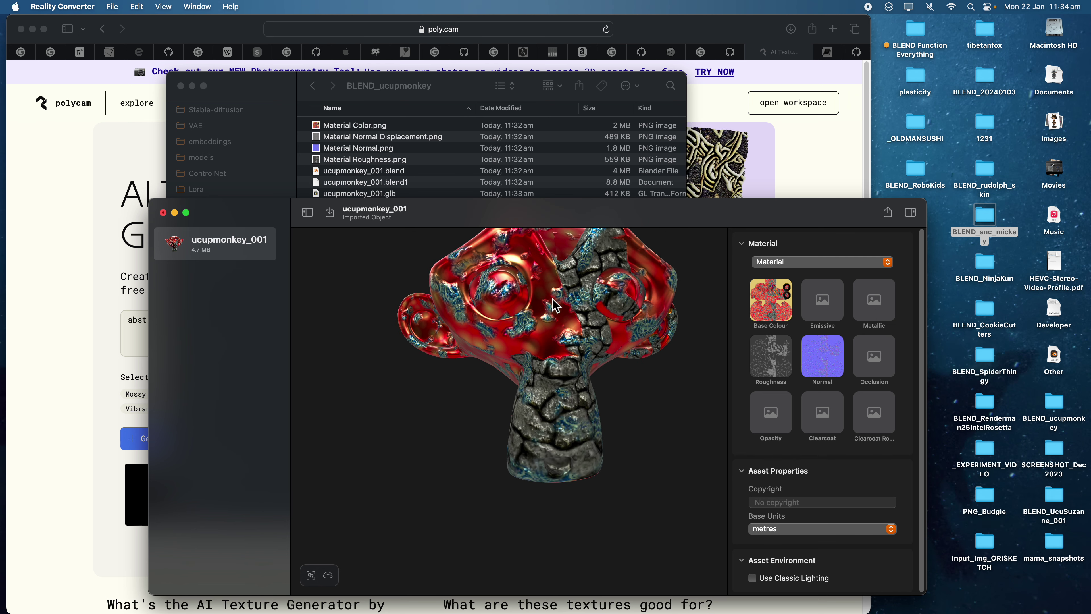
Enlarge Reality Converter to full screen, examine the textured monkey up close, and reframe the whole model
left_click(187, 212)
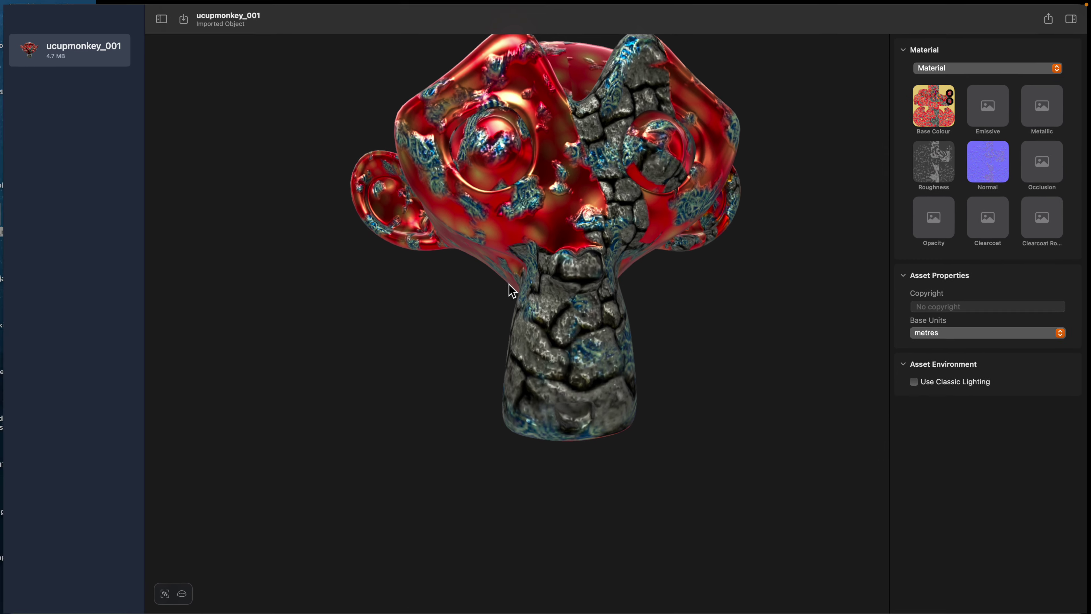
left_click_drag(562, 306, 588, 298)
left_click_drag(560, 332, 565, 307)
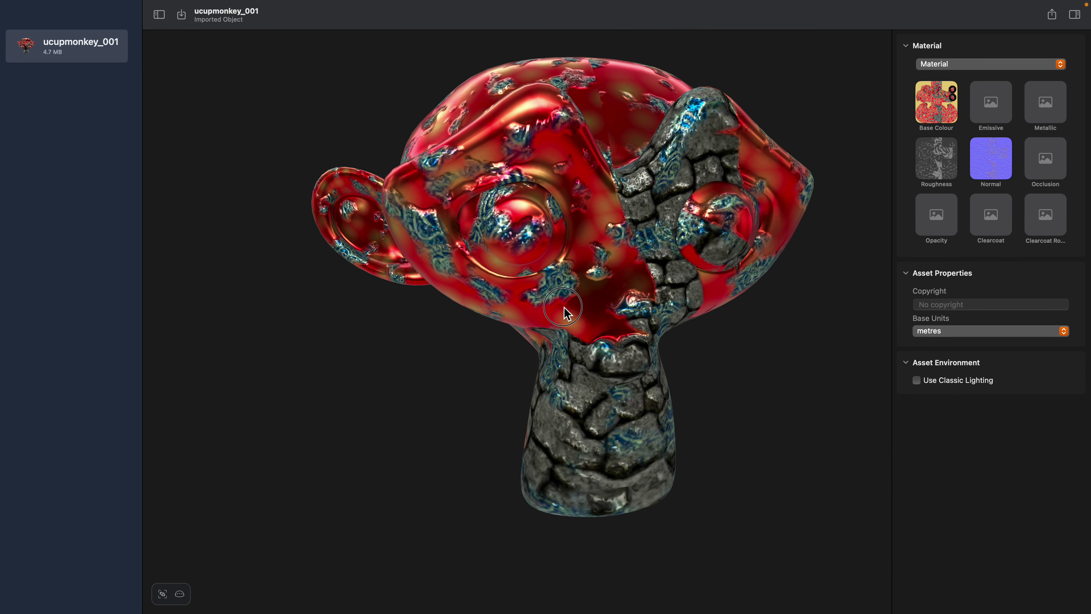
left_click(162, 594)
Preview the monkey under the Downtown at Night, Overcast Street, Beach at Sunset and Diffuse Warehouse lighting environments
left_click(179, 594)
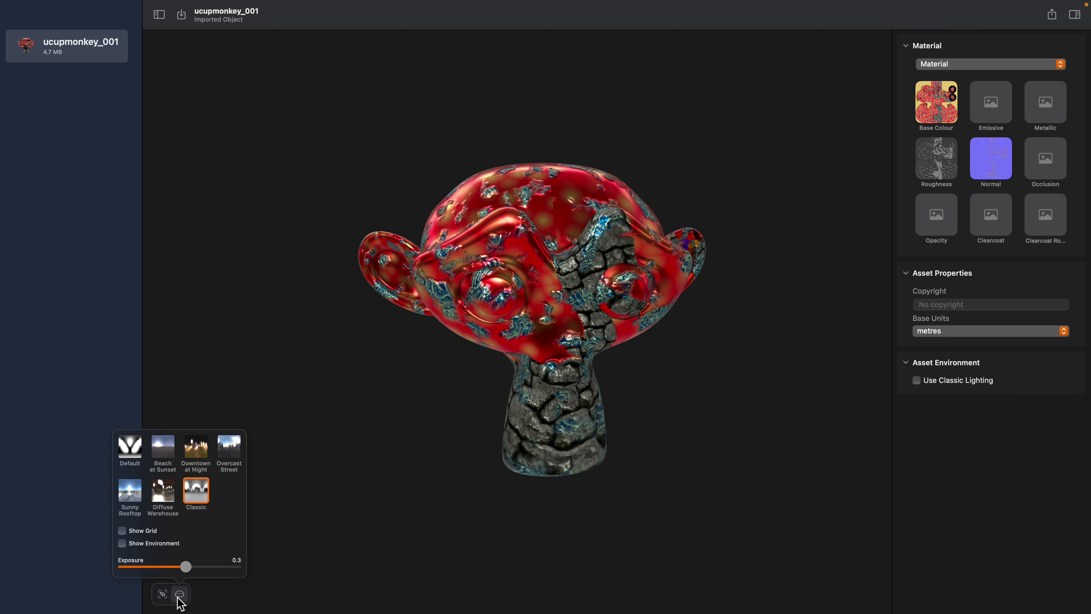
left_click(199, 455)
left_click(226, 451)
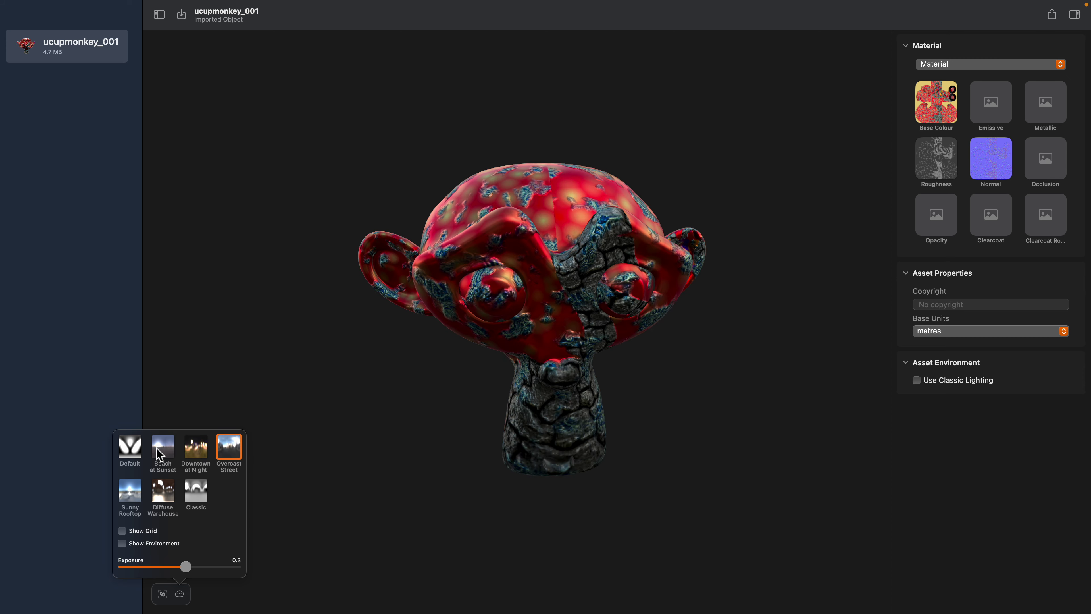
left_click_drag(377, 449, 260, 417)
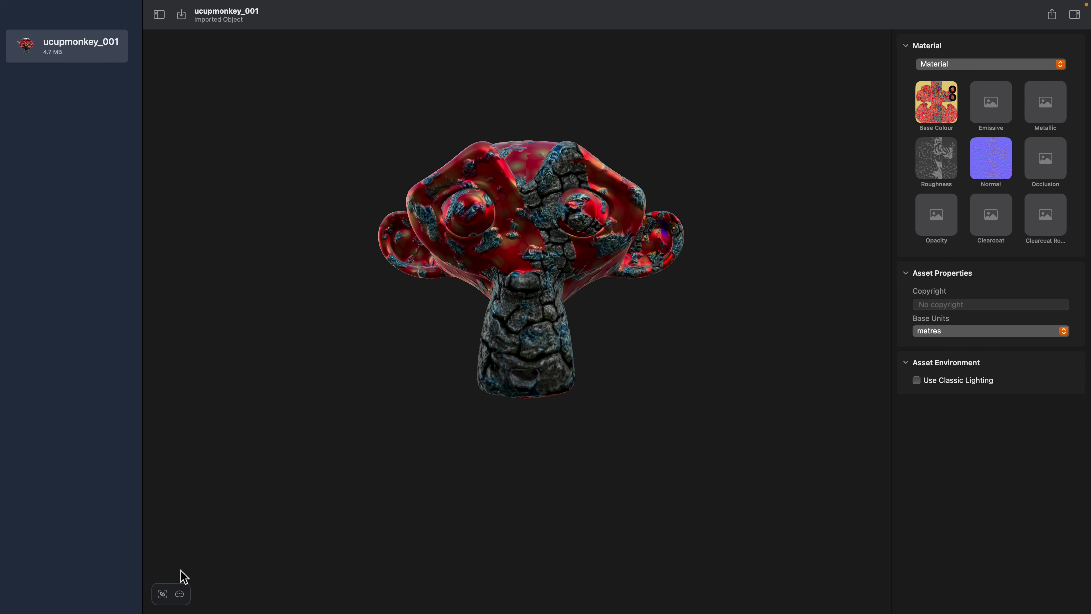
left_click(180, 594)
left_click(163, 447)
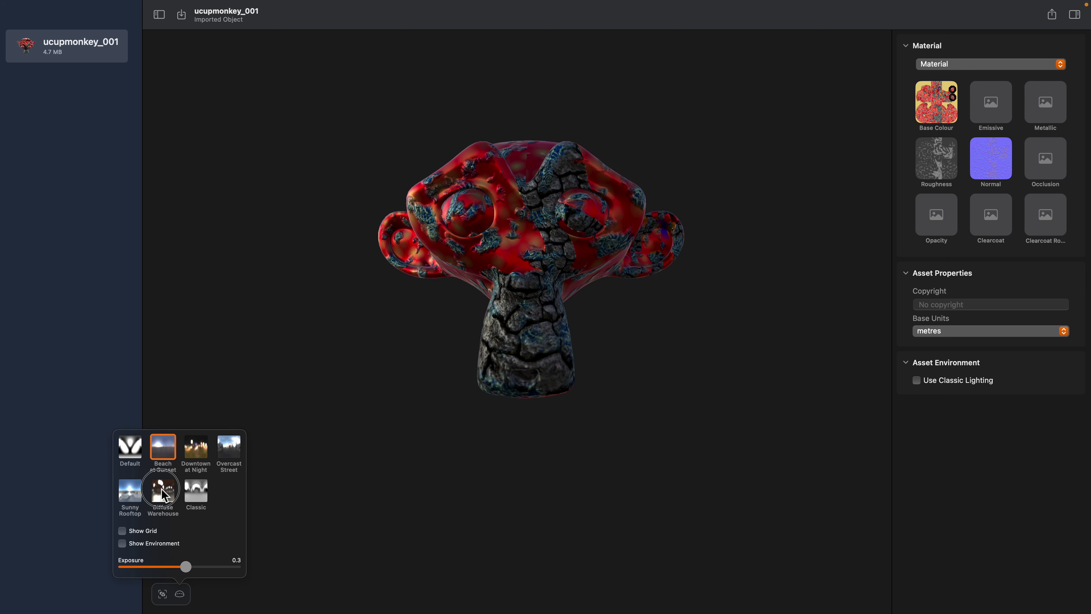
left_click(163, 490)
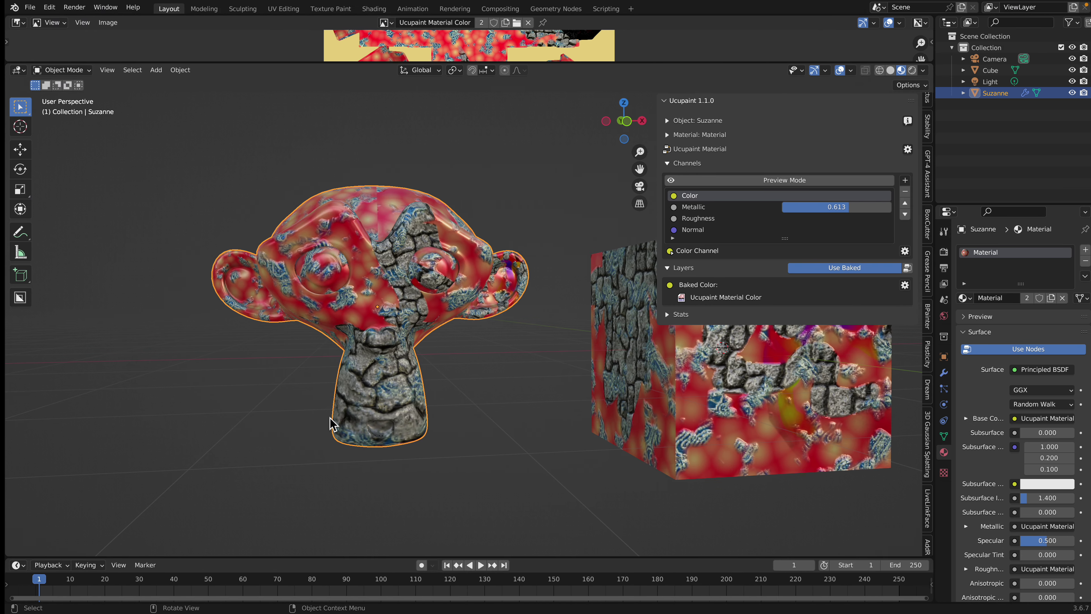
Switch to Blender and open the recent file with the unbaked Ucupaint layers, without saving changes to ucupmonkey_001.blend
middle_click_drag(334, 420, 462, 381)
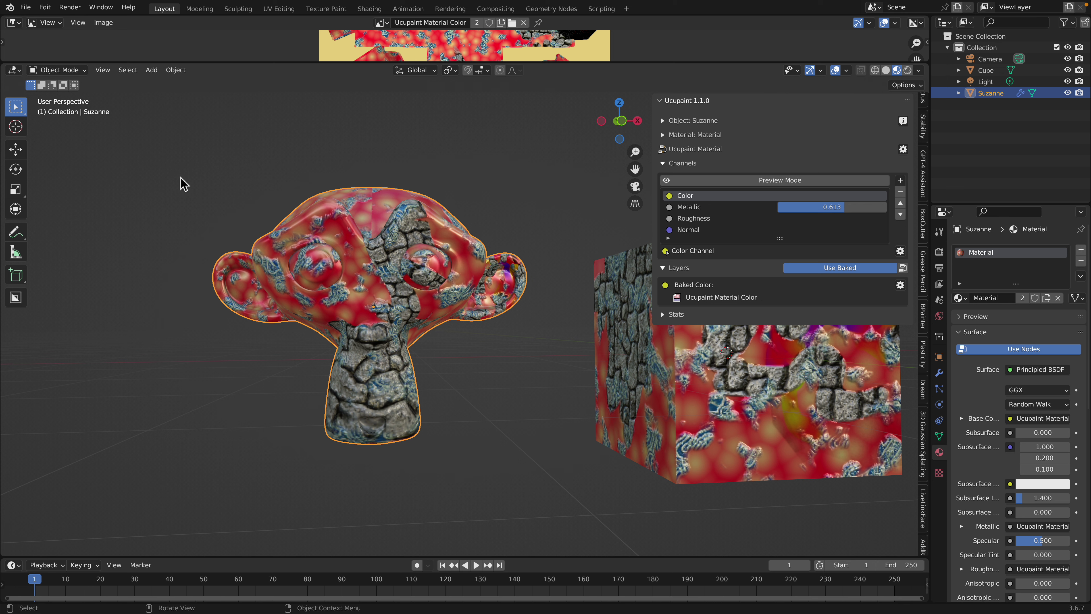
left_click(26, 7)
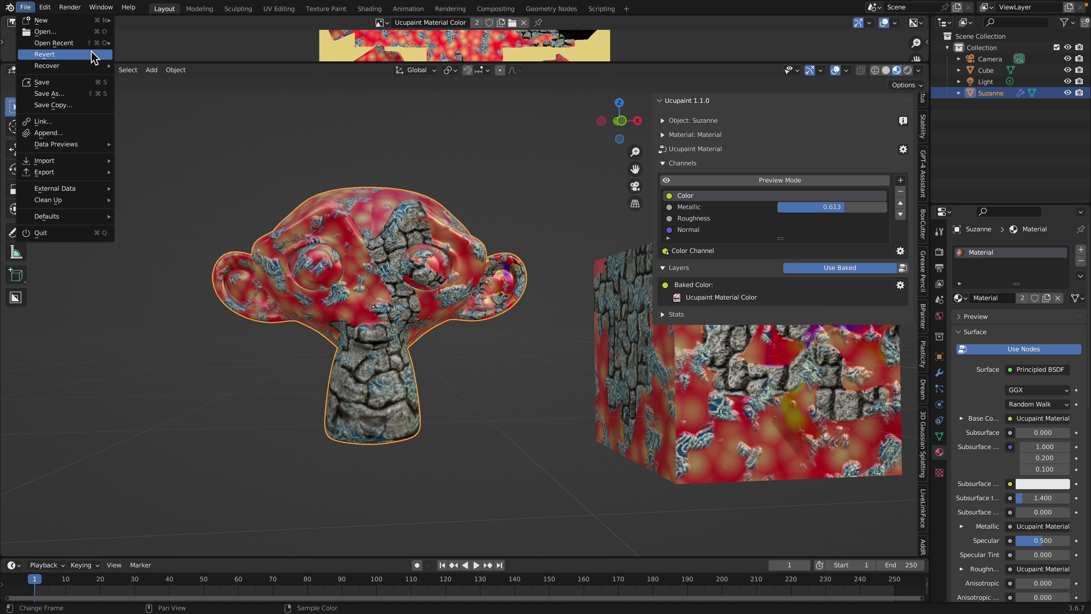
mouse_move(98, 43)
left_click(178, 56)
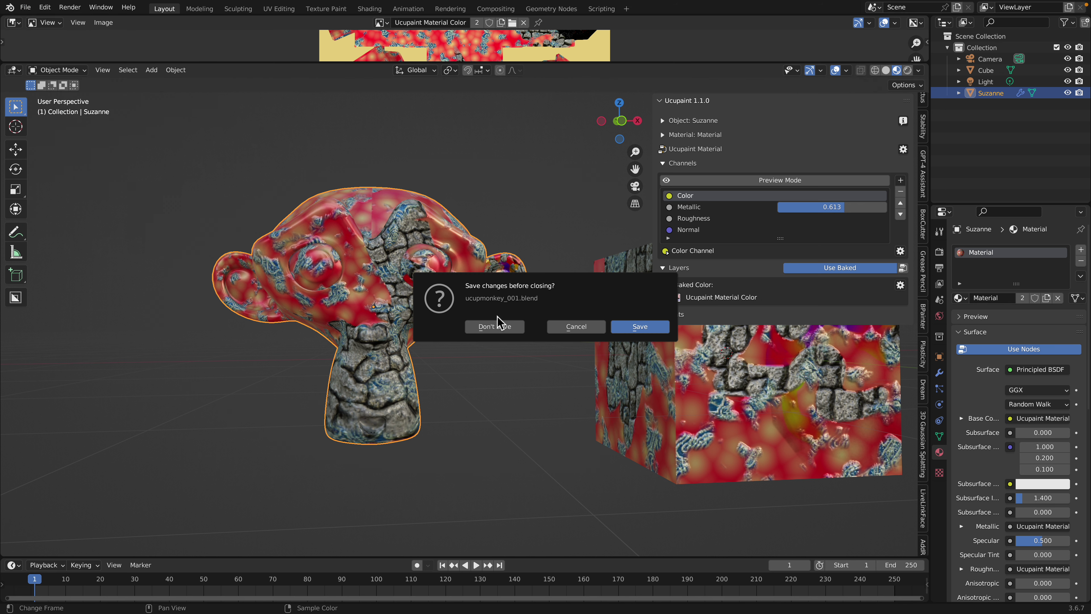
left_click(495, 326)
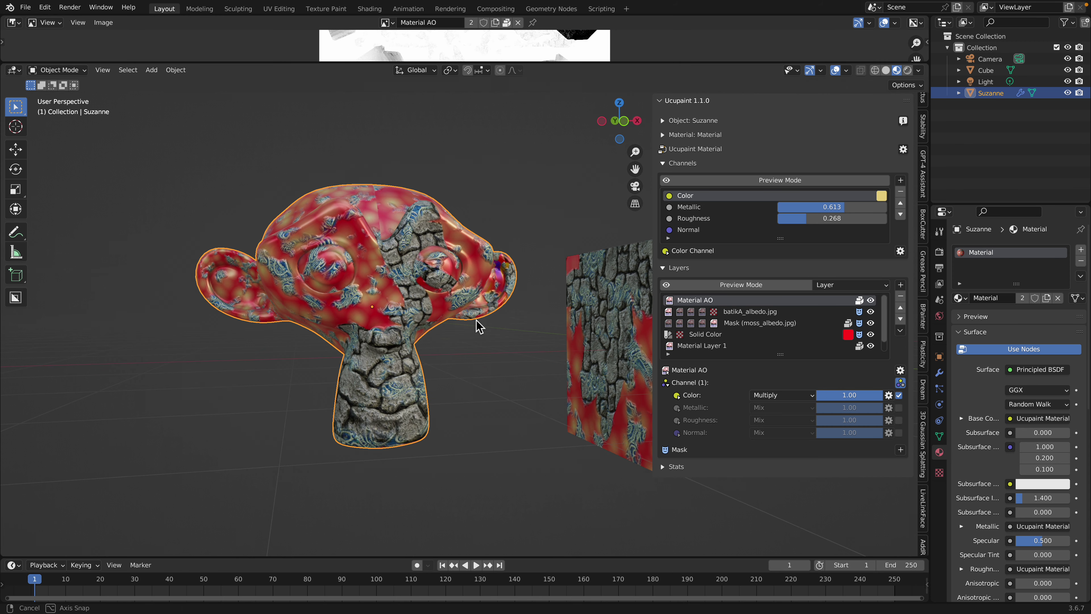
Widen the Ucupaint area, toggle the layers' visibility one by one, and leave the batikA, moss and Solid Color layers hidden
left_click_drag(656, 230, 562, 232)
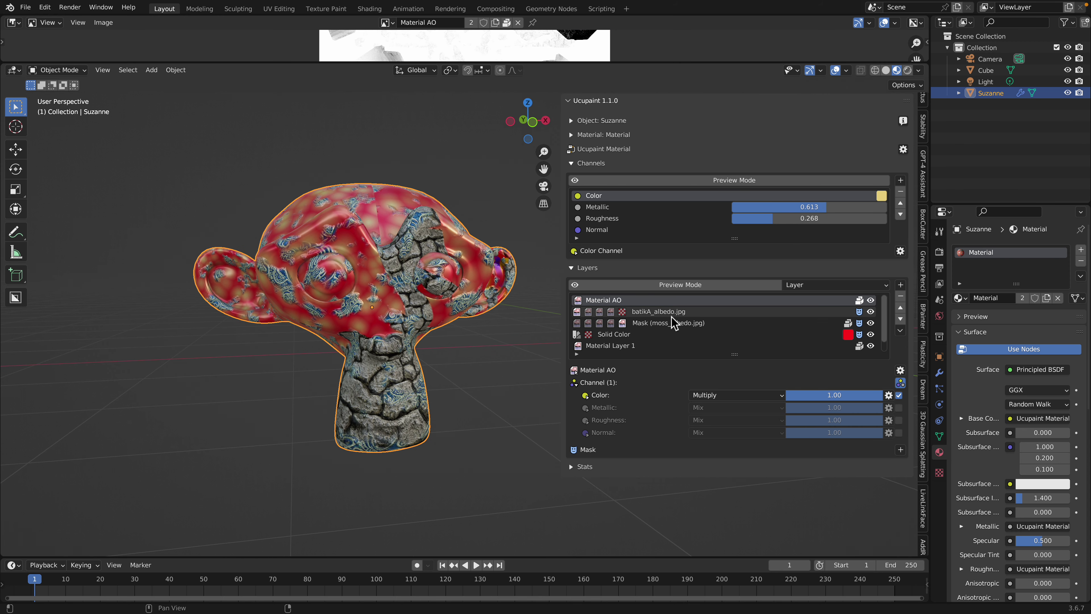
left_click(873, 301)
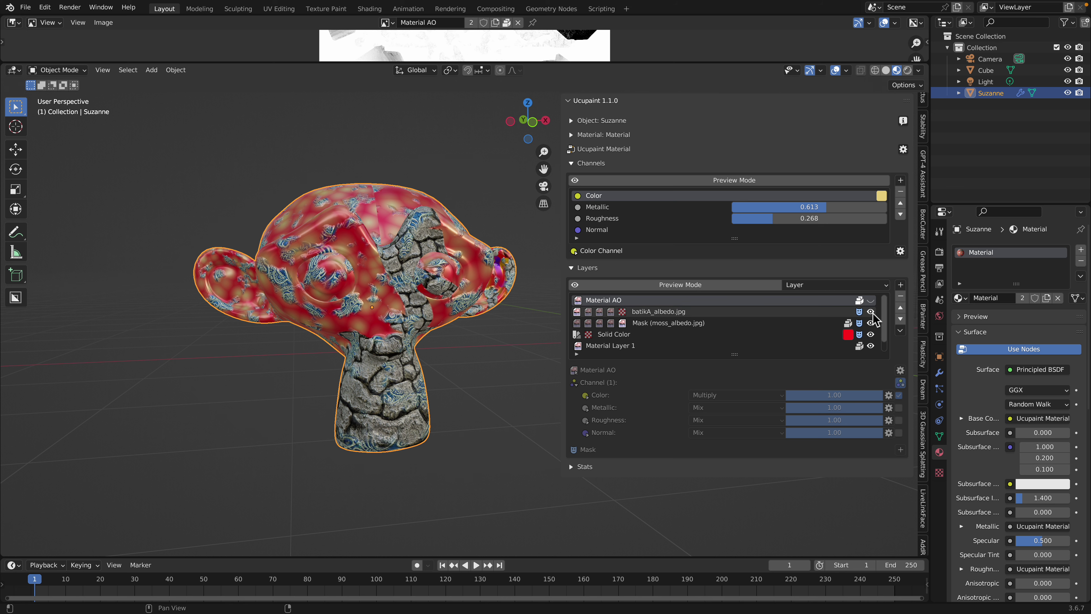
left_click(872, 301)
left_click(873, 314)
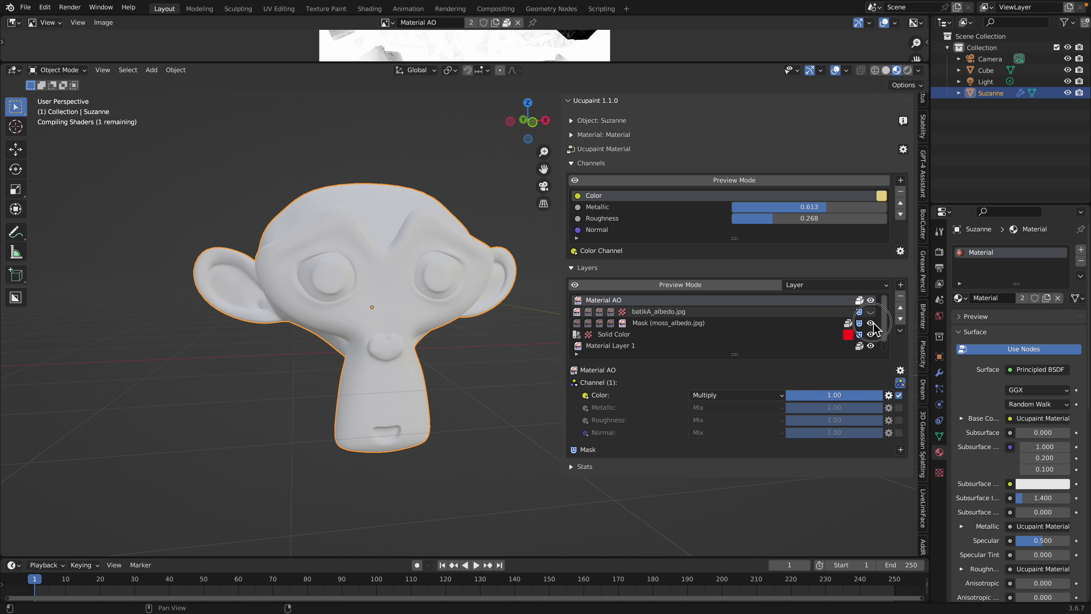
left_click(873, 325)
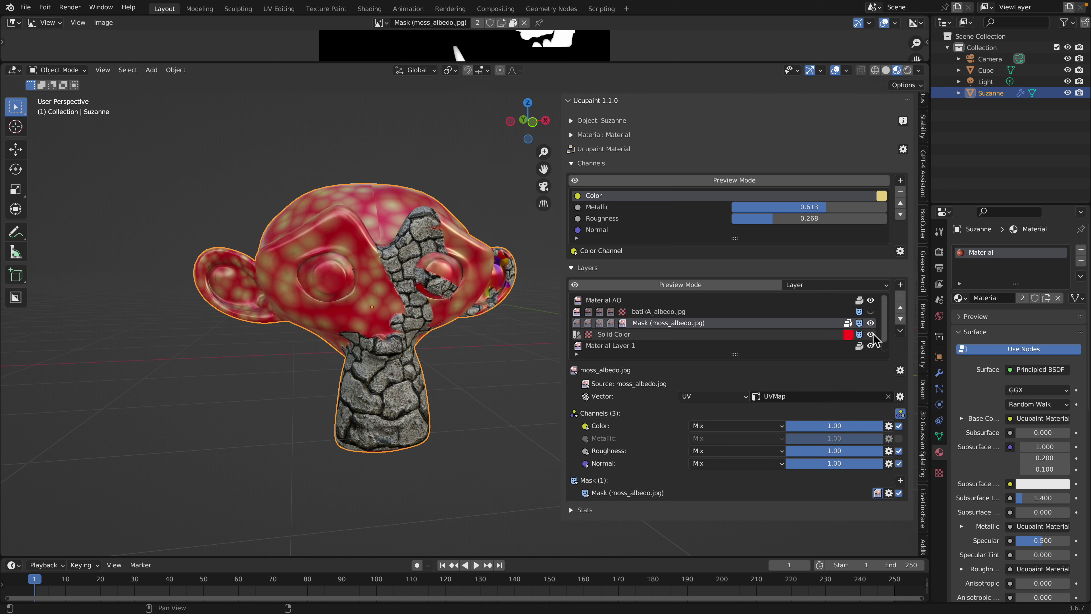
left_click(871, 334)
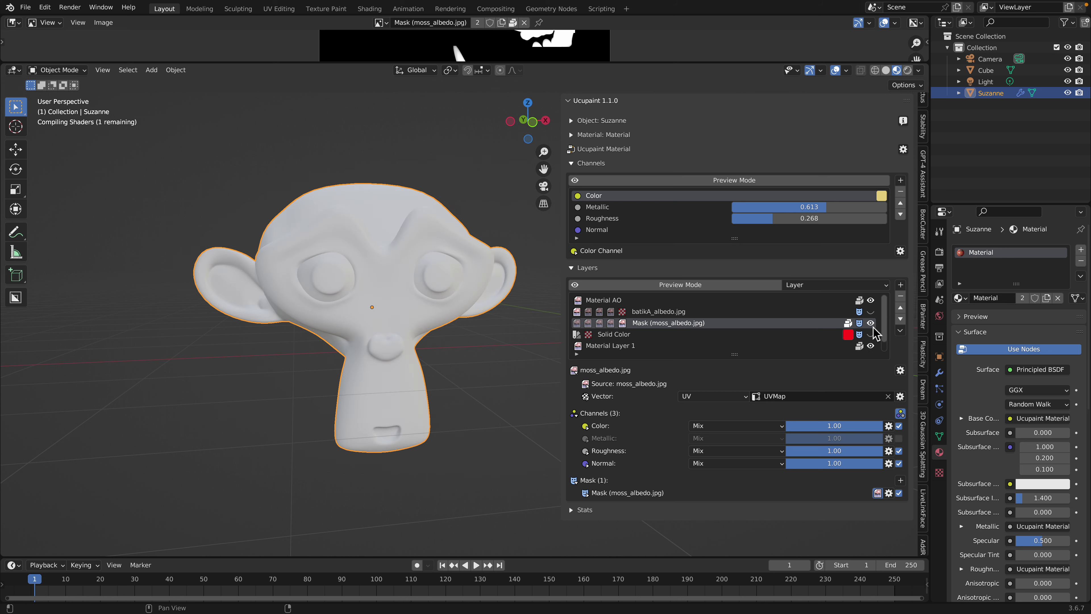
left_click(871, 345)
left_click(871, 346)
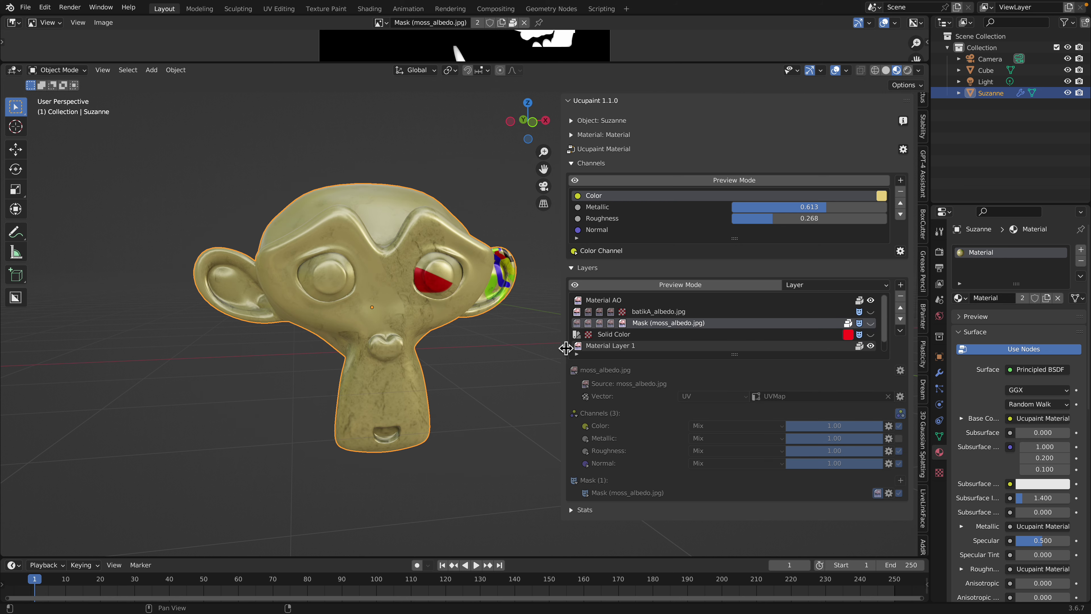
Lengthen the Ucupaint layer list to show all layers and expand the Stats section
left_click_drag(737, 358, 736, 403)
scroll(687, 369, "down", 1)
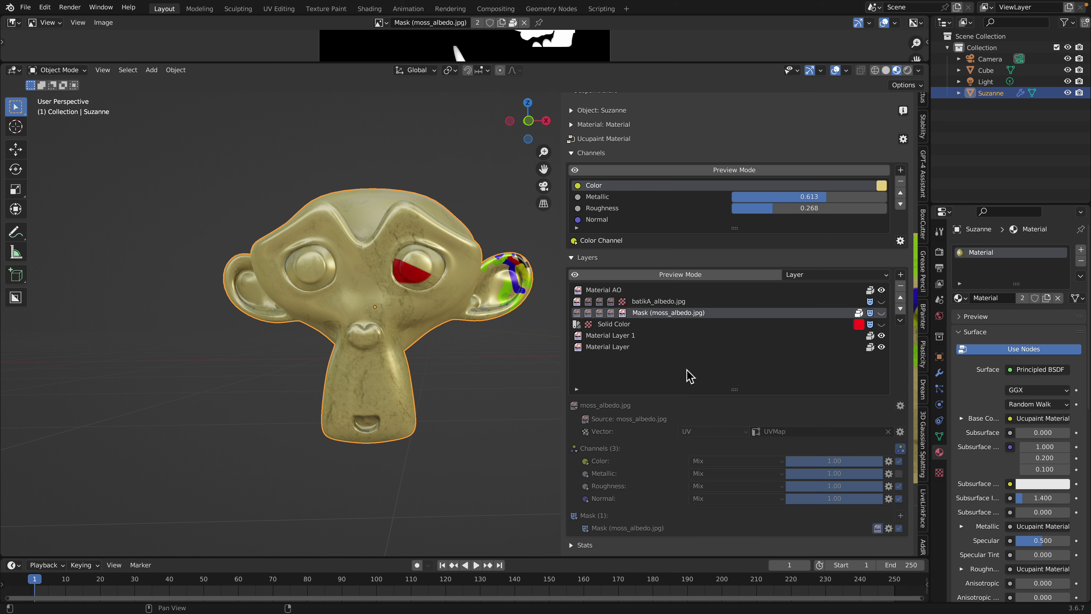
left_click(584, 544)
scroll(602, 533, "down", 4)
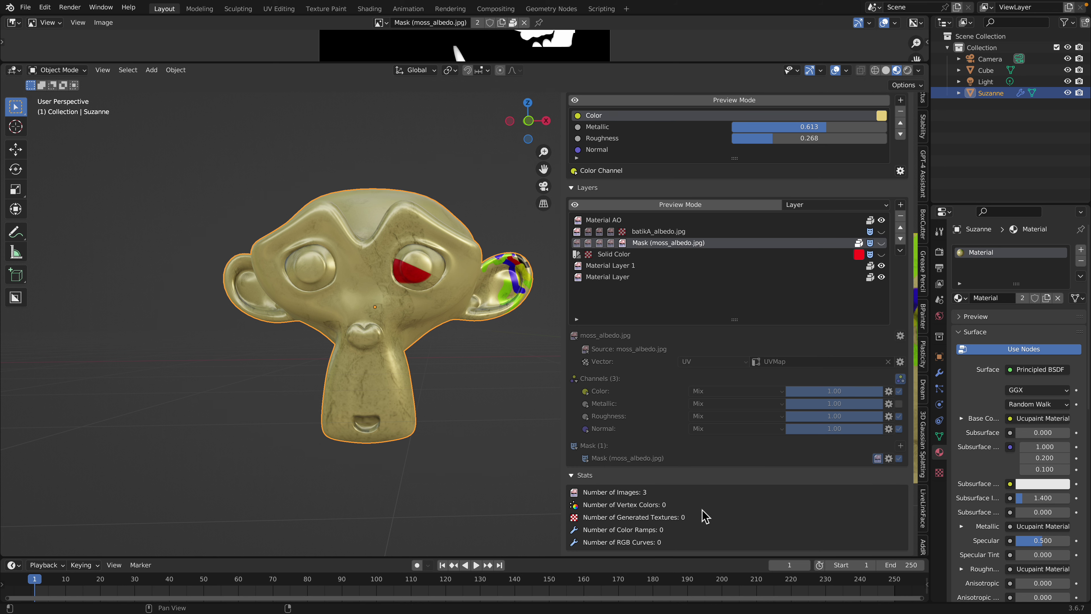
Show Suzanne's Subdivision modifier and bring up the Convert To options for the monkey object
middle_click_drag(446, 243, 424, 282)
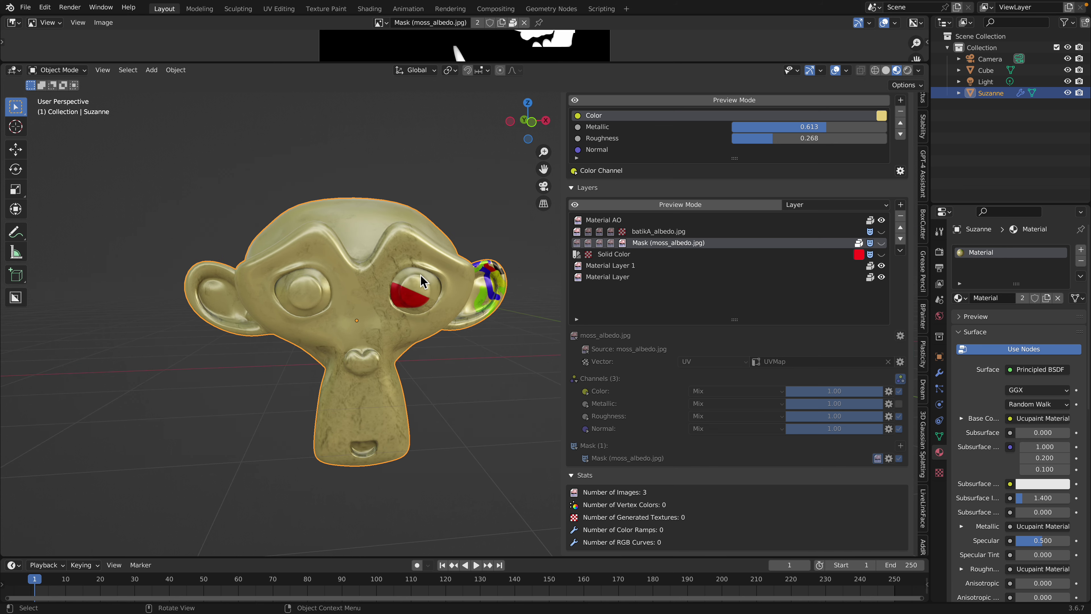
left_click(939, 373)
right_click(364, 271)
mouse_move(362, 304)
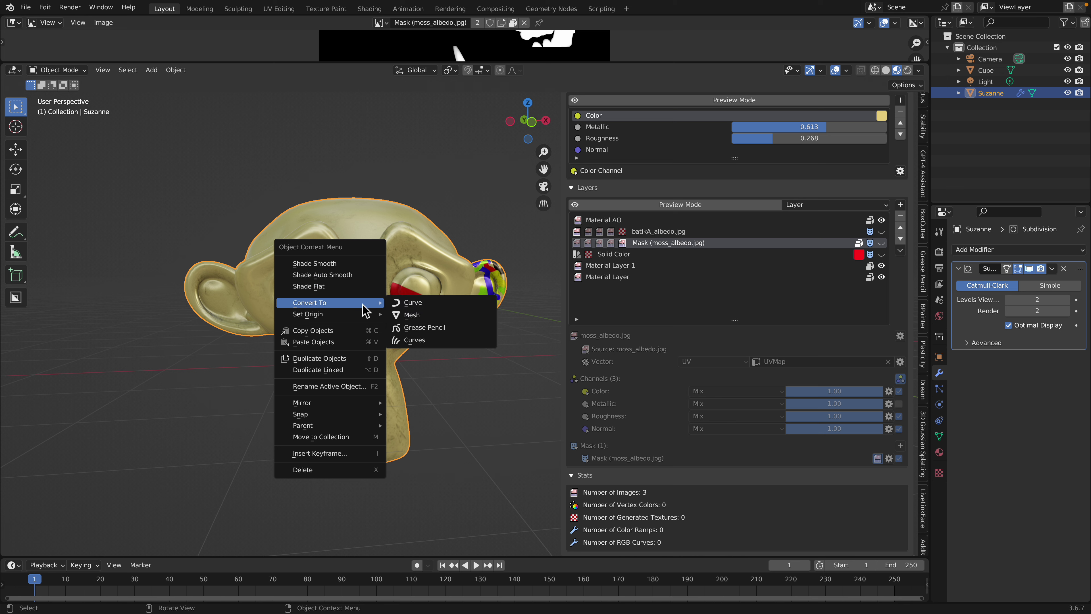